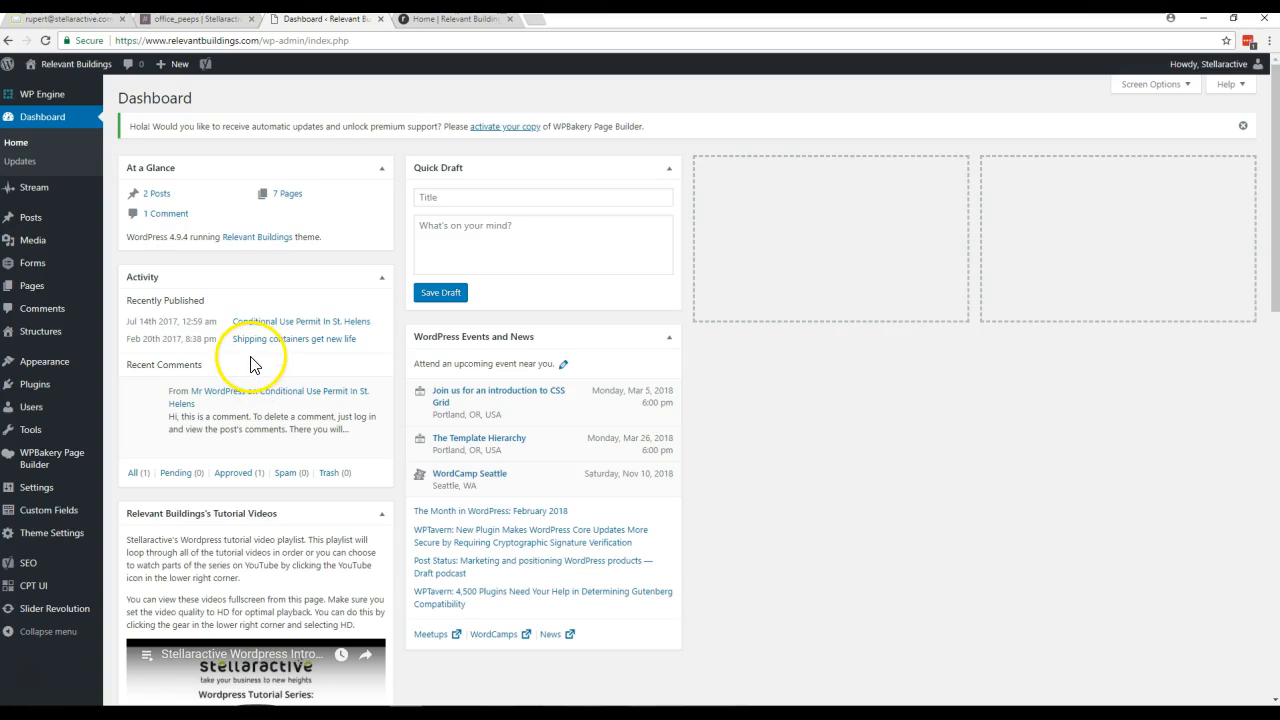
- Open the list of site pages, and look through the About page on the live website
mouse_move(31, 288)
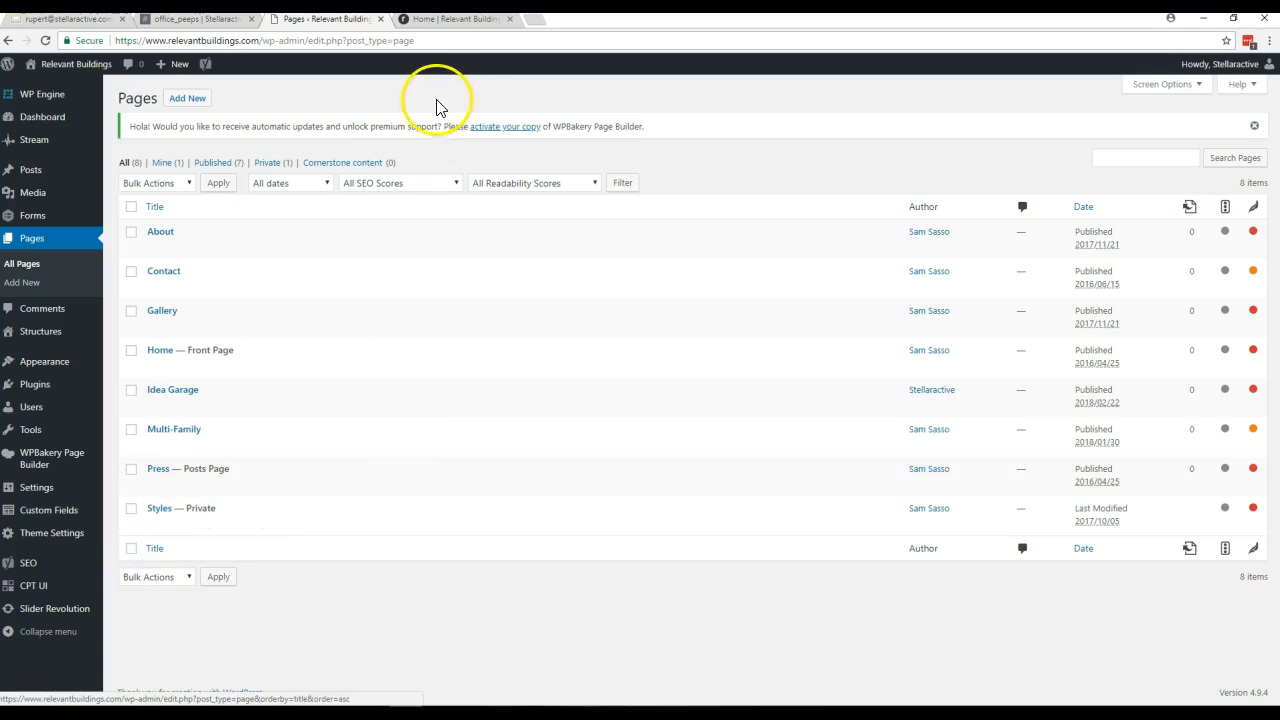
left_click(448, 20)
left_click(335, 20)
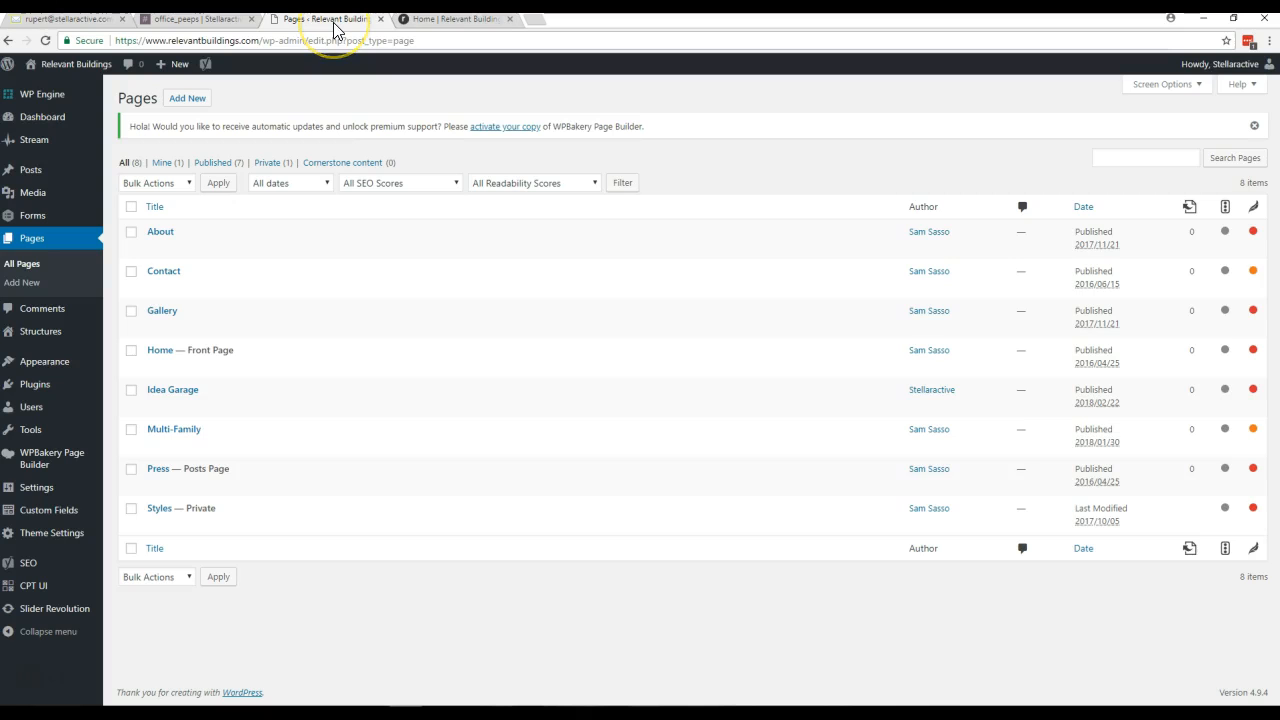
left_click(430, 20)
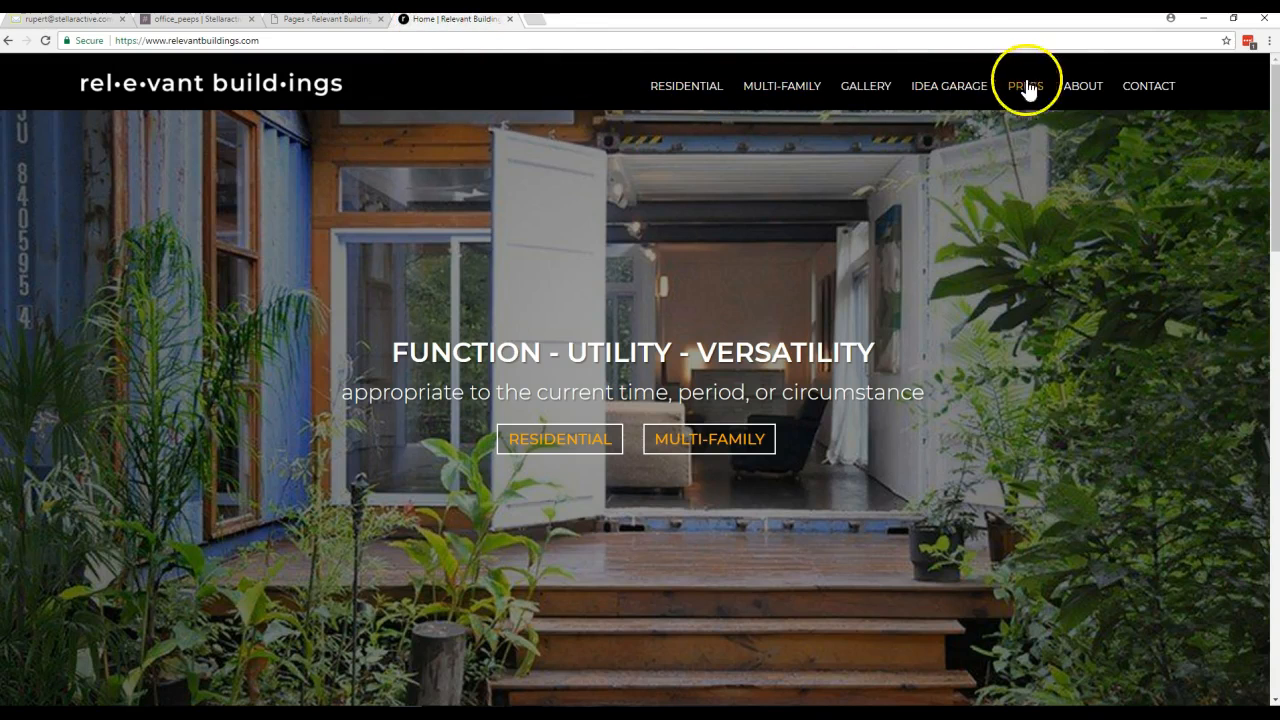
left_click(1072, 85)
scroll(1034, 198, "down", 1)
scroll(1034, 198, "down", 15)
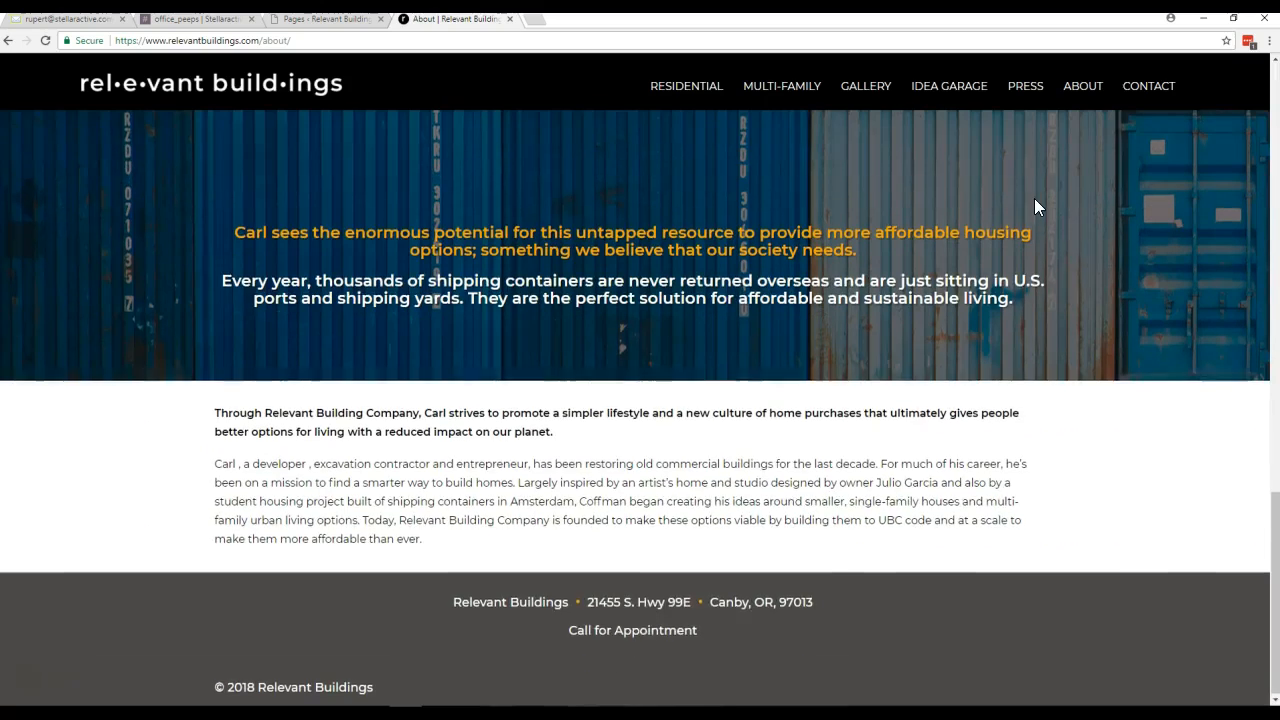
- Open the About page for editing and find the text block headed "Making a positive impact in people's lives and for the earth."
left_click(322, 19)
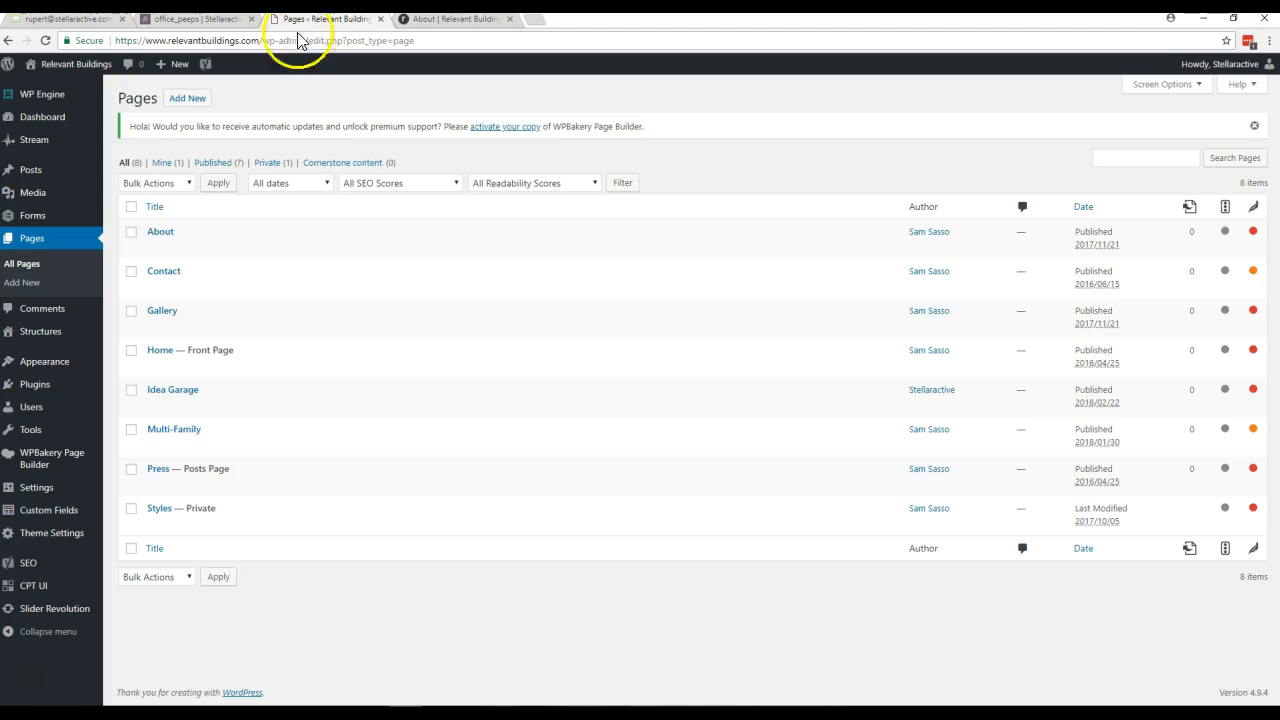
left_click(163, 232)
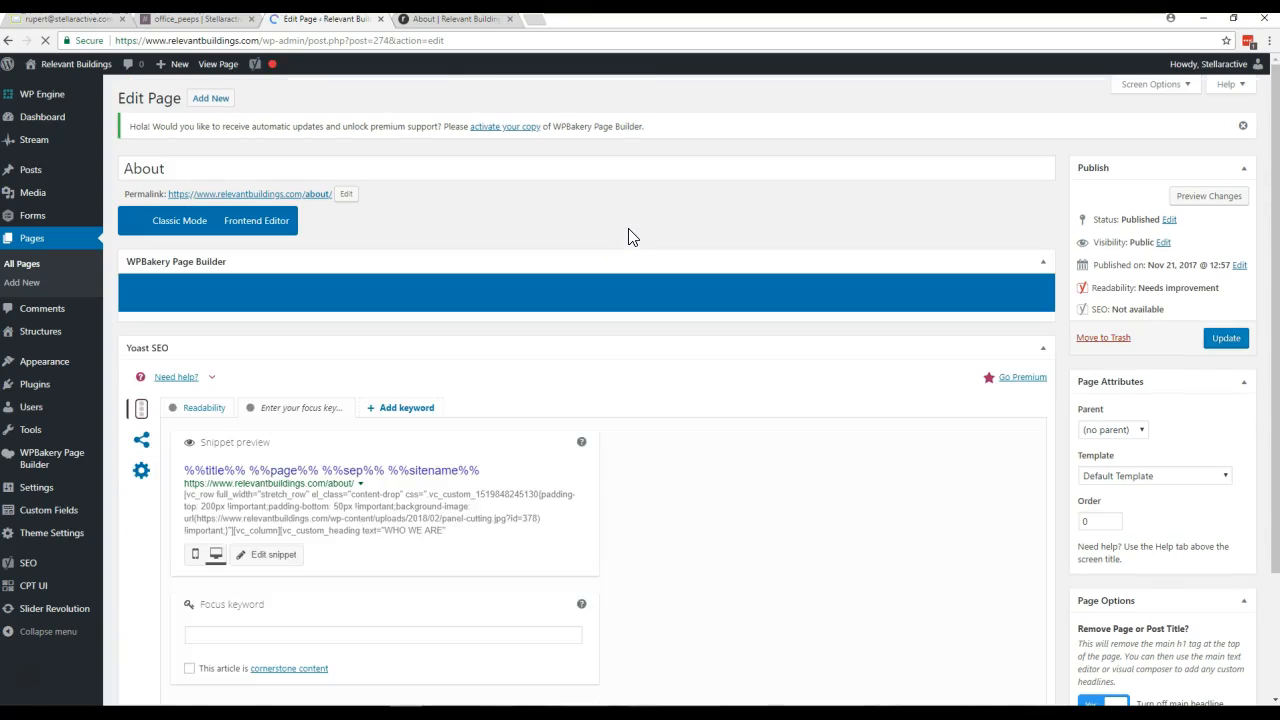
scroll(628, 236, "down", 3)
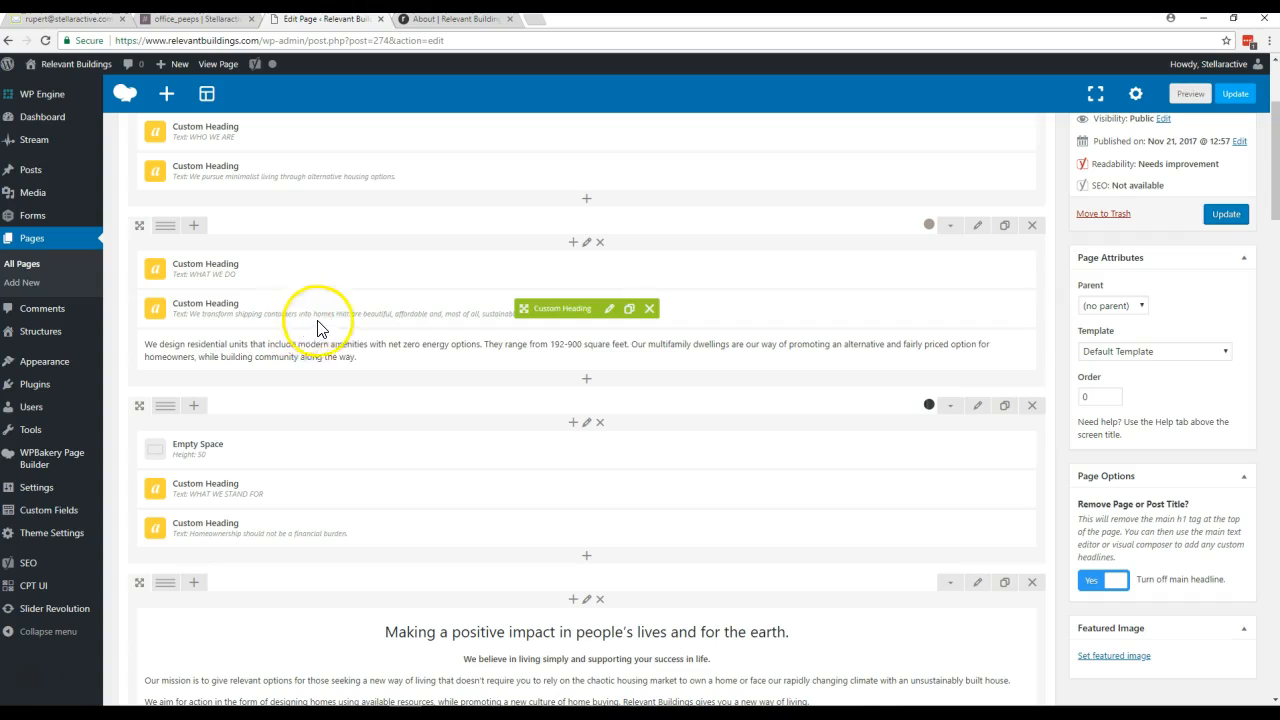
scroll(403, 498, "down", 1)
scroll(403, 498, "down", 2)
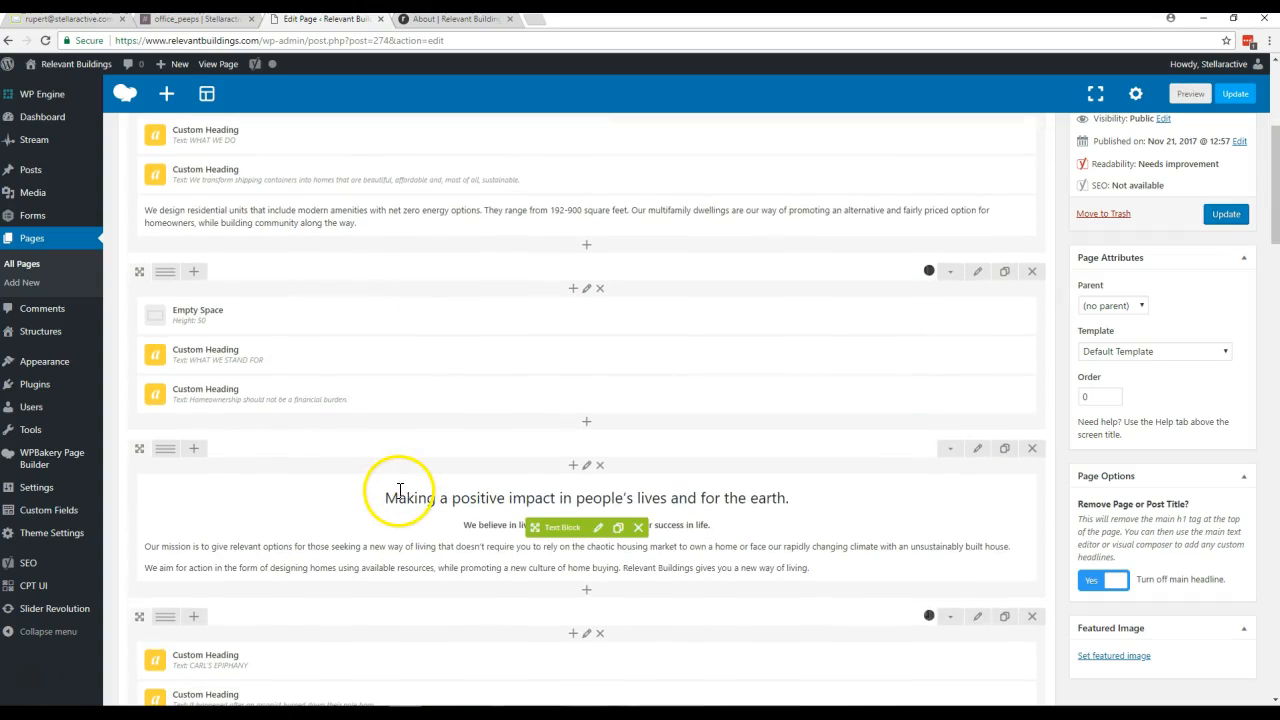
scroll(400, 500, "down", 1)
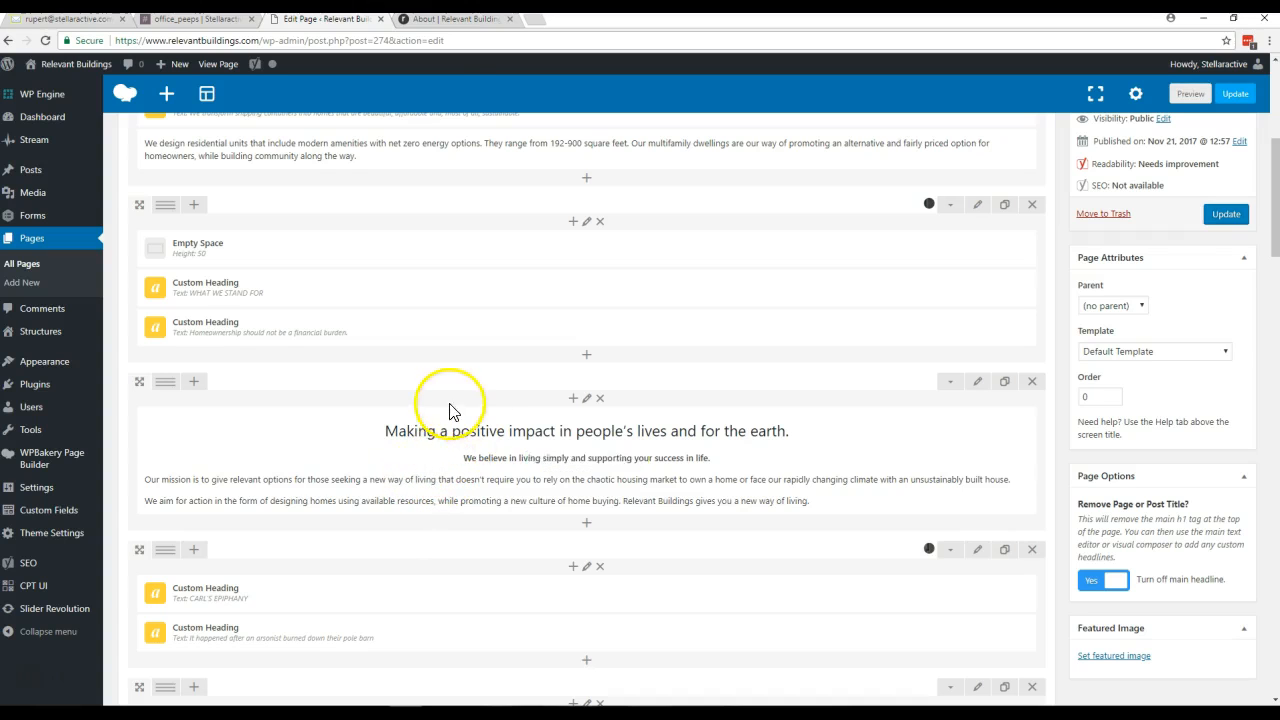
- Compare the "Making a positive impact" section on the live About page with its block in the page editor
left_click(447, 20)
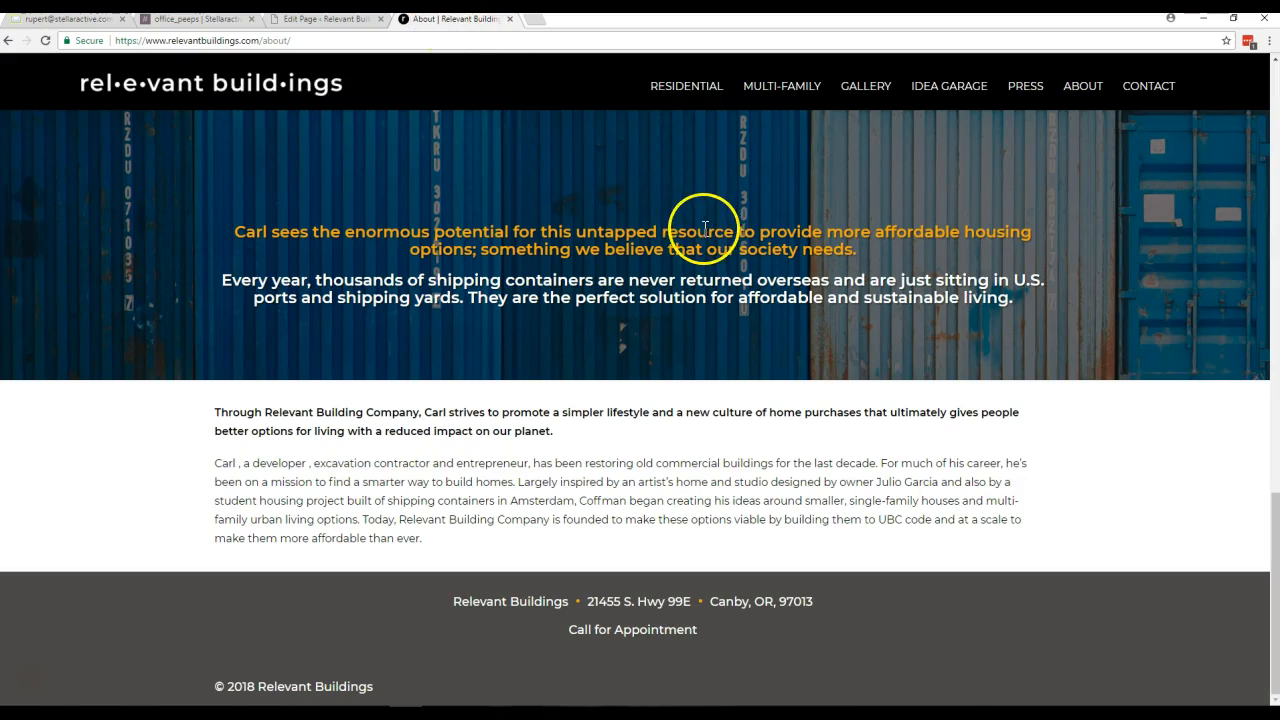
scroll(704, 228, "up", 7)
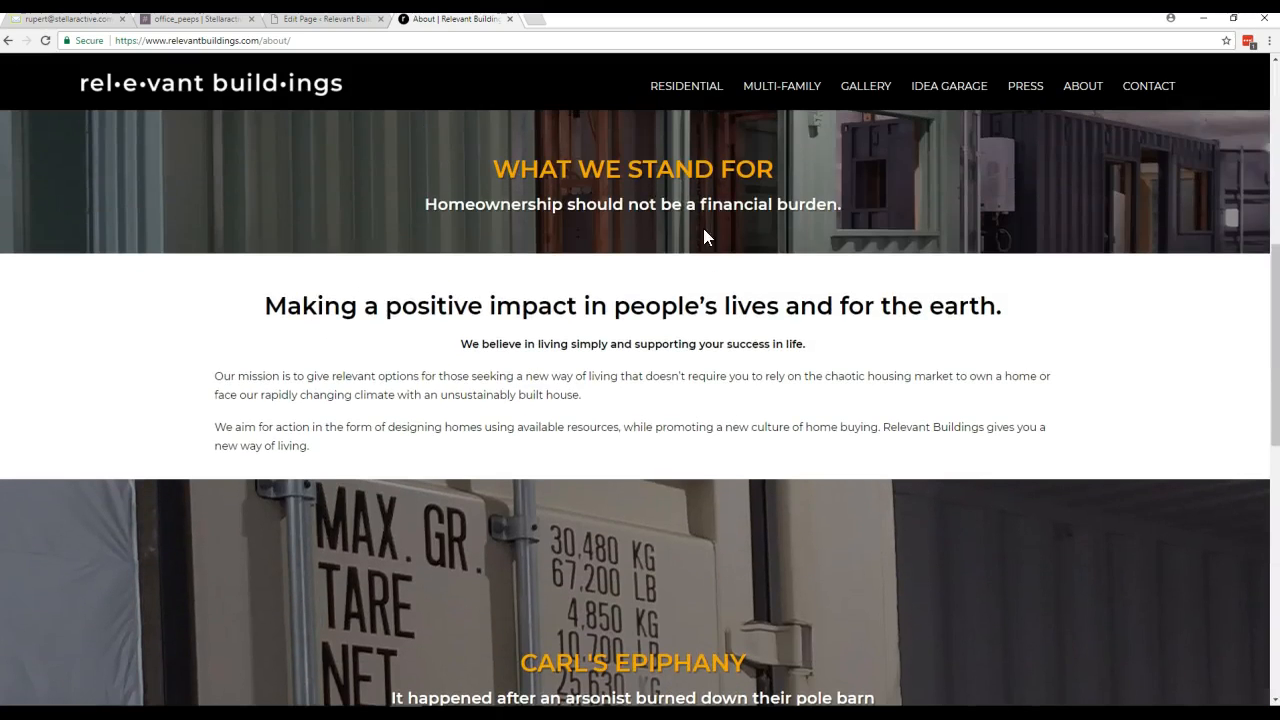
left_click(313, 20)
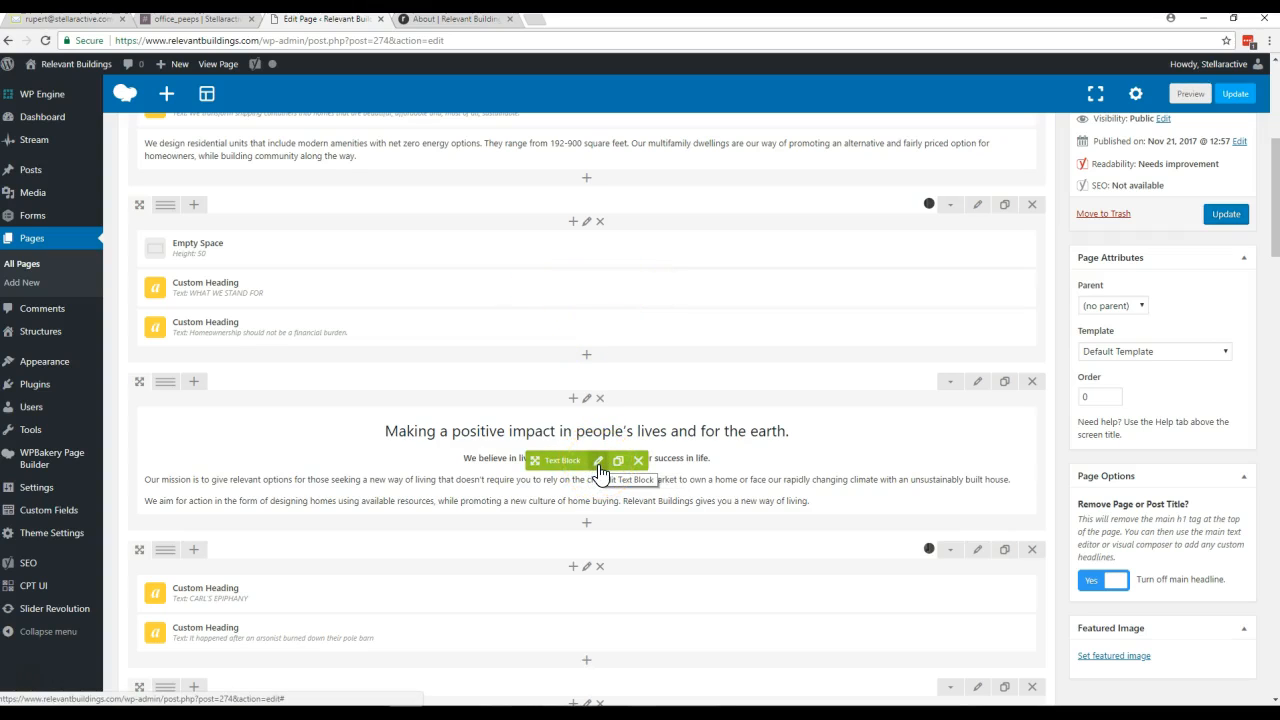
- Open the settings of the "Making a positive impact" text block and enlarge the settings window
left_click(599, 465)
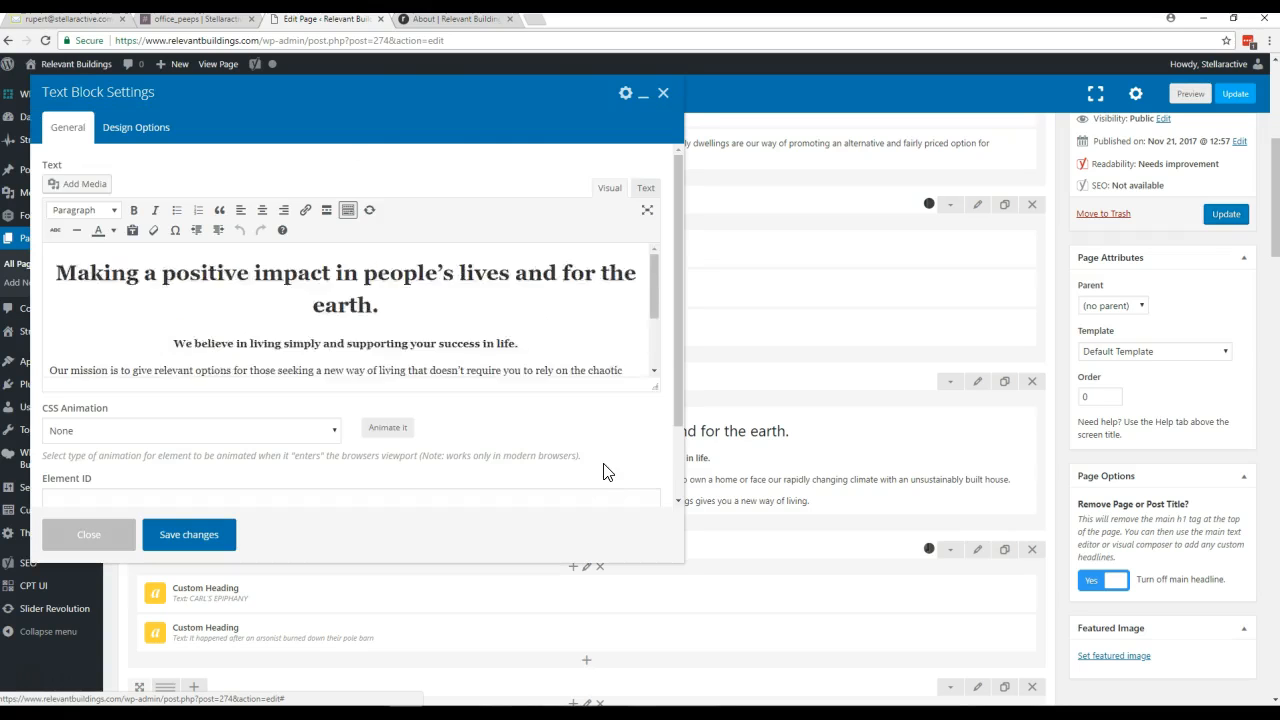
left_click_drag(438, 120, 568, 136)
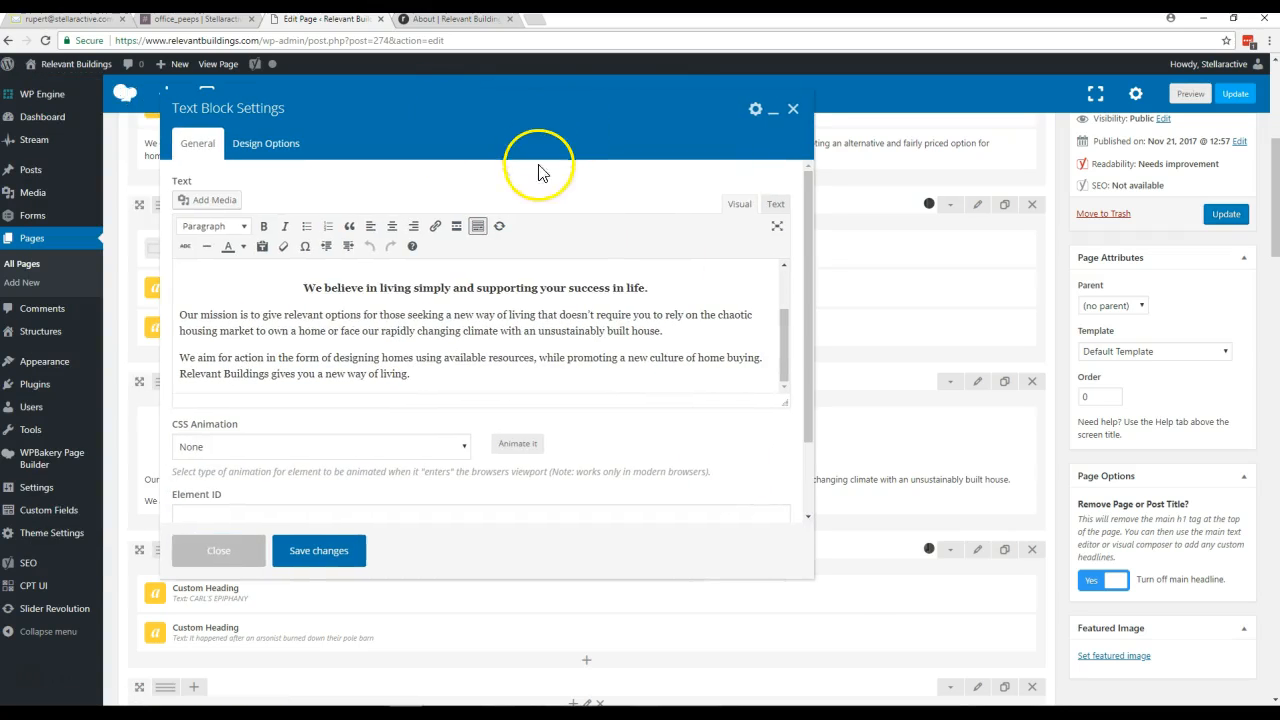
left_click_drag(812, 580, 940, 612)
scroll(833, 375, "up", 2)
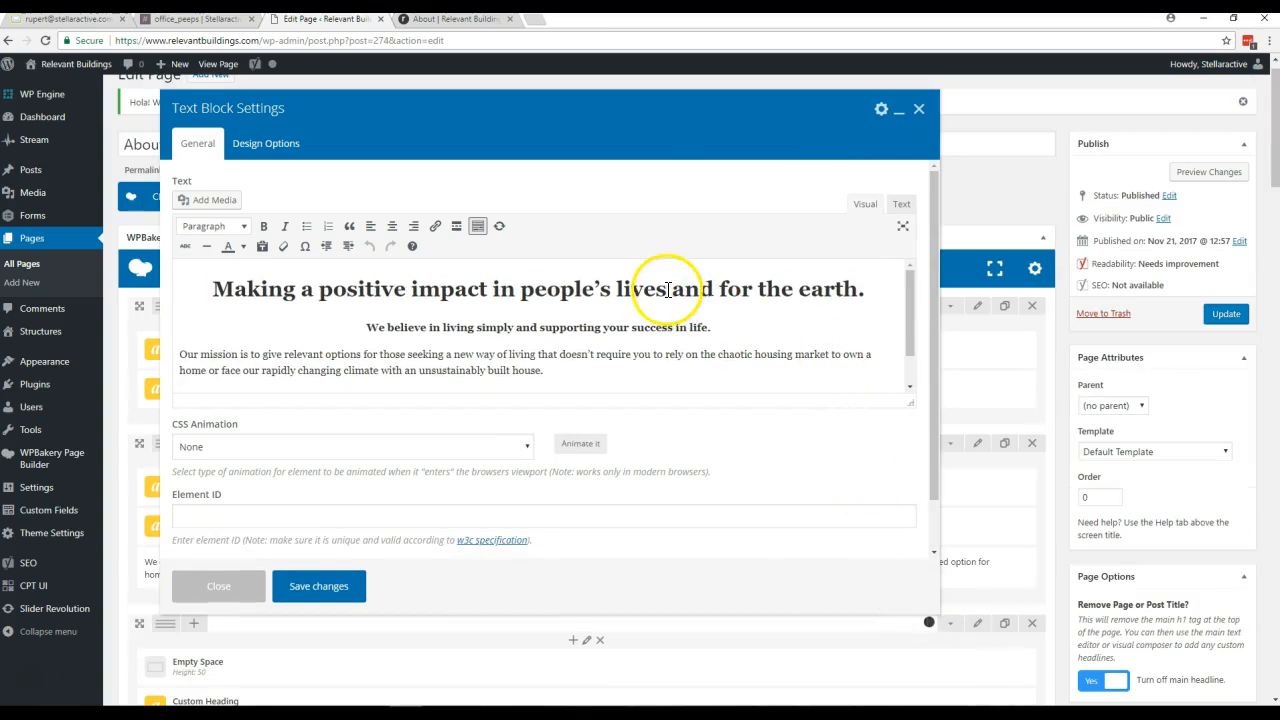
left_click_drag(780, 289, 471, 288)
left_click_drag(798, 288, 593, 286)
left_click(629, 325)
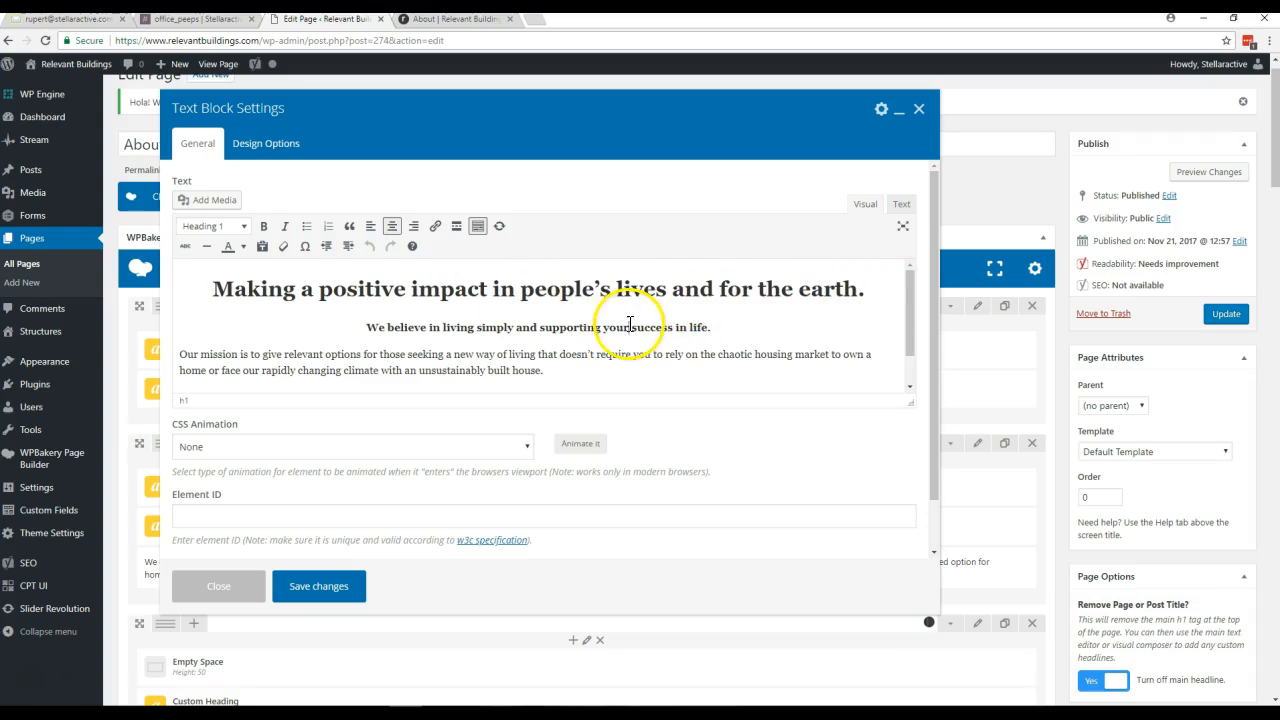
left_click_drag(629, 325, 484, 327)
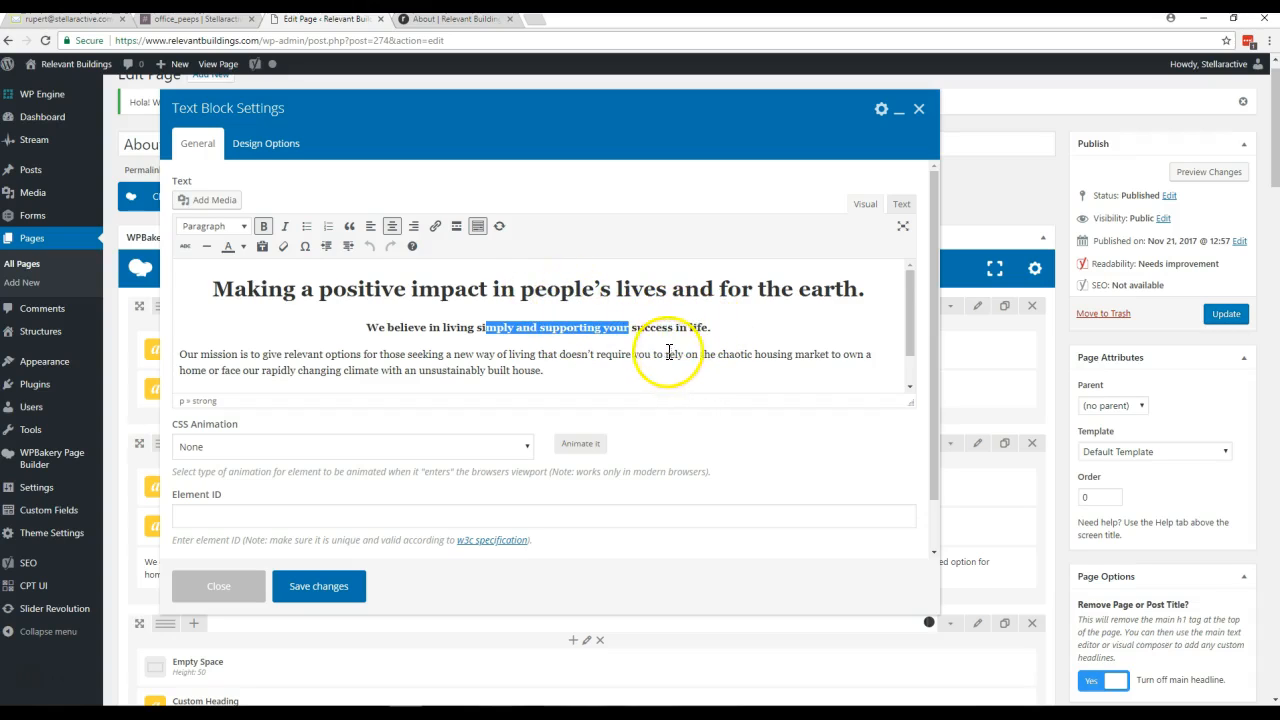
- Add the paragraph "Anything you want to add you can just type it in." below the mission paragraph, and enable pasting as plain text
left_click(557, 374)
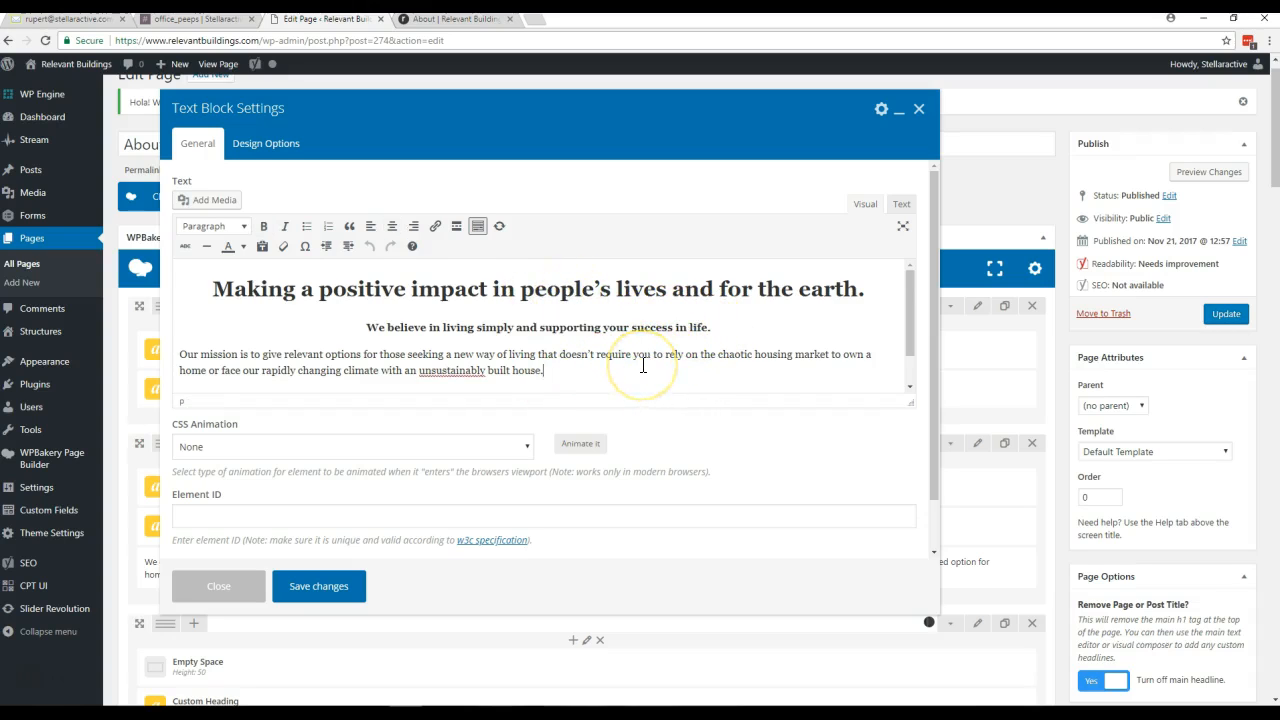
key("Return")
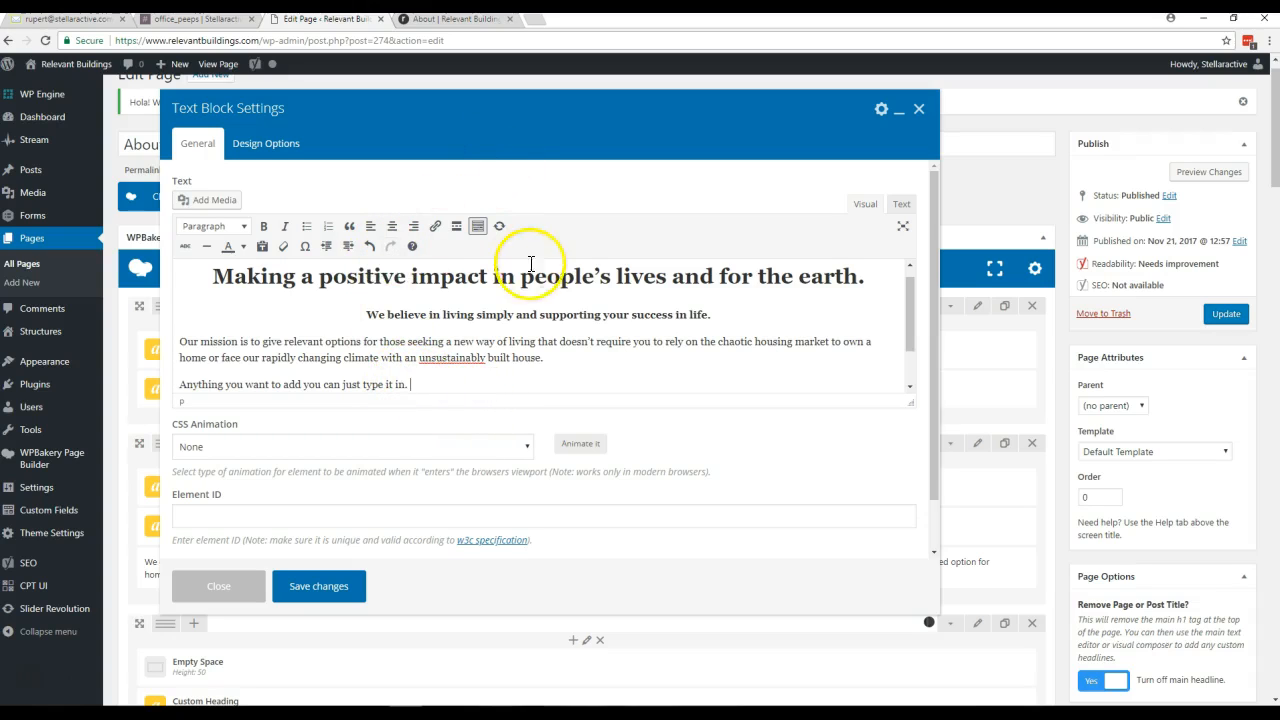
left_click(262, 248)
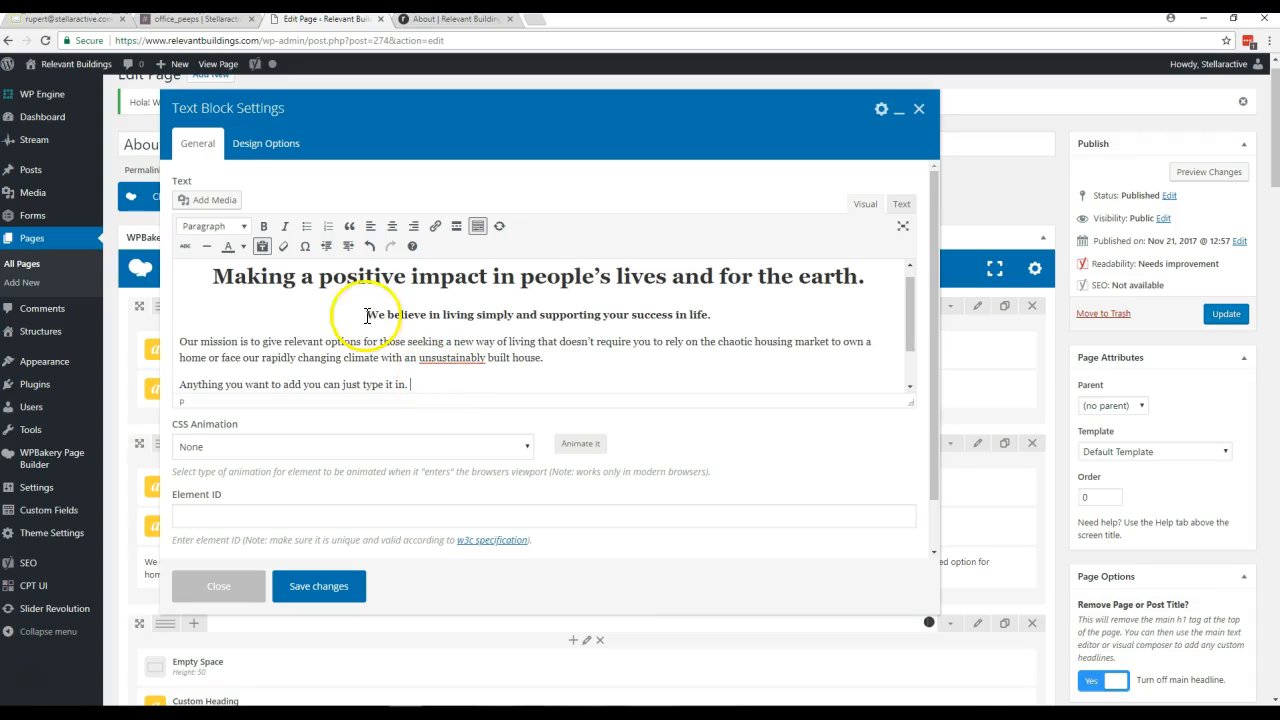
left_click(262, 247)
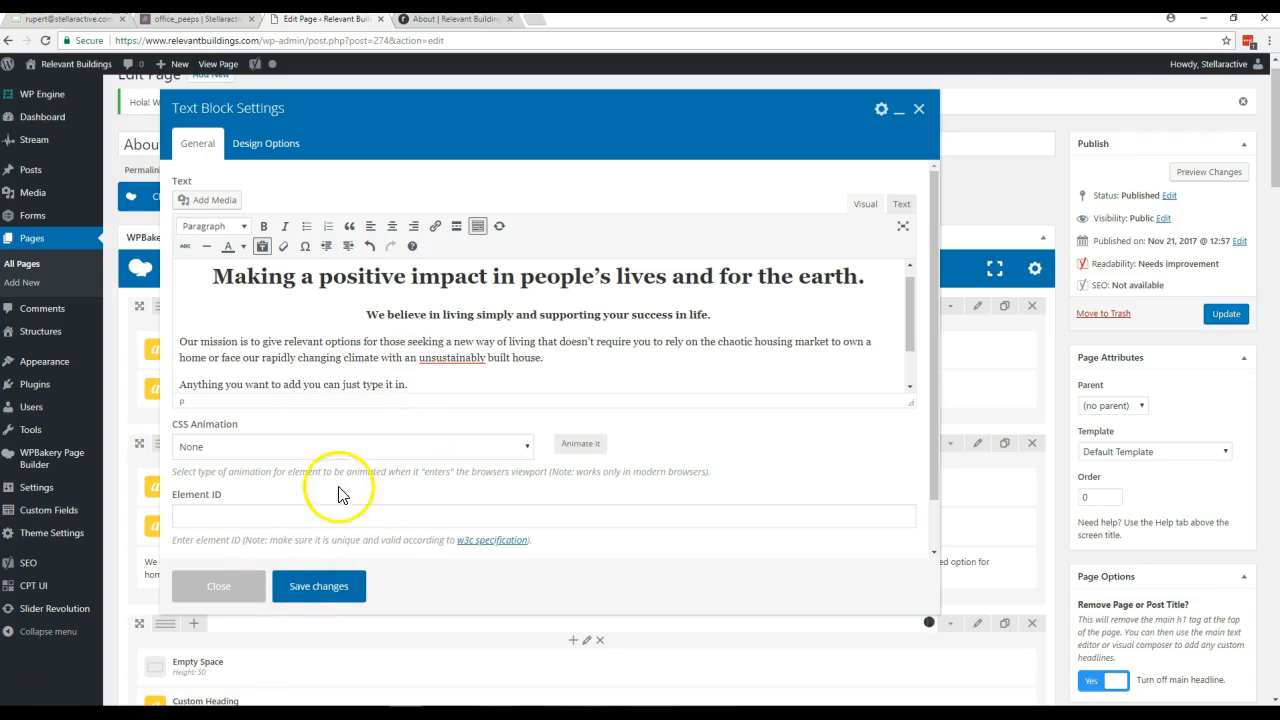
- Save the text block and update the About page, checking the added paragraph on the reloaded live page
left_click(313, 588)
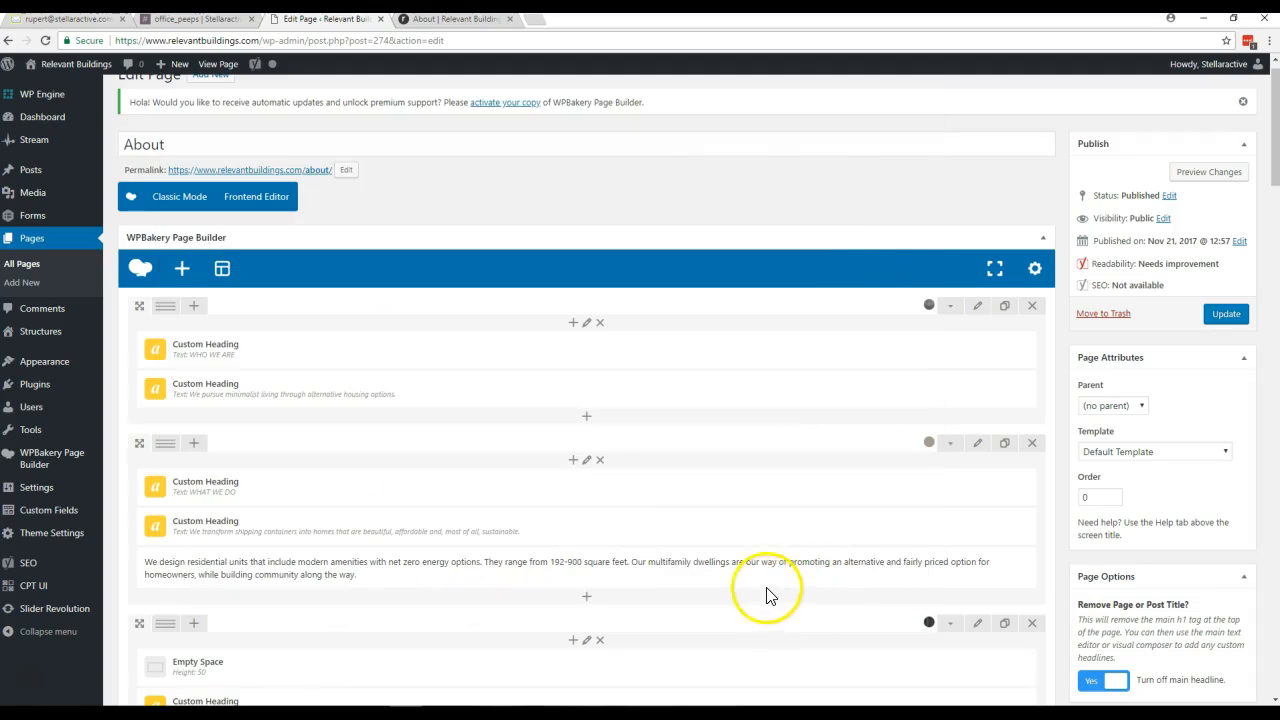
left_click(1226, 316)
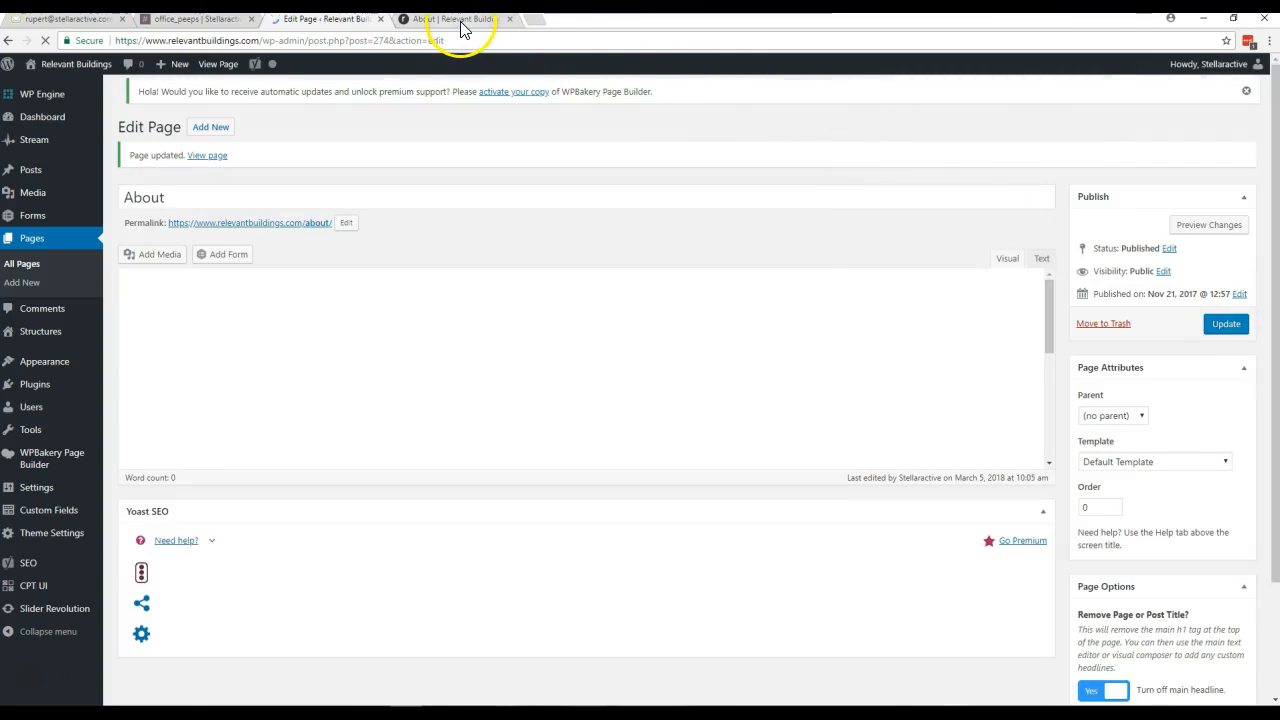
left_click(460, 19)
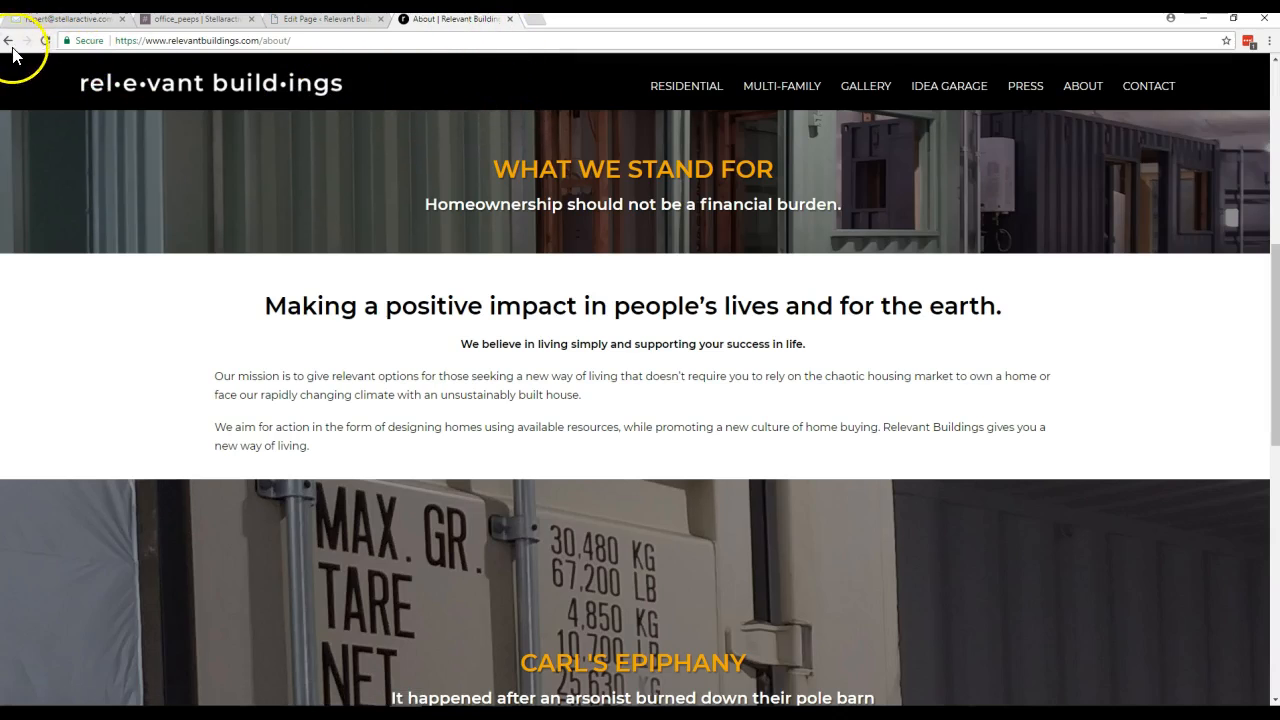
left_click(44, 42)
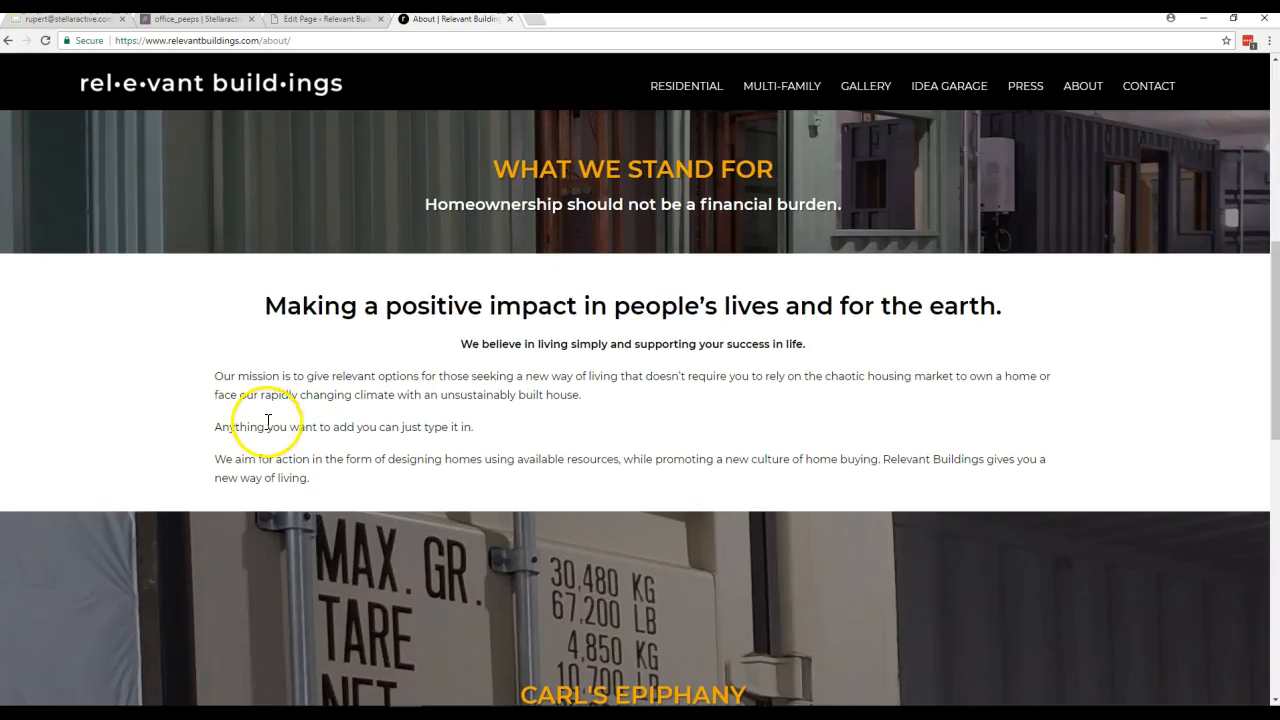
left_click_drag(495, 429, 212, 426)
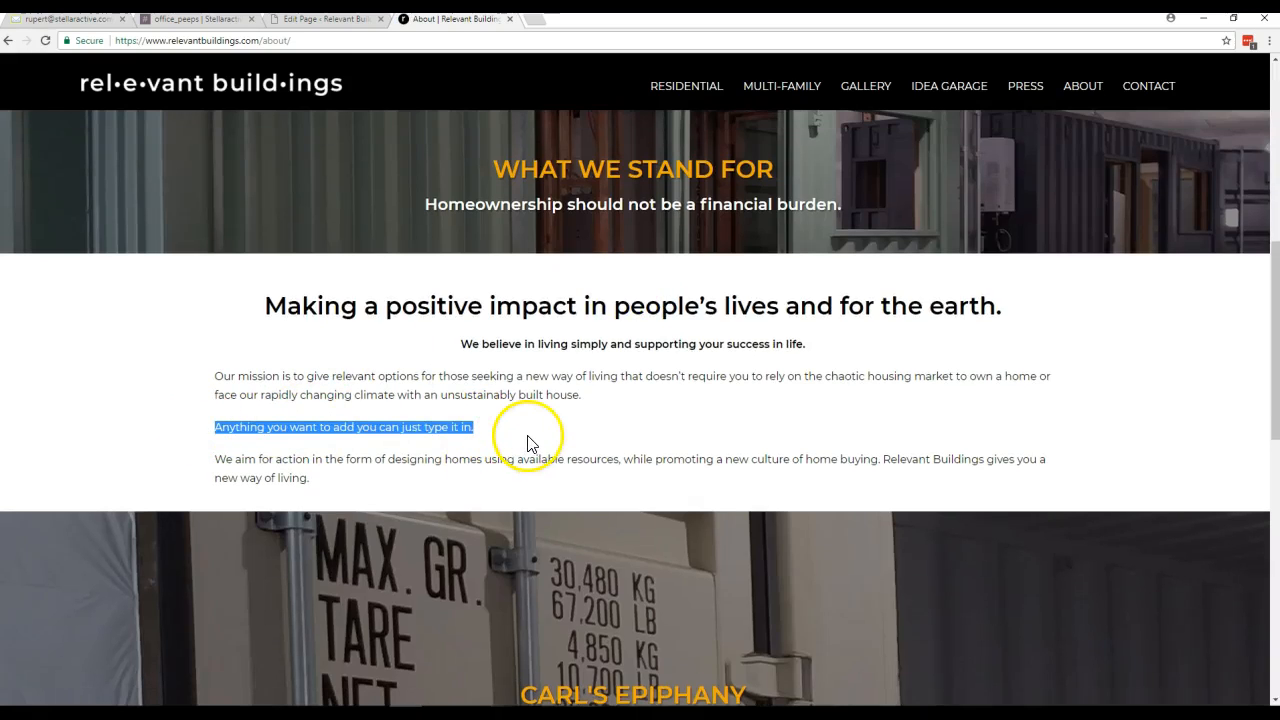
- Reopen the text block and append "If you have any questions, please contact us." to the added paragraph
left_click(325, 19)
scroll(717, 360, "down", 5)
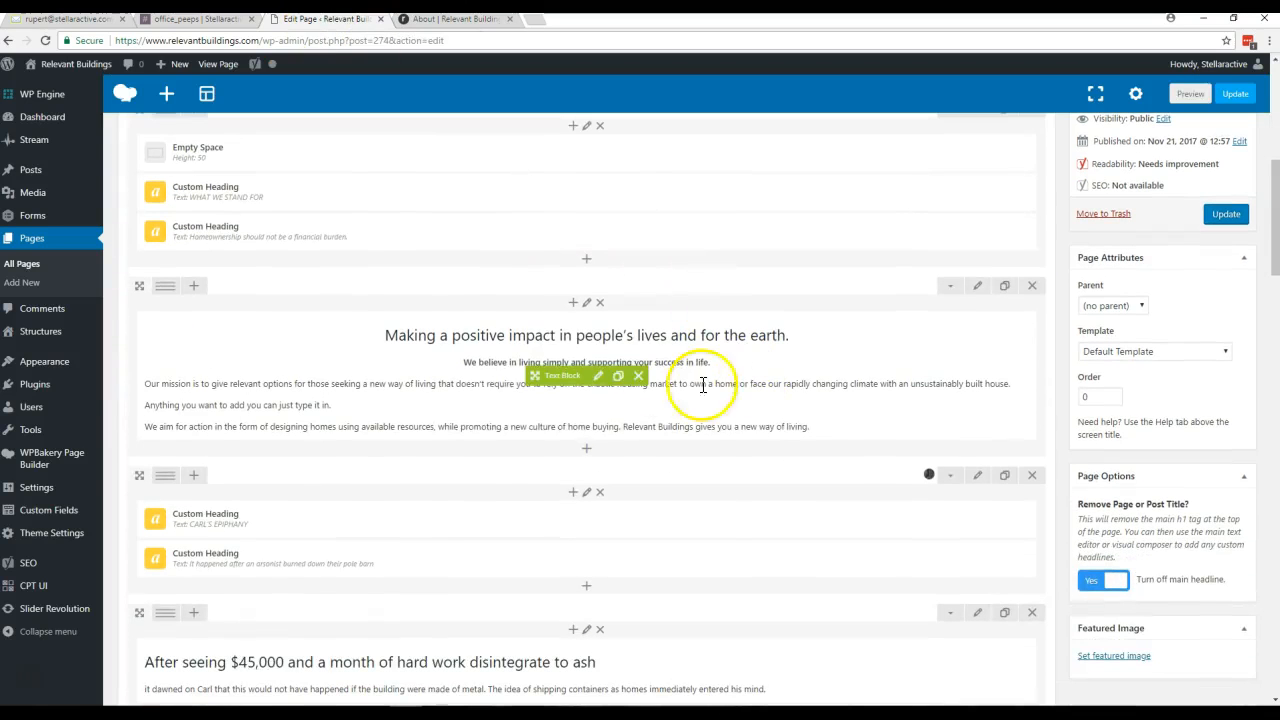
left_click(605, 376)
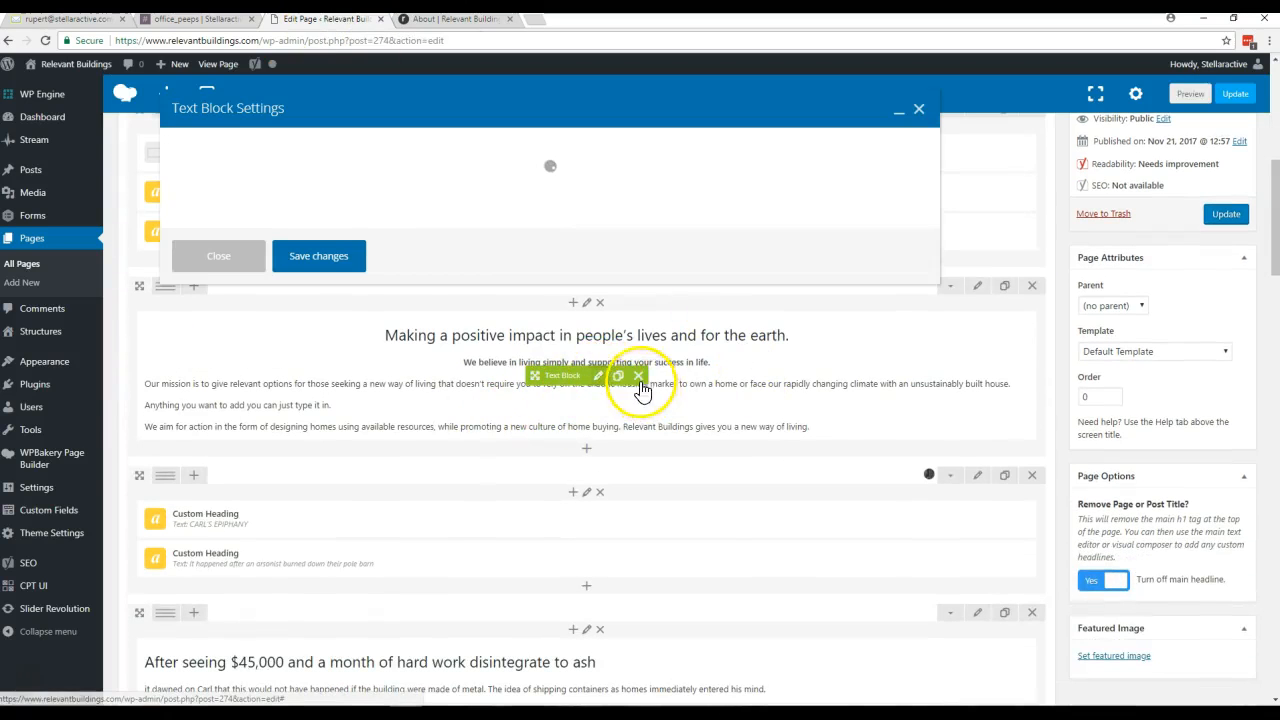
scroll(520, 355, "down", 2)
left_click(440, 330)
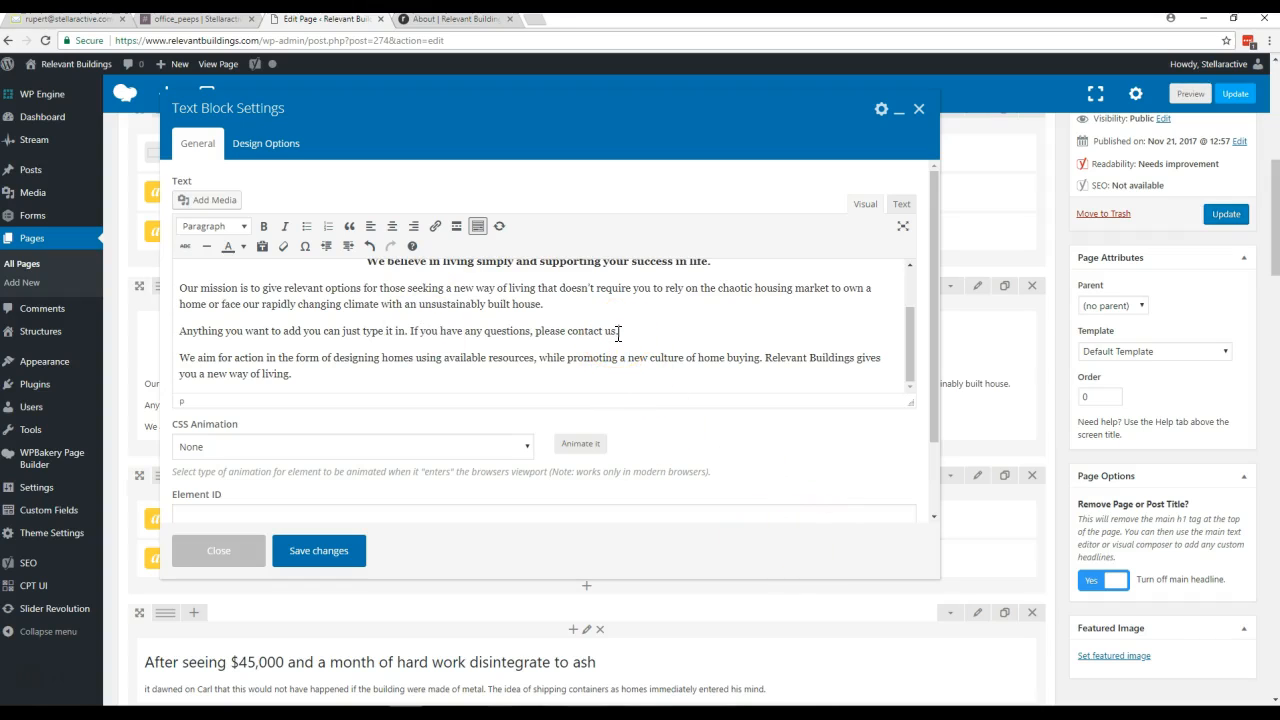
- Set up a link on the words "contact us" that points to the site's existing Contact page
left_click_drag(600, 330, 573, 327)
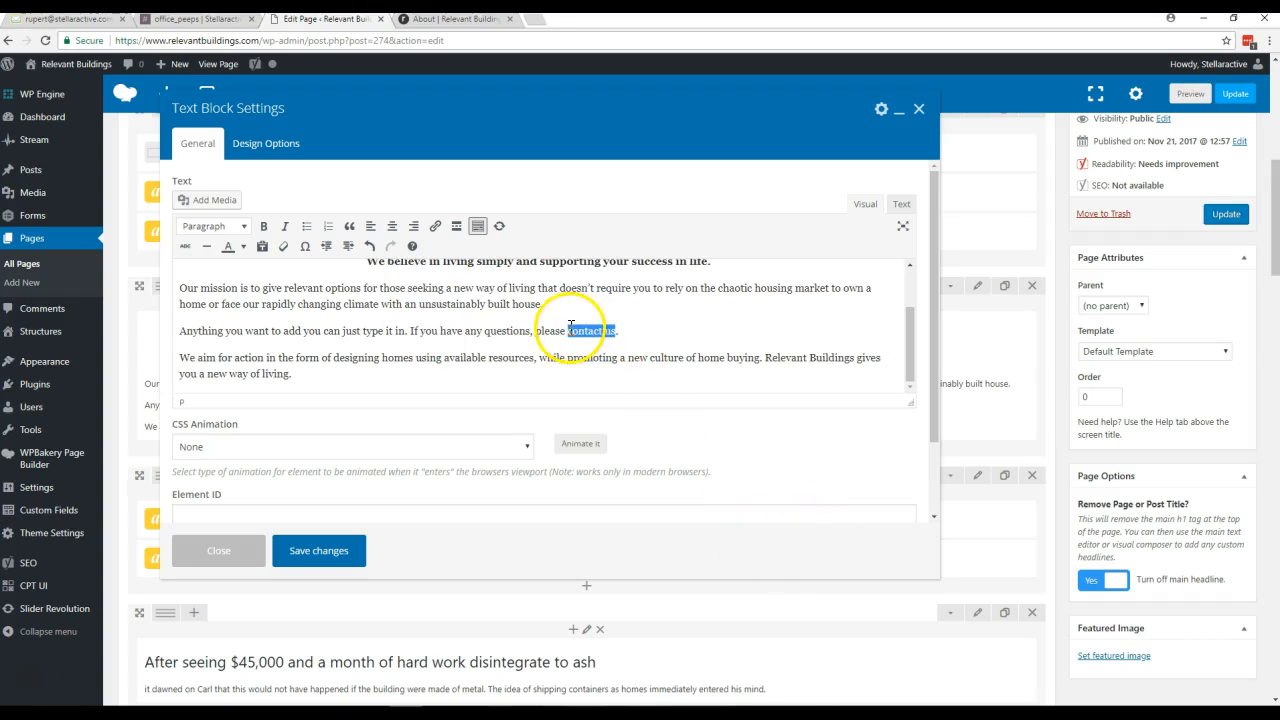
left_click(435, 232)
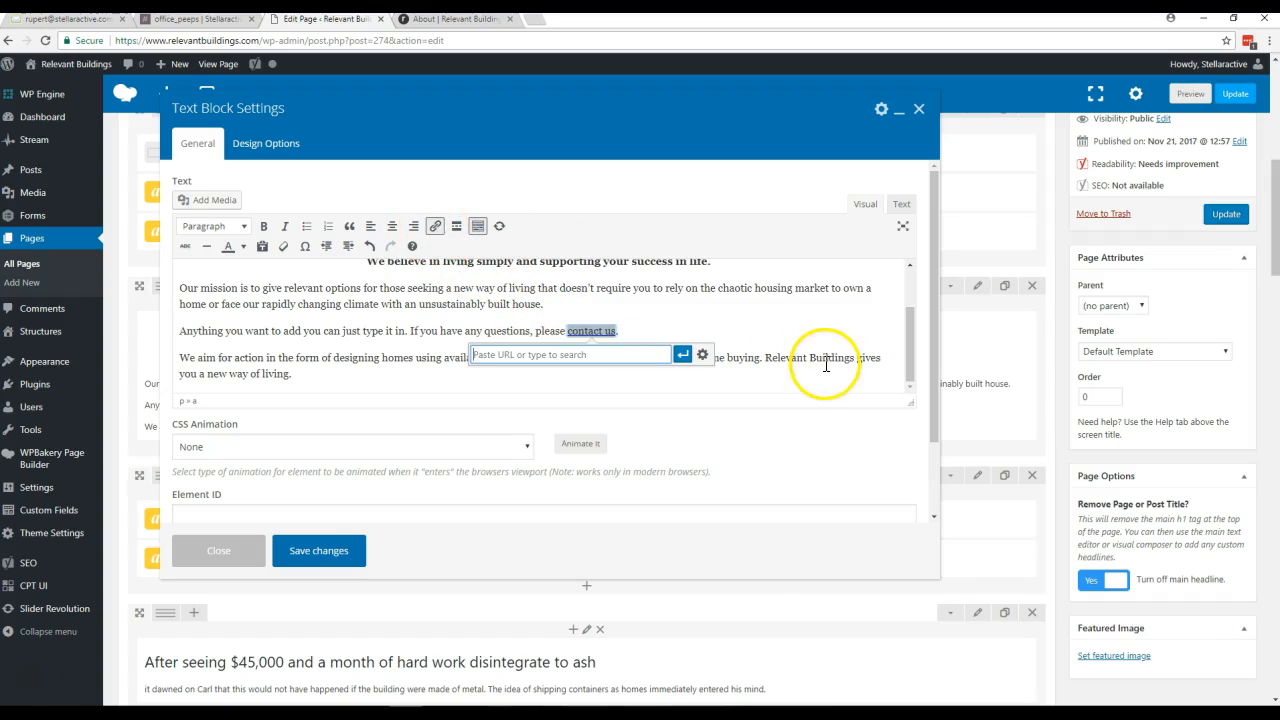
left_click(703, 356)
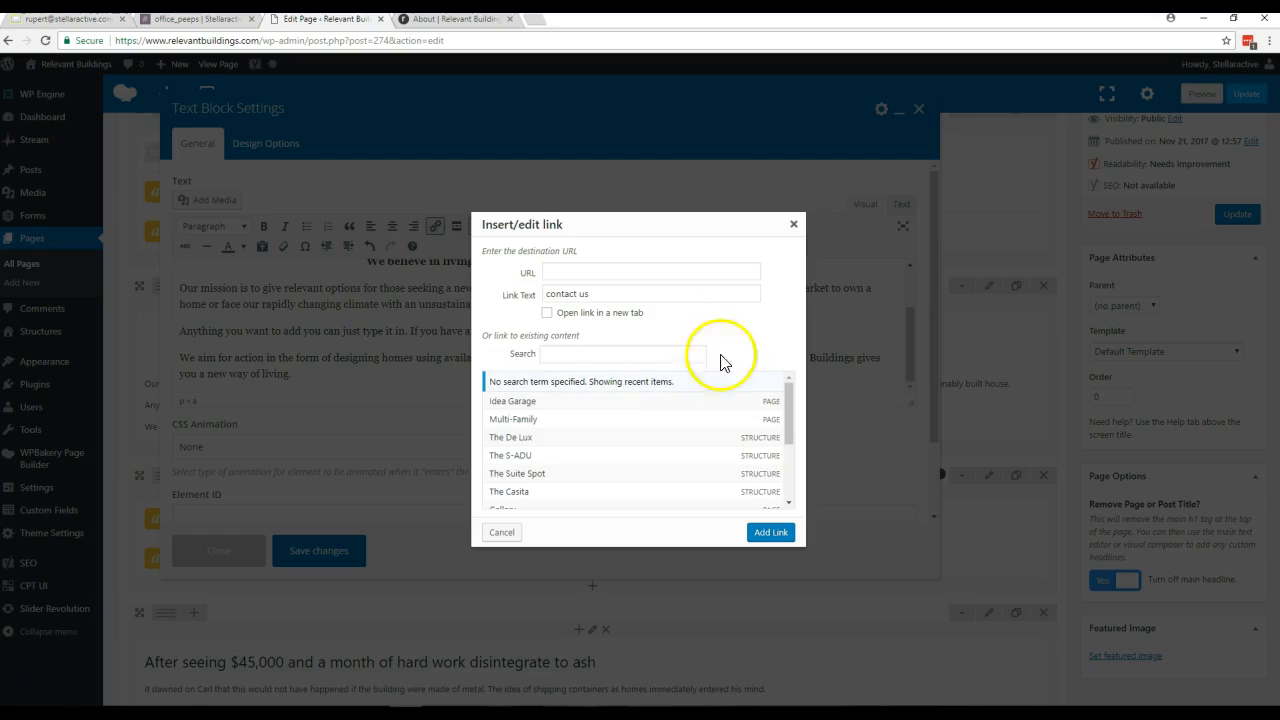
left_click_drag(786, 399, 784, 417)
scroll(774, 438, "down", 1)
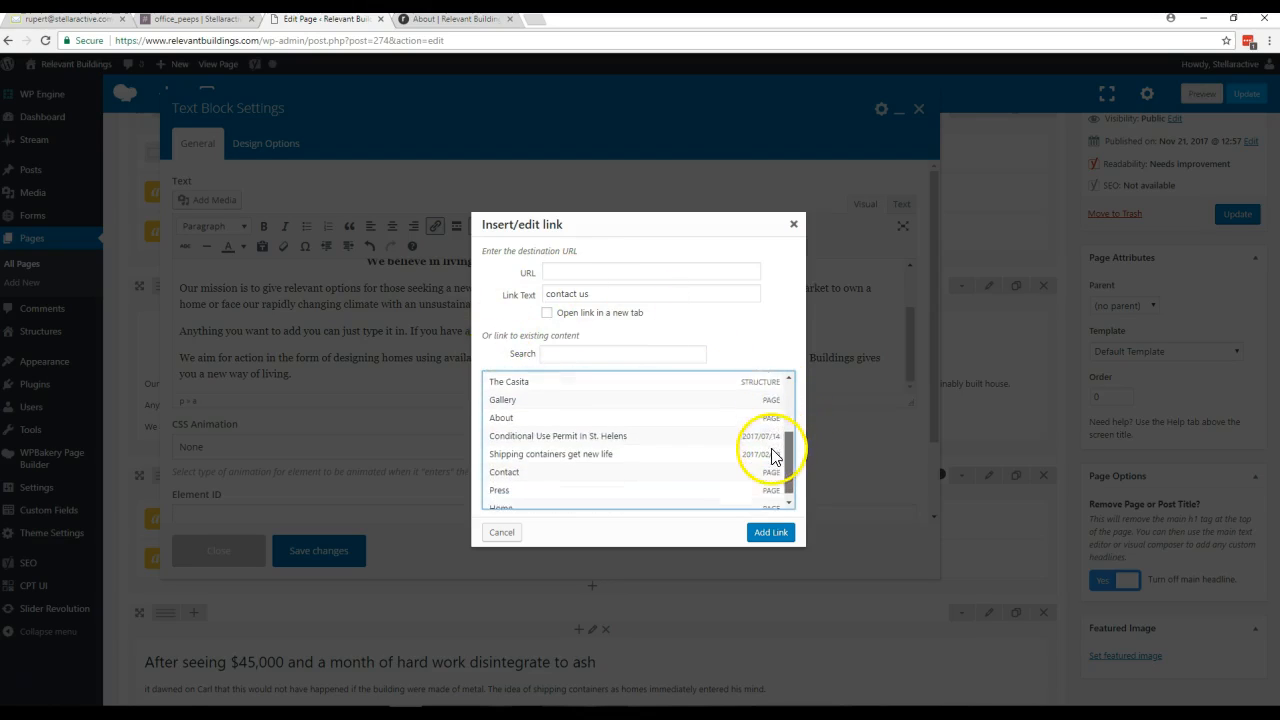
left_click(516, 476)
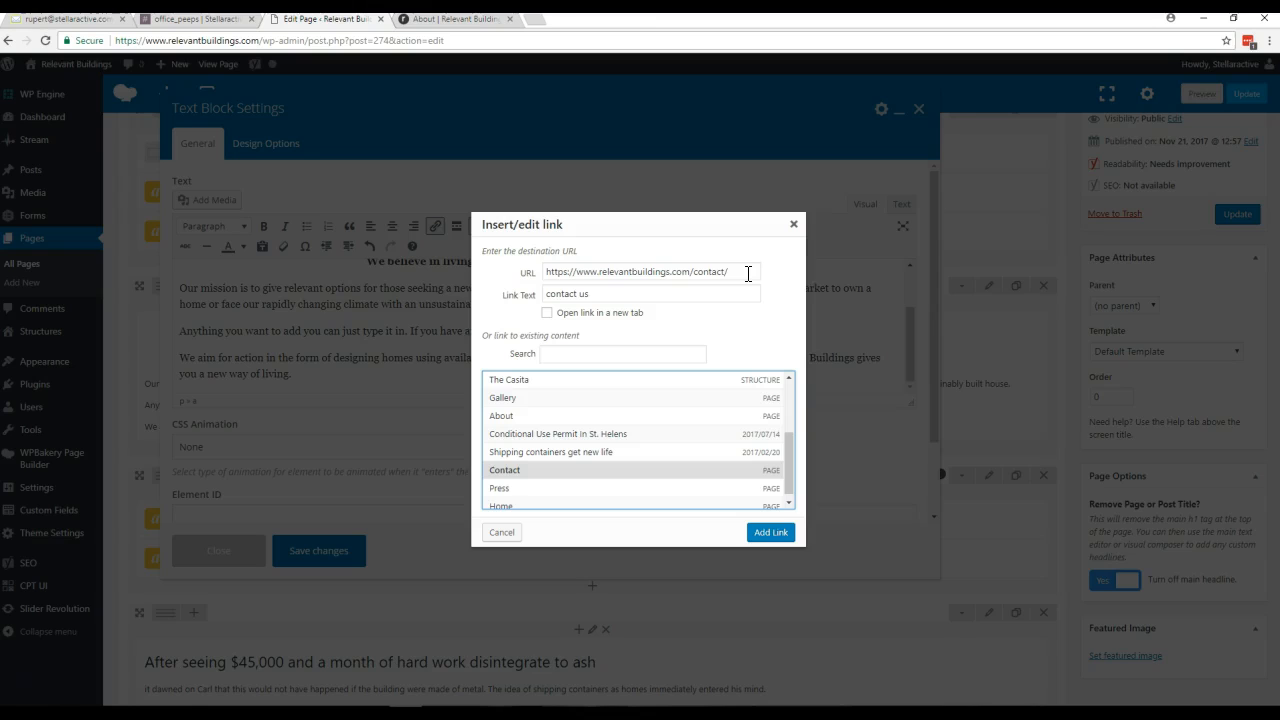
- Open dwell.com in a new browser tab and copy its address
left_click(539, 24)
type("dwe")
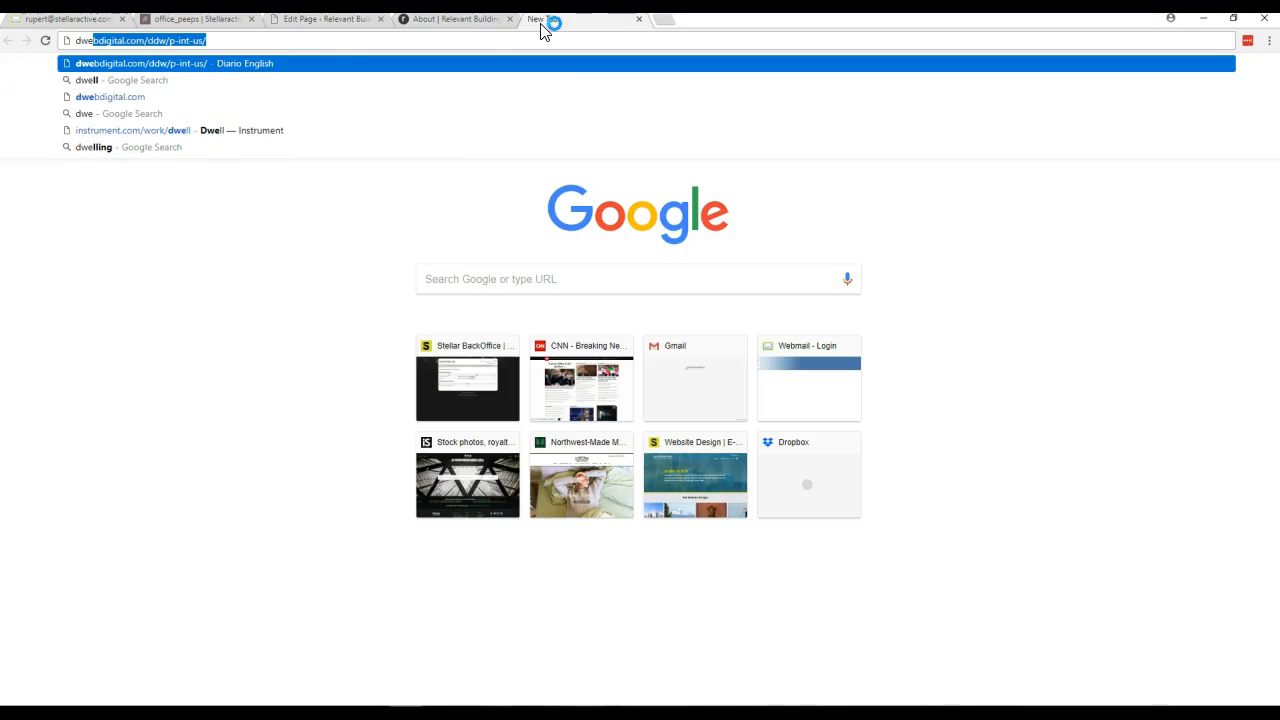
type("ll")
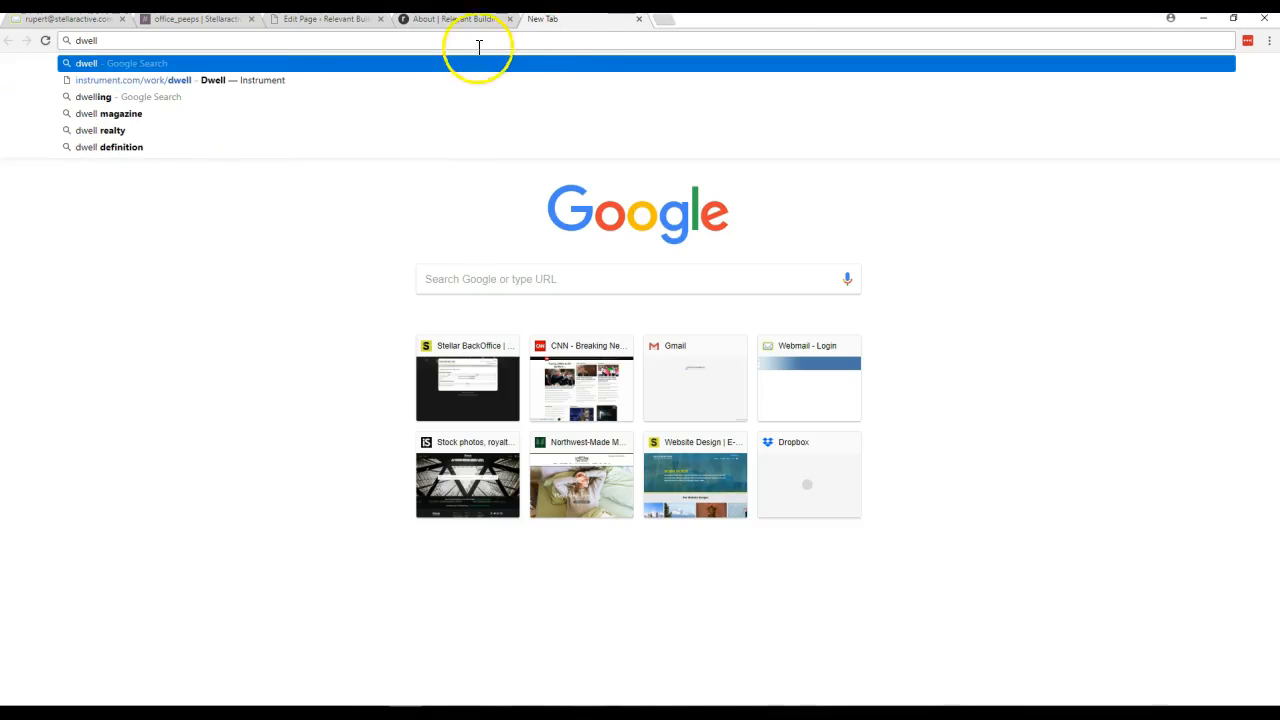
type(".com")
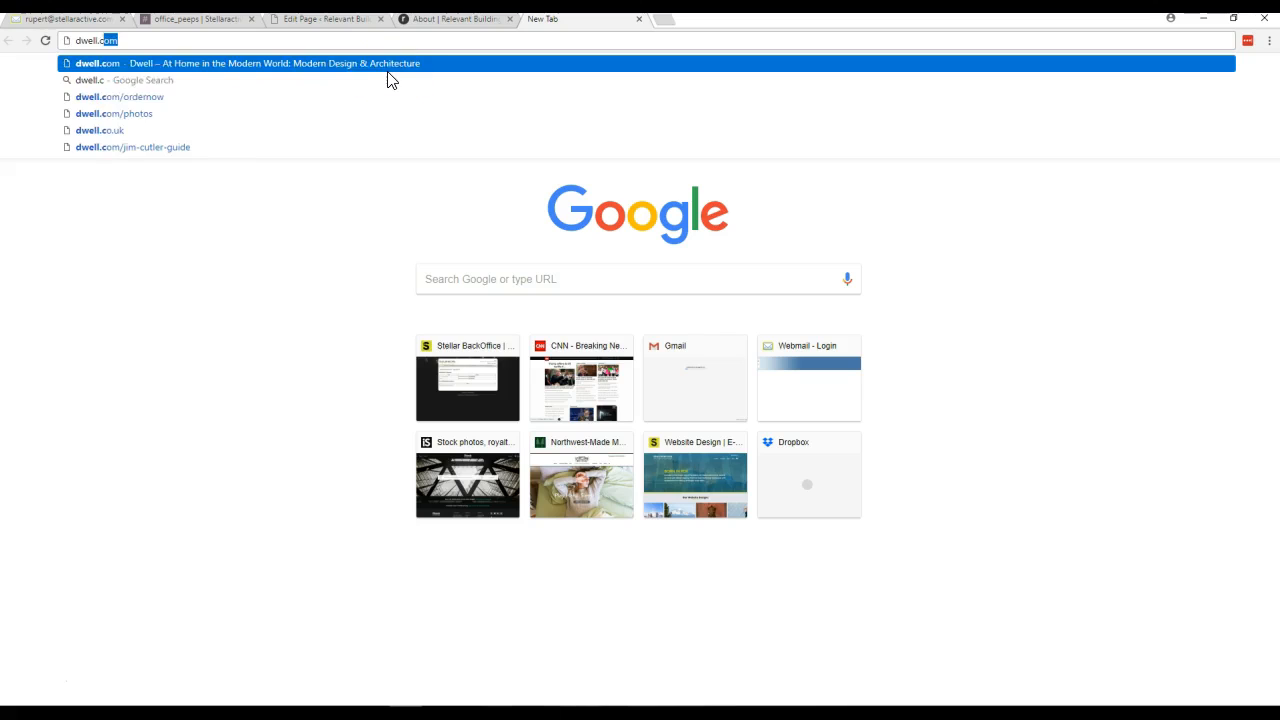
key("Return")
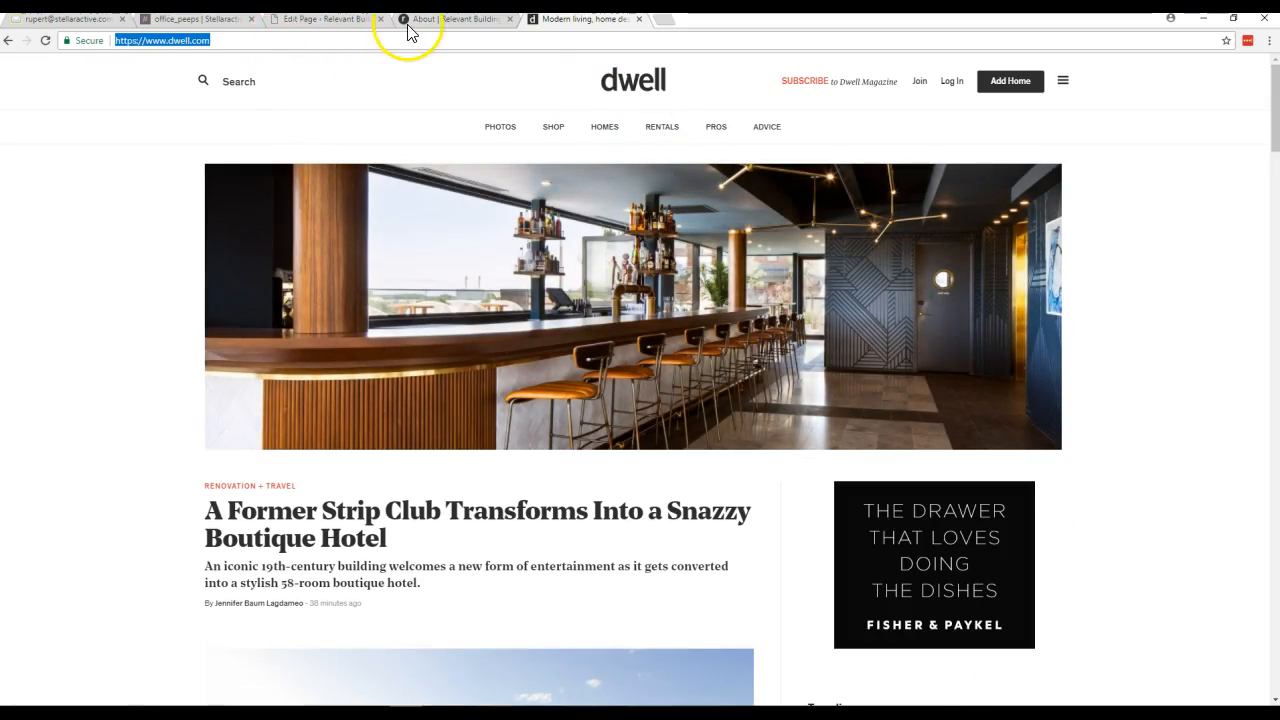
left_click(323, 24)
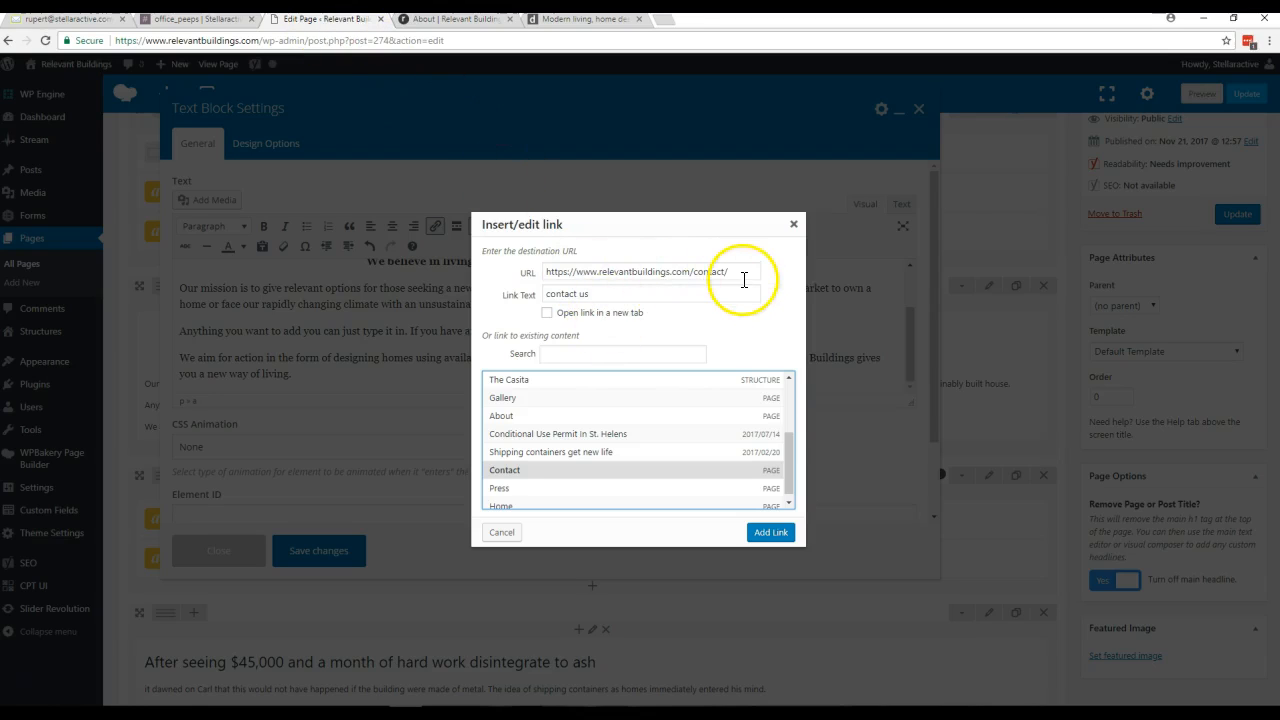
left_click_drag(770, 271, 487, 250)
type("https://www.dwell.com/")
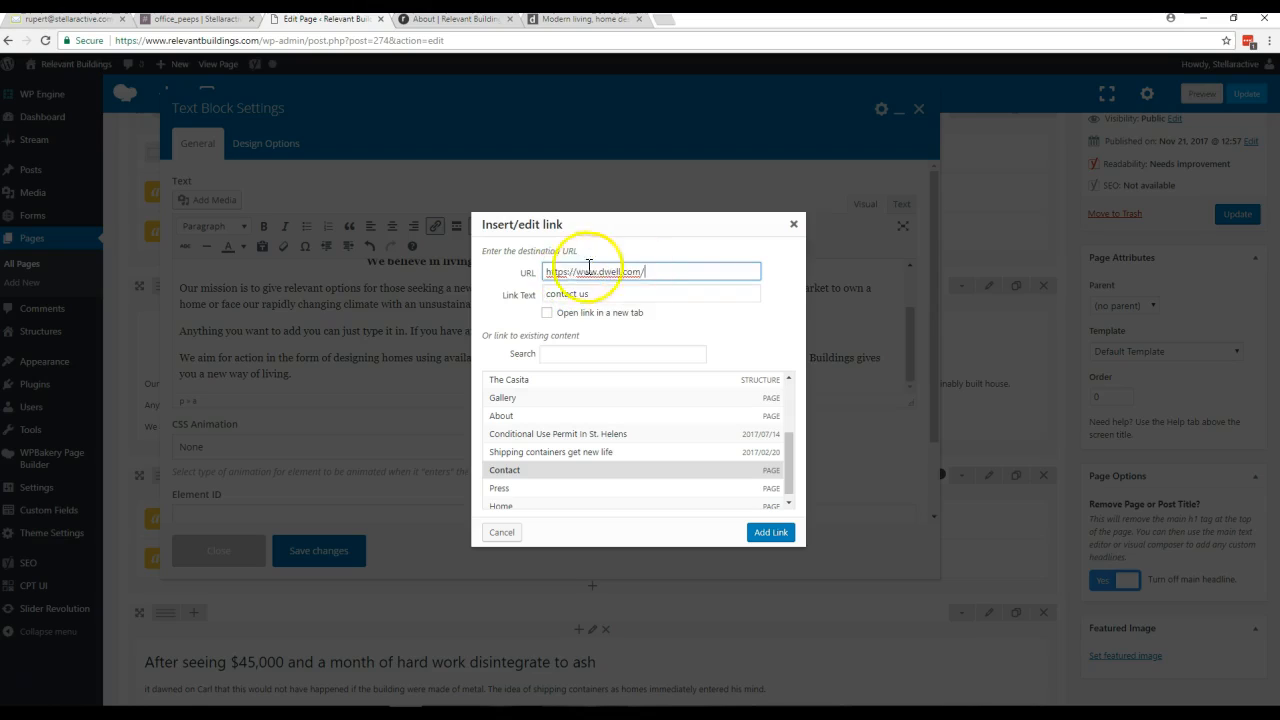
left_click(547, 313)
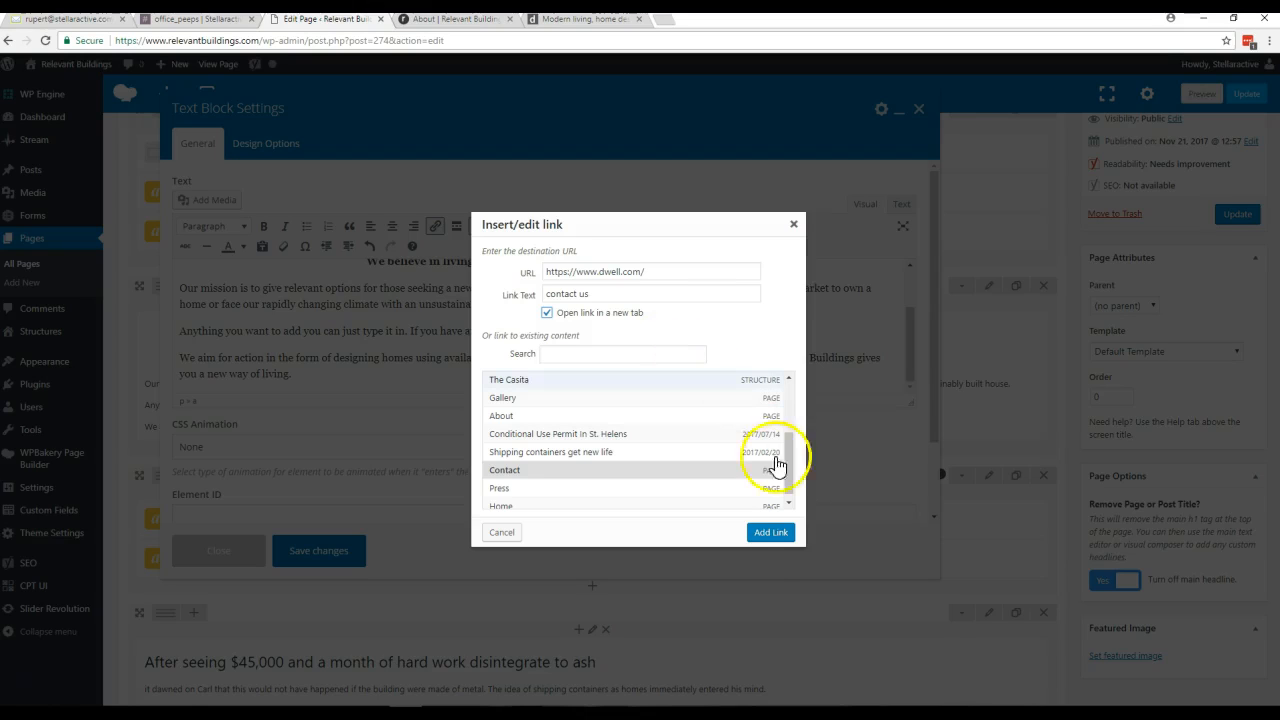
left_click(770, 535)
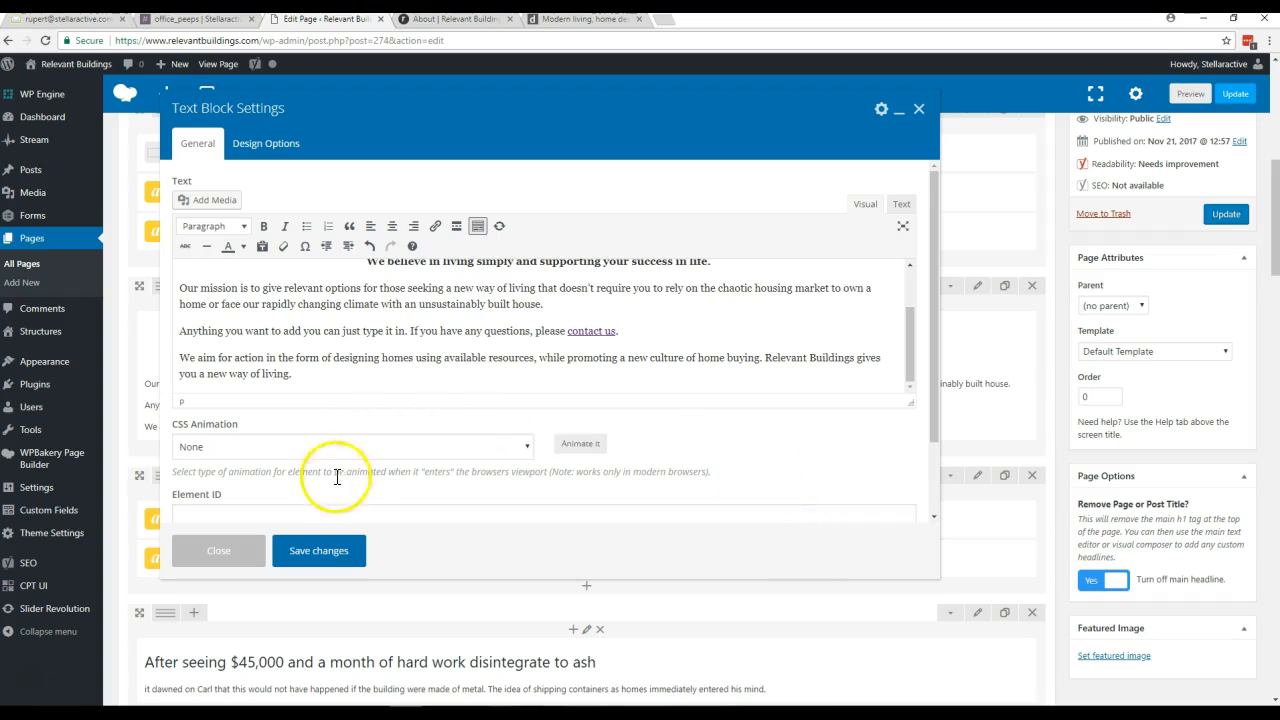
- Save the text block, update the About page, and test the "contact us" link on the reloaded live page
left_click(318, 549)
left_click(1228, 216)
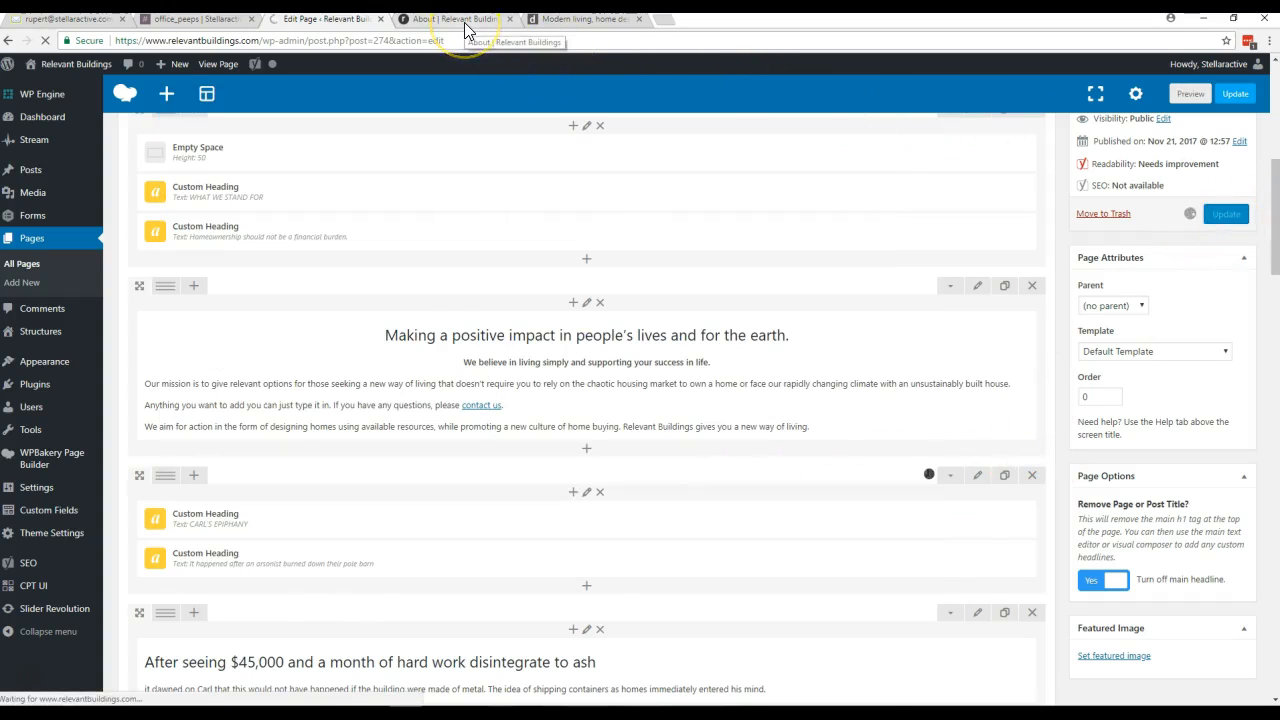
left_click(464, 30)
left_click(626, 418)
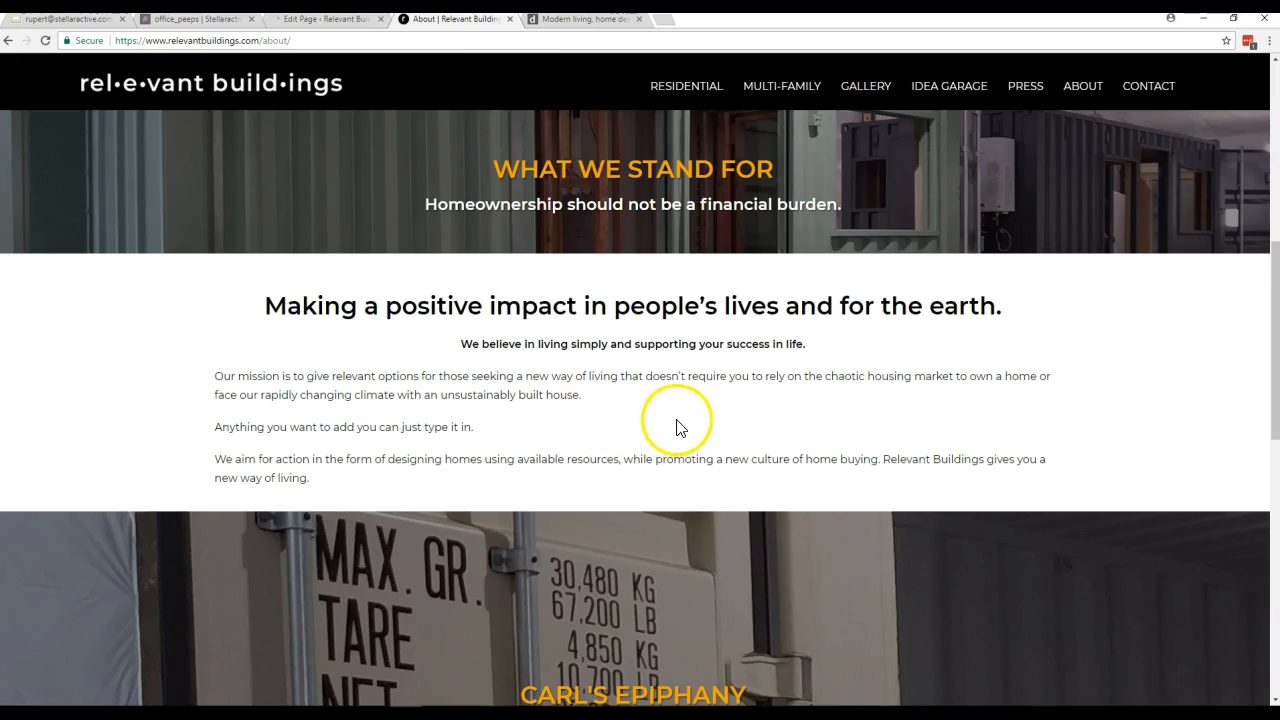
left_click(46, 41)
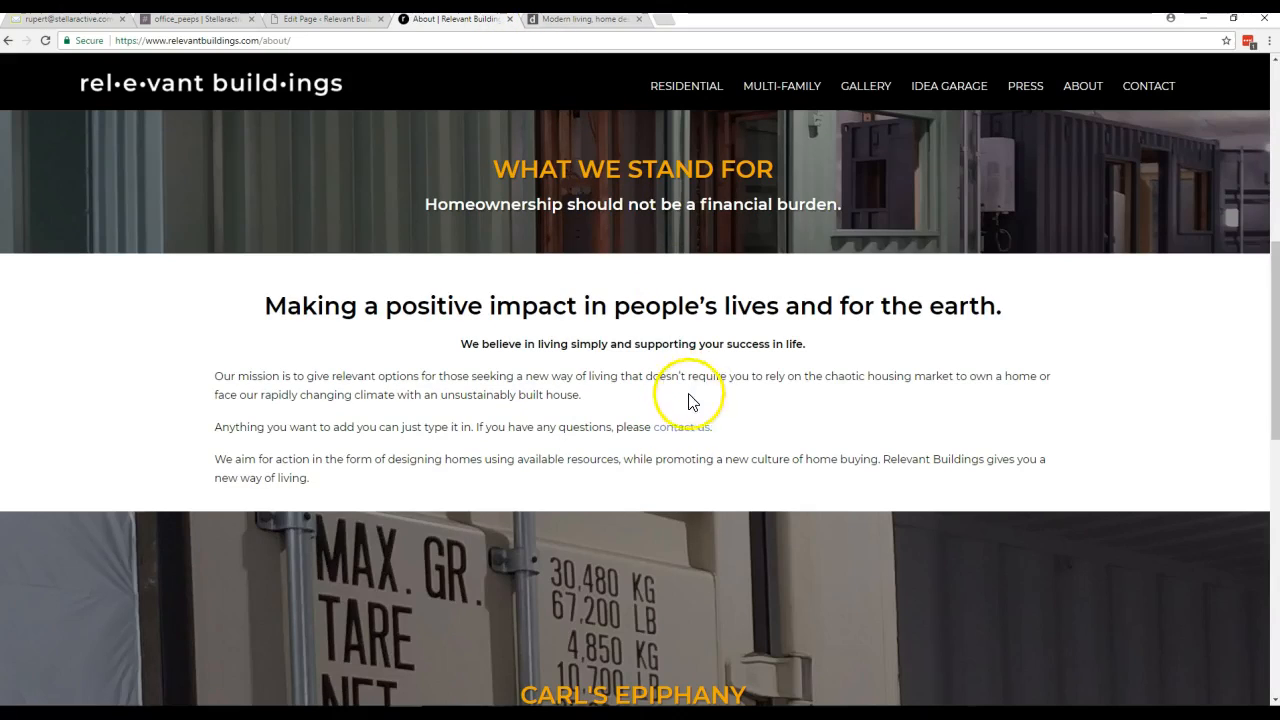
left_click(676, 430)
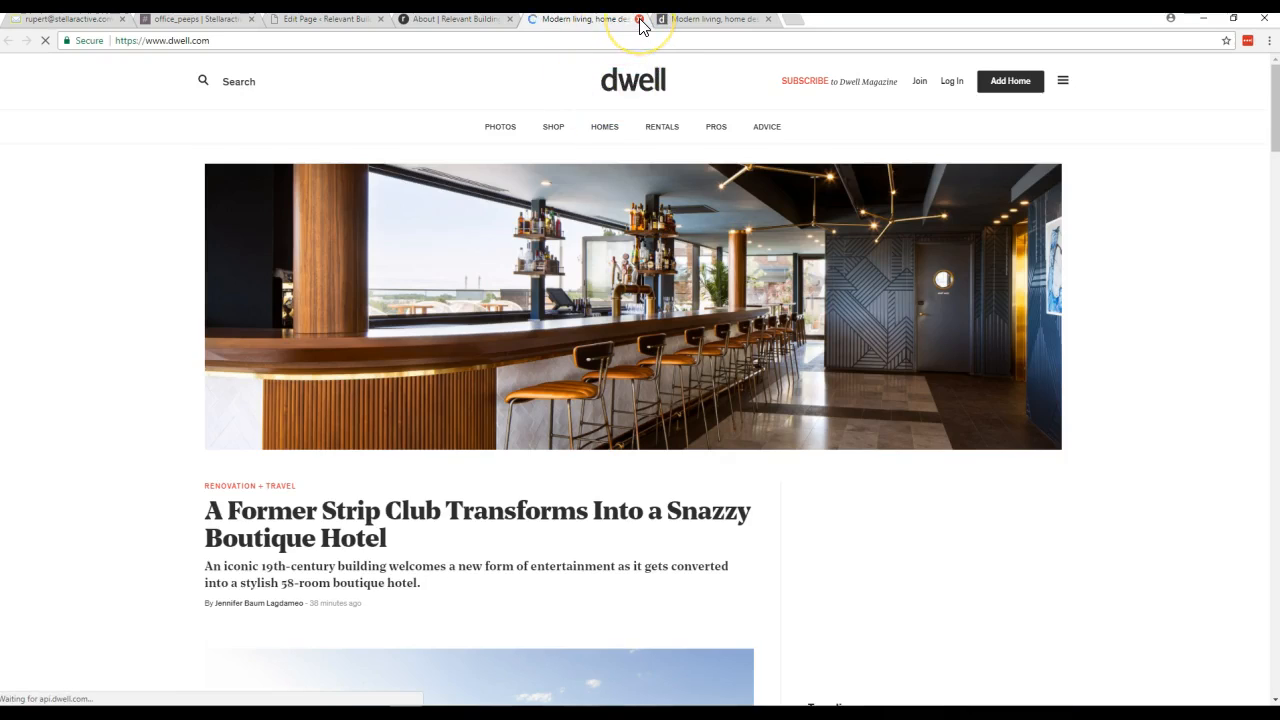
left_click(639, 19)
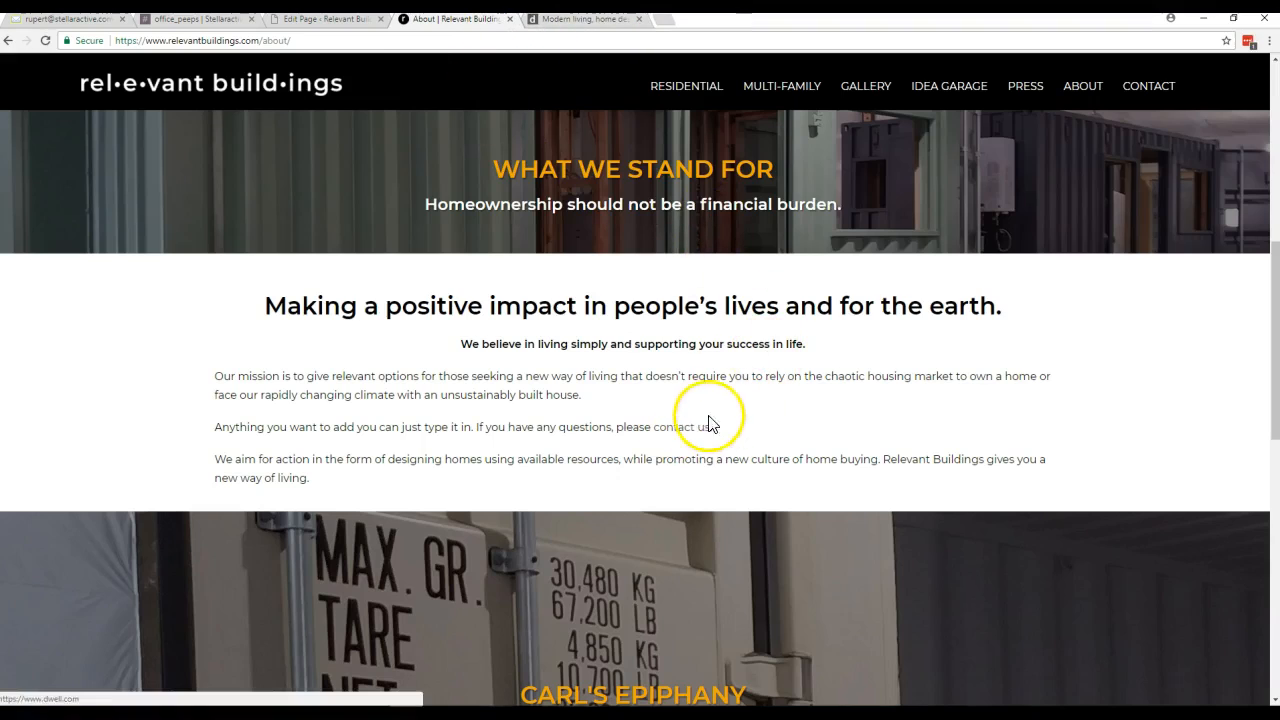
- Reopen the text block under "Making a positive impact" and delete the added paragraph containing the "contact us" link
left_click(341, 24)
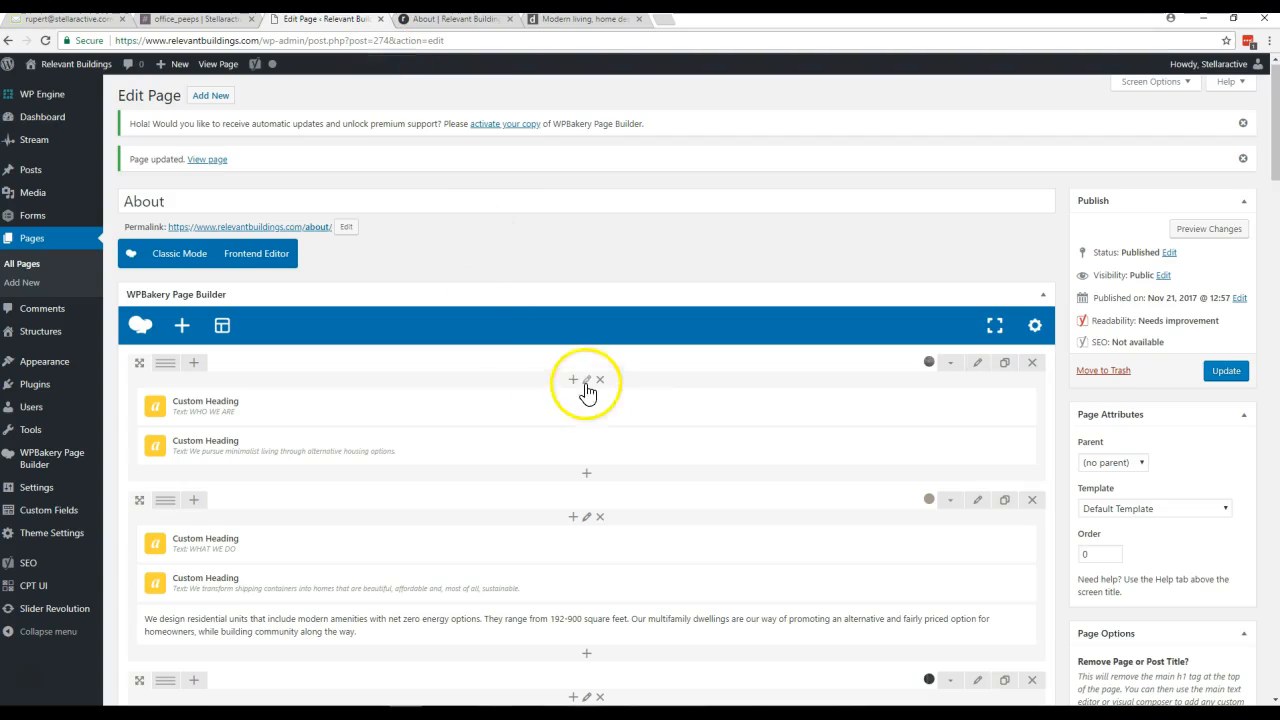
scroll(607, 449, "down", 3)
scroll(607, 441, "down", 2)
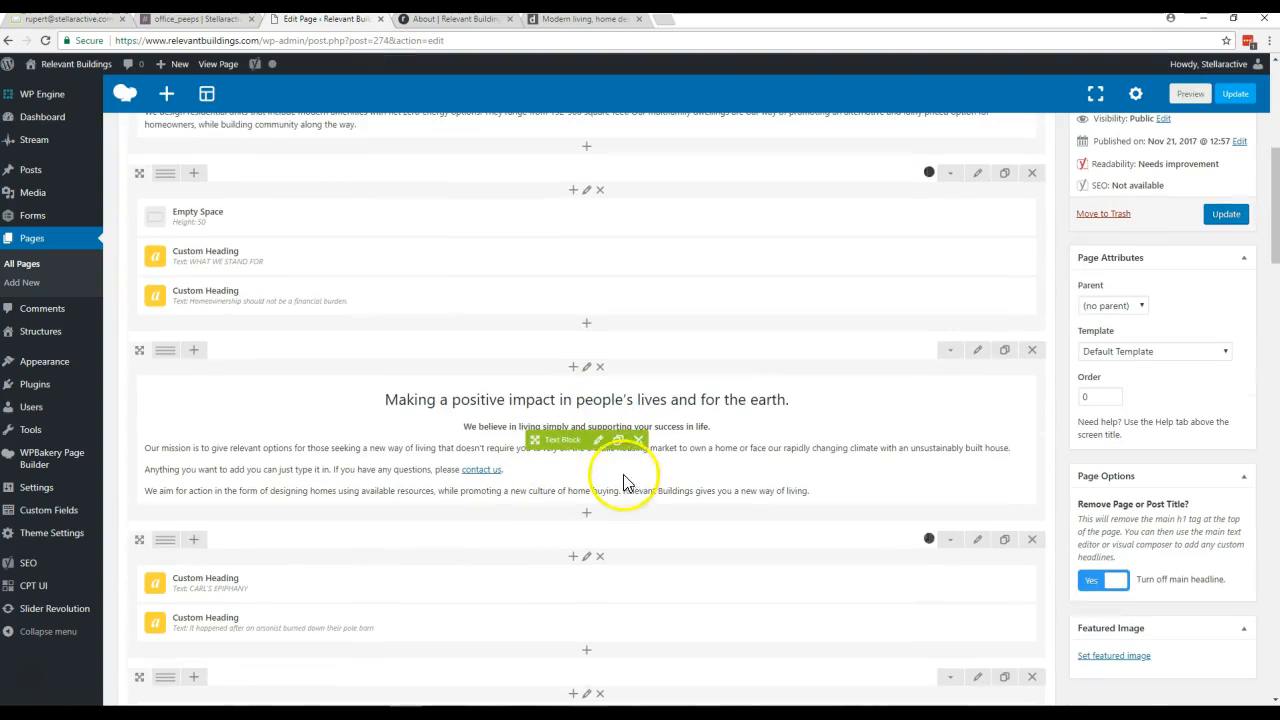
left_click(599, 441)
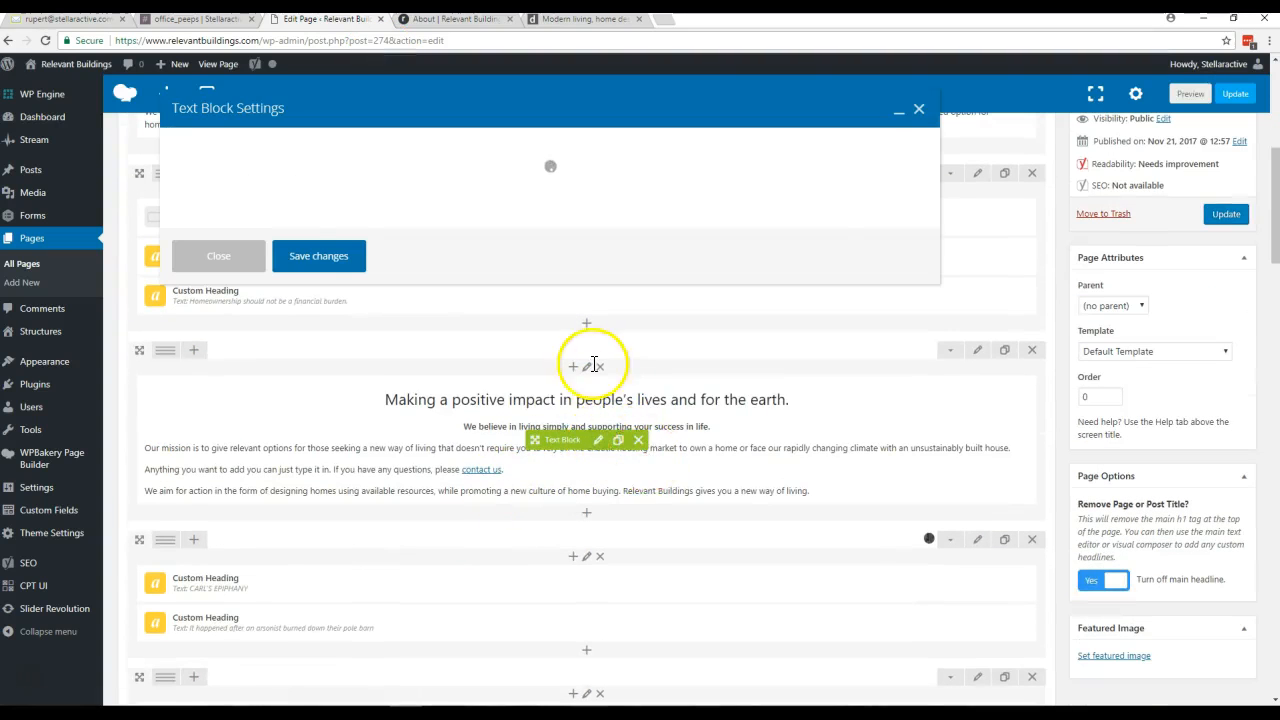
left_click_drag(645, 331, 86, 320)
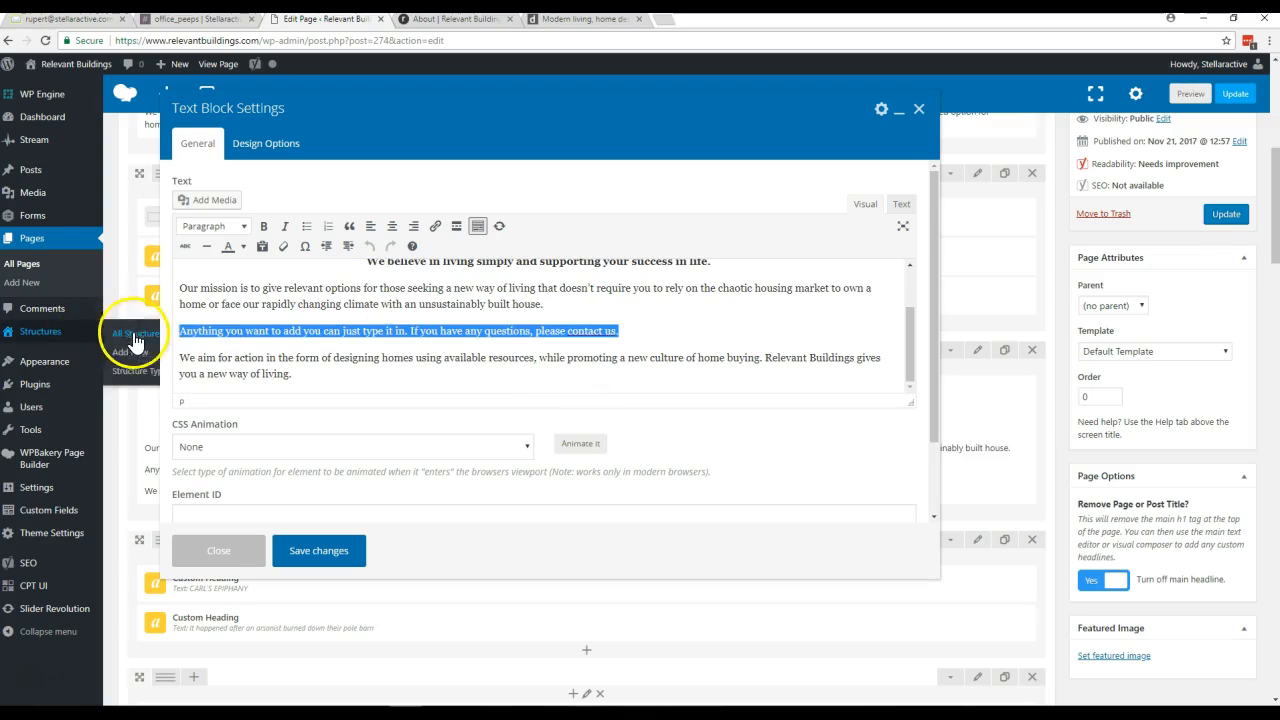
key("BackSpace")
key("BackSpace")
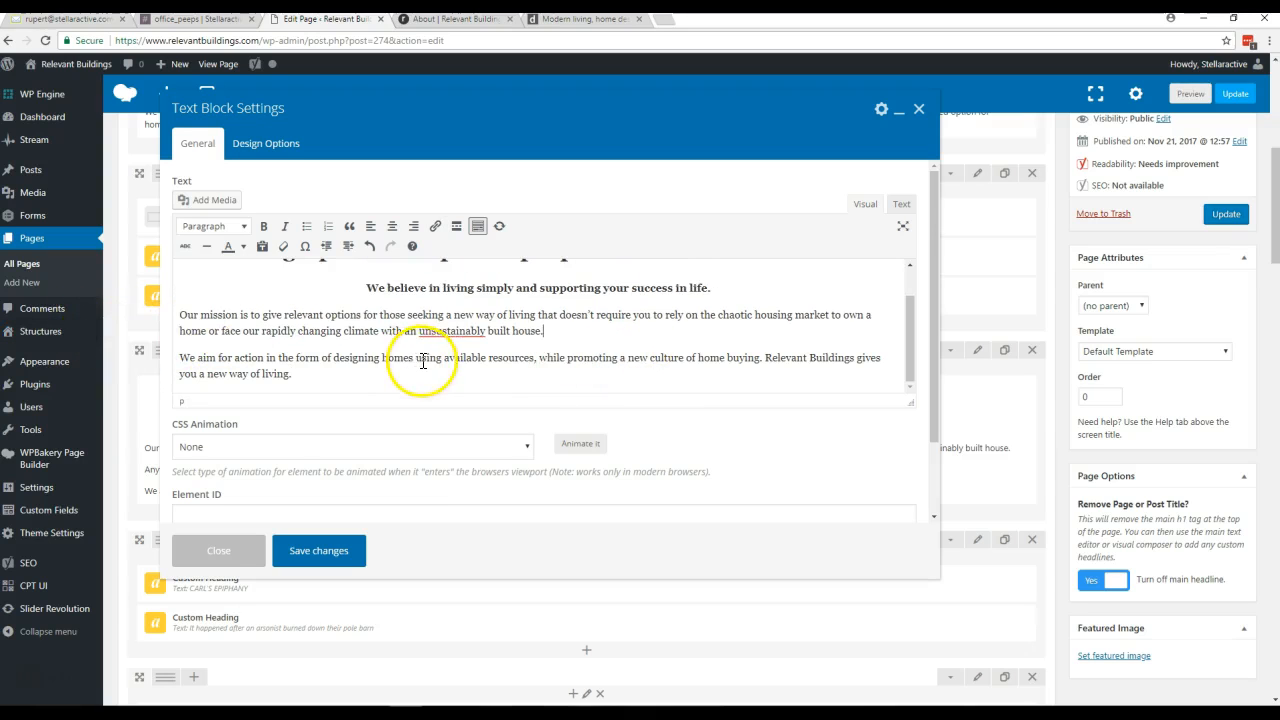
- Save the text block, update the About page, and reload the live page to check the paragraph's removal
left_click(326, 556)
left_click(1218, 222)
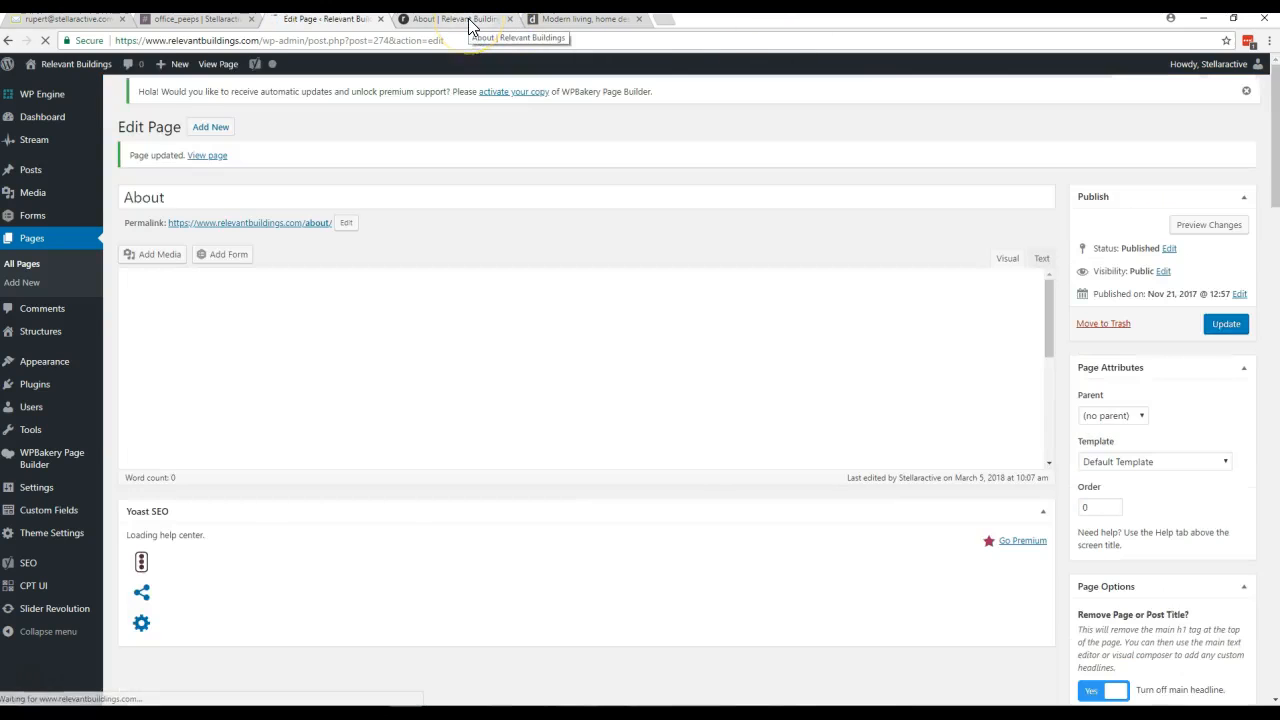
left_click(468, 21)
key("F5")
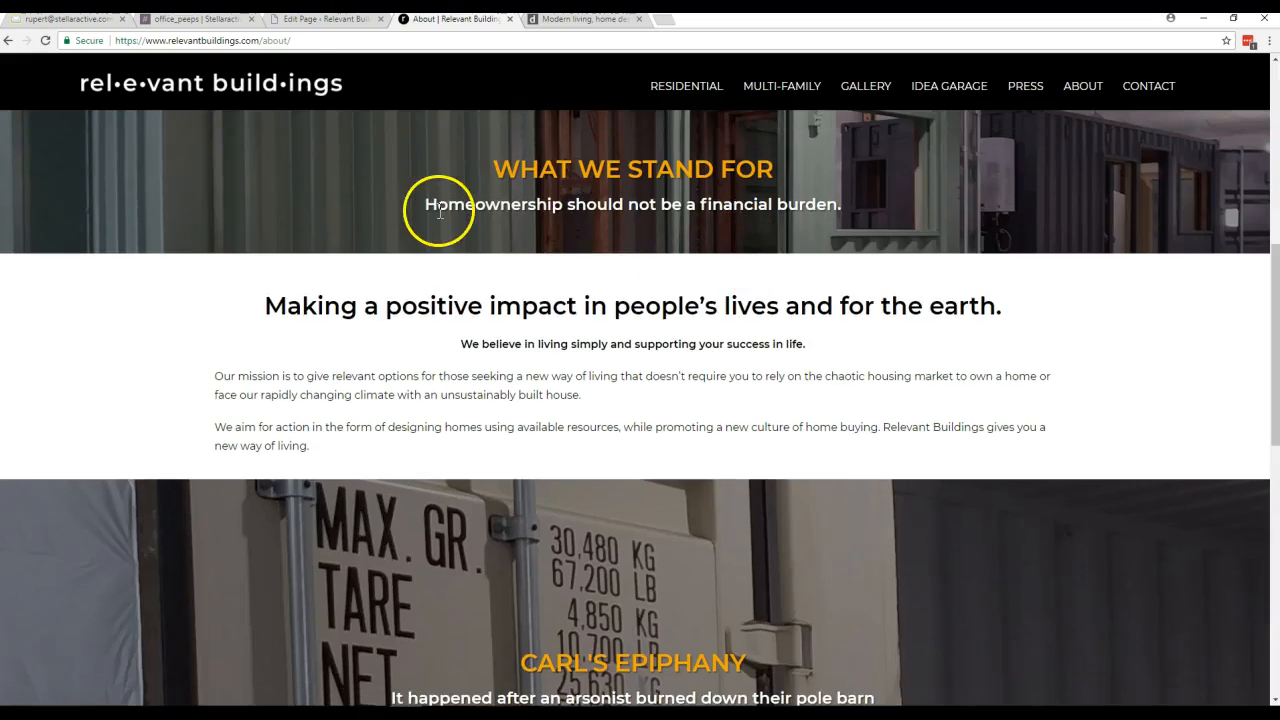
- Return to the live website and open its Residential page
left_click(332, 20)
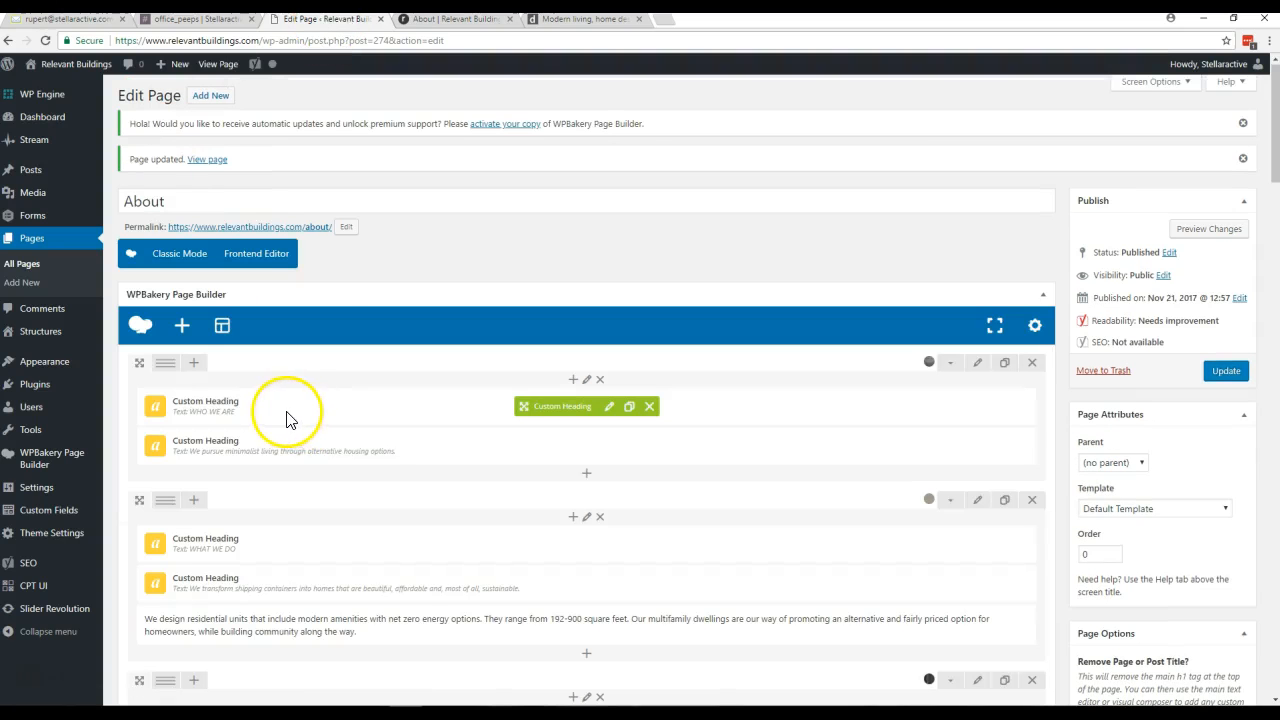
left_click(443, 20)
scroll(573, 198, "up", 3)
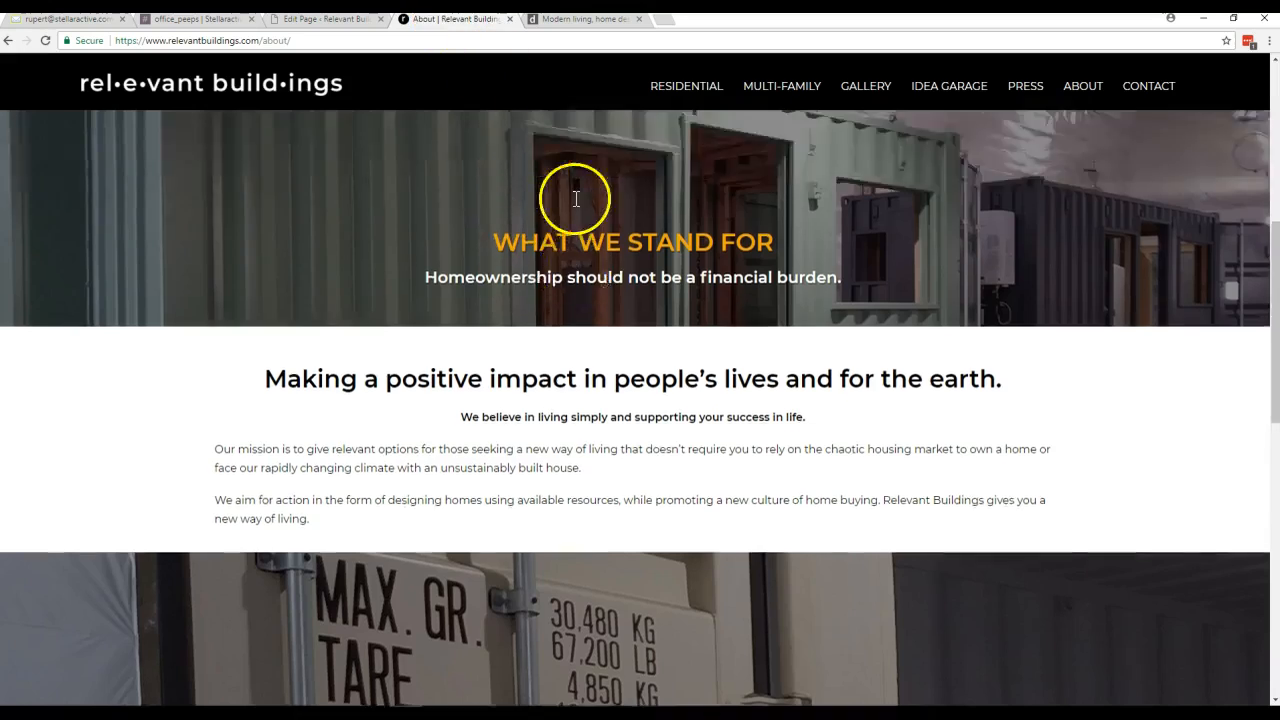
left_click(676, 90)
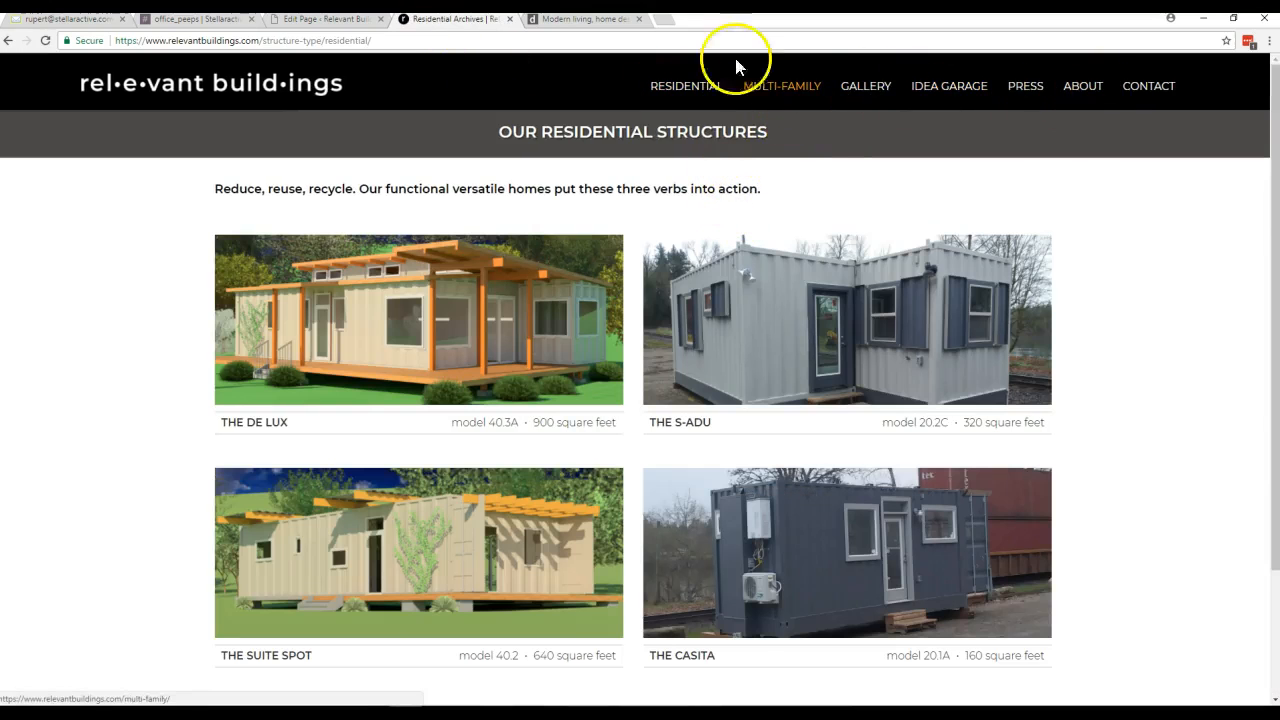
- In the WordPress admin, list all structures and open The De Lux for editing
left_click(319, 23)
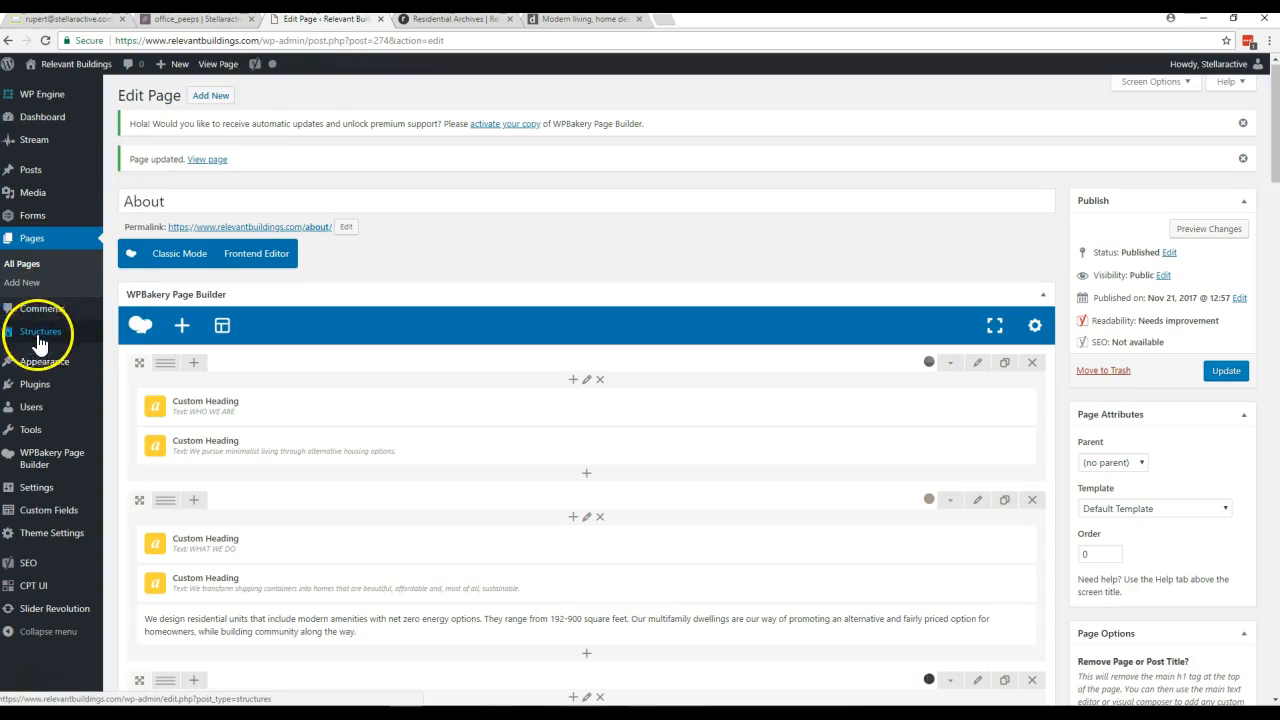
mouse_move(28, 340)
left_click(130, 336)
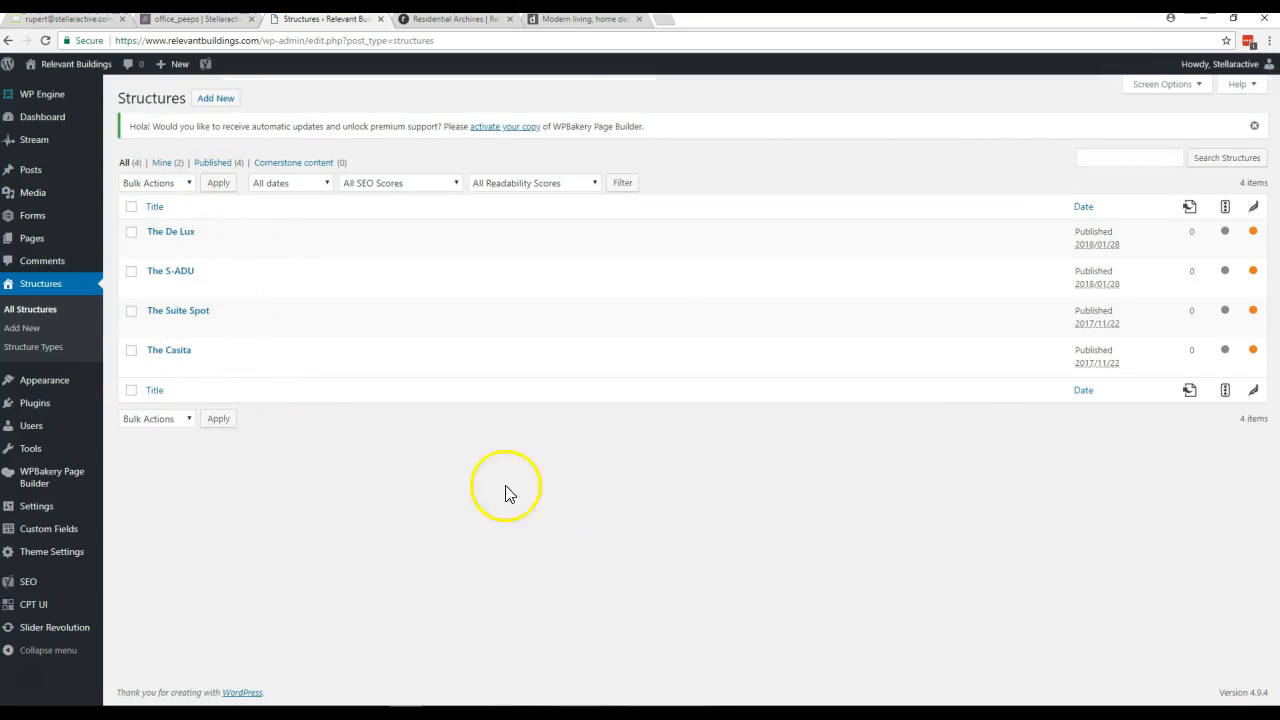
left_click(176, 234)
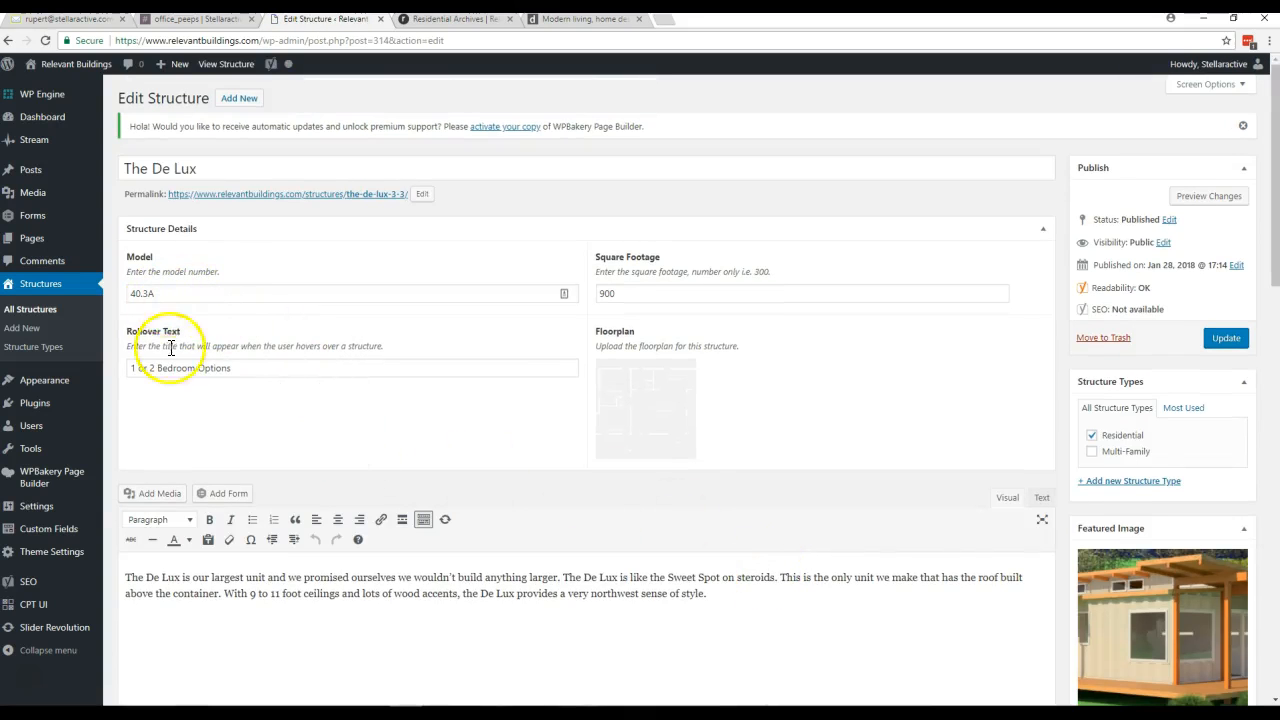
- Examine The De Lux's rollover text, name, model and square footage on the live Residential page against its edit screen
left_click(425, 22)
mouse_move(520, 300)
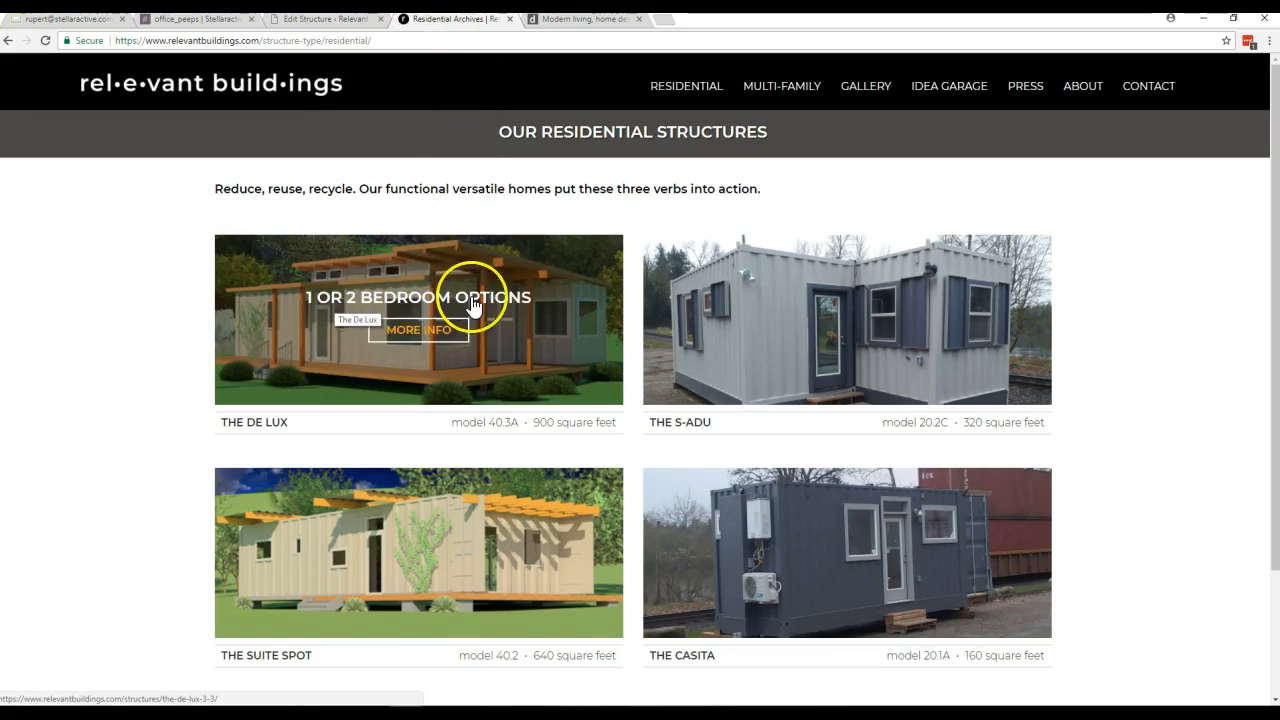
left_click(323, 20)
left_click(442, 19)
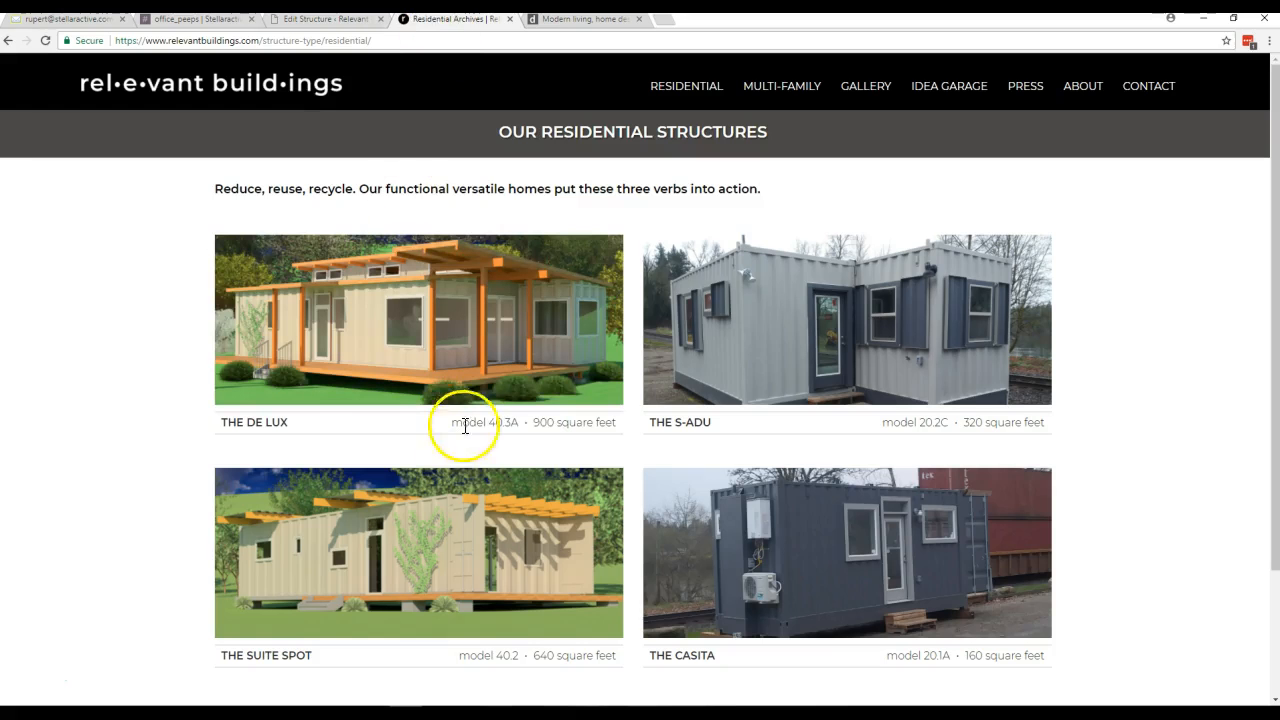
left_click_drag(613, 422, 221, 421)
left_click(323, 20)
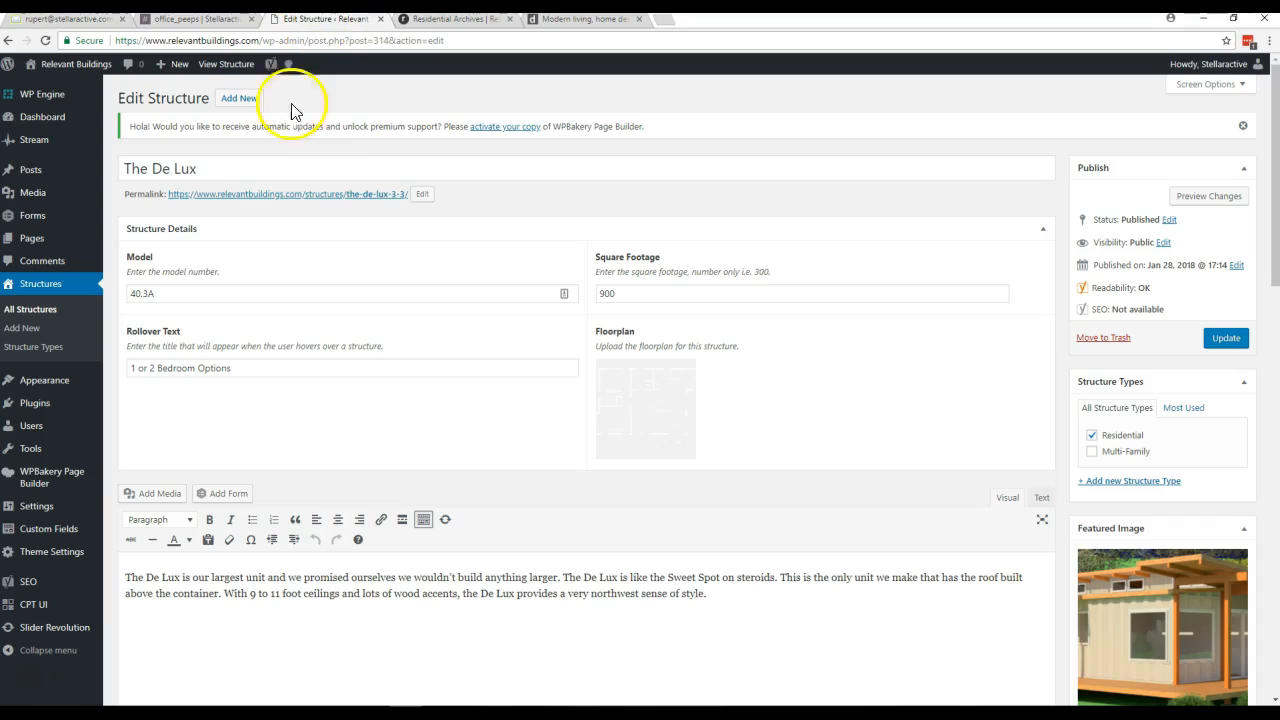
- Review The De Lux's title, model, rollover text, square footage and description fields on its edit screen
left_click_drag(223, 161, 121, 165)
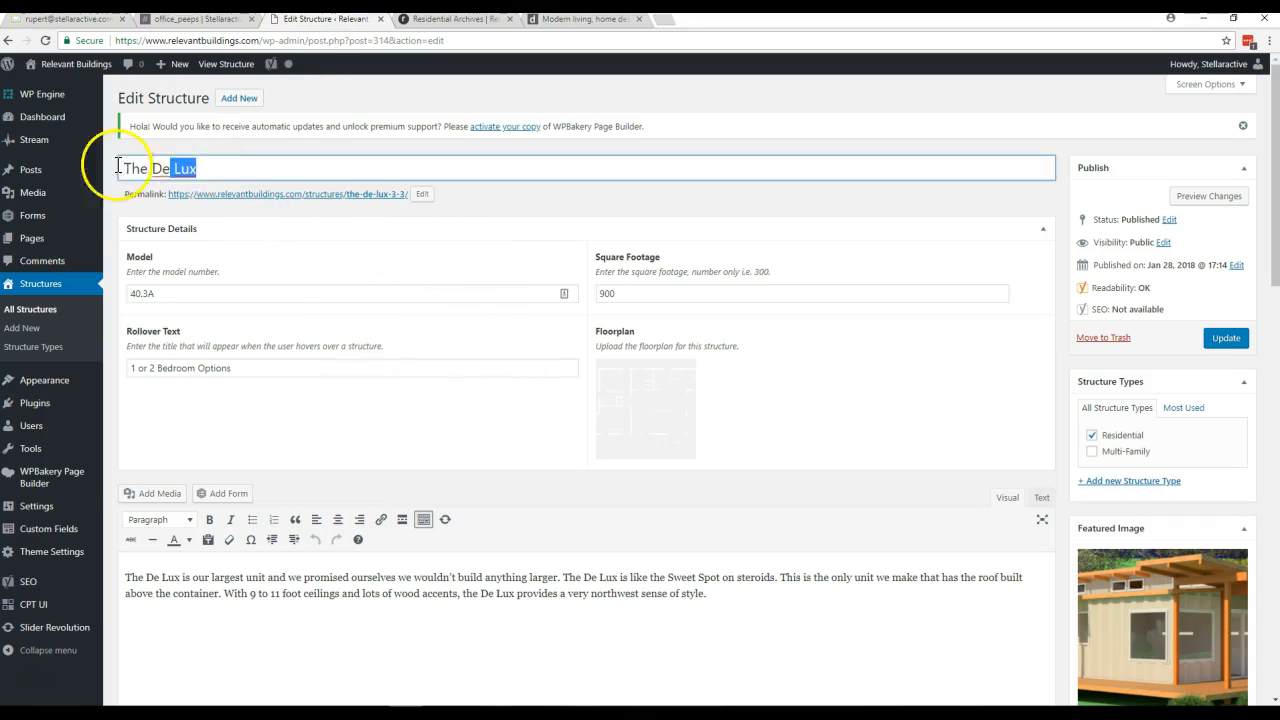
left_click(191, 292)
left_click(200, 168)
left_click_drag(250, 369, 178, 372)
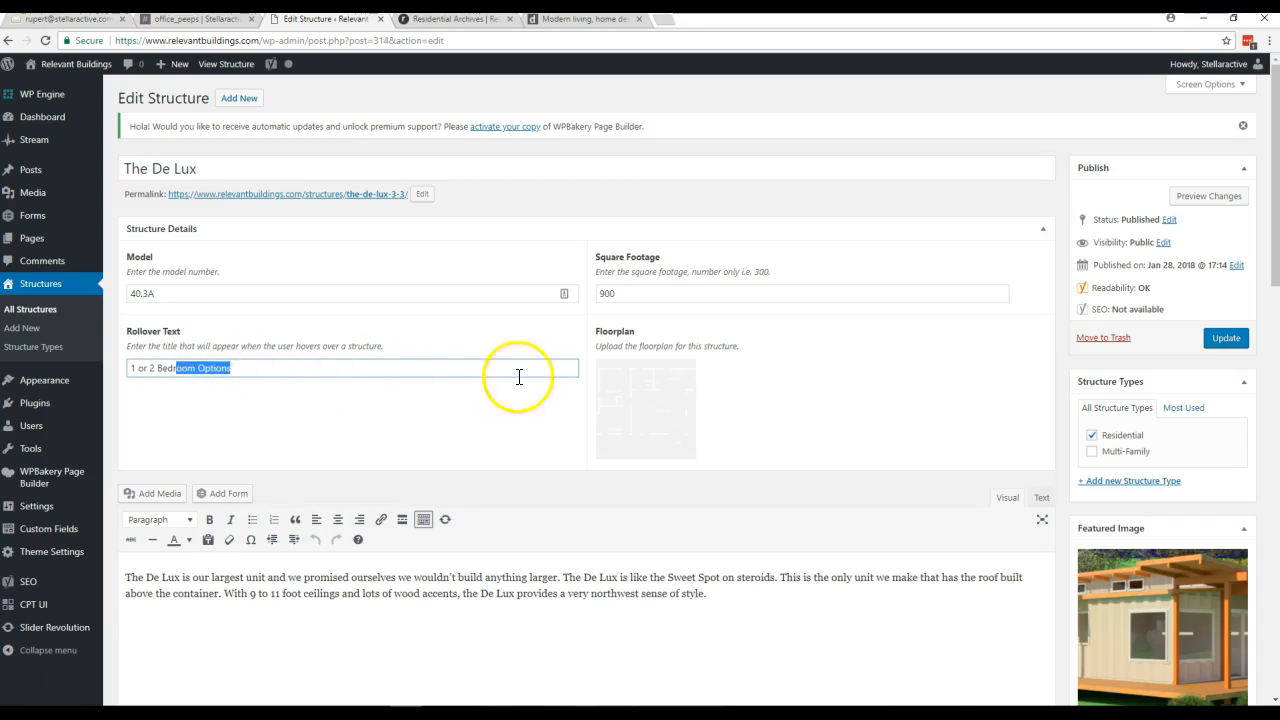
left_click_drag(643, 292, 588, 300)
scroll(700, 510, "down", 1)
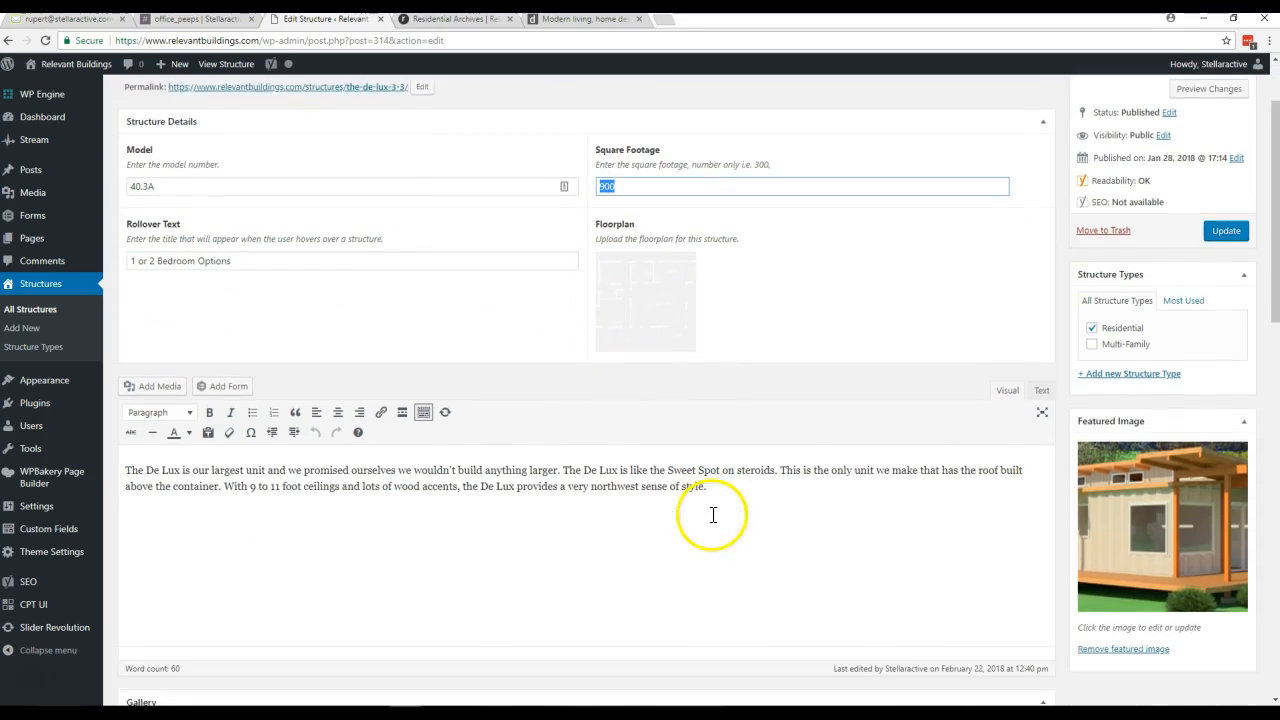
scroll(694, 501, "down", 2)
scroll(691, 485, "up", 2)
- Open The De Lux's detail page on the live site and examine its description and floorplan
left_click(440, 18)
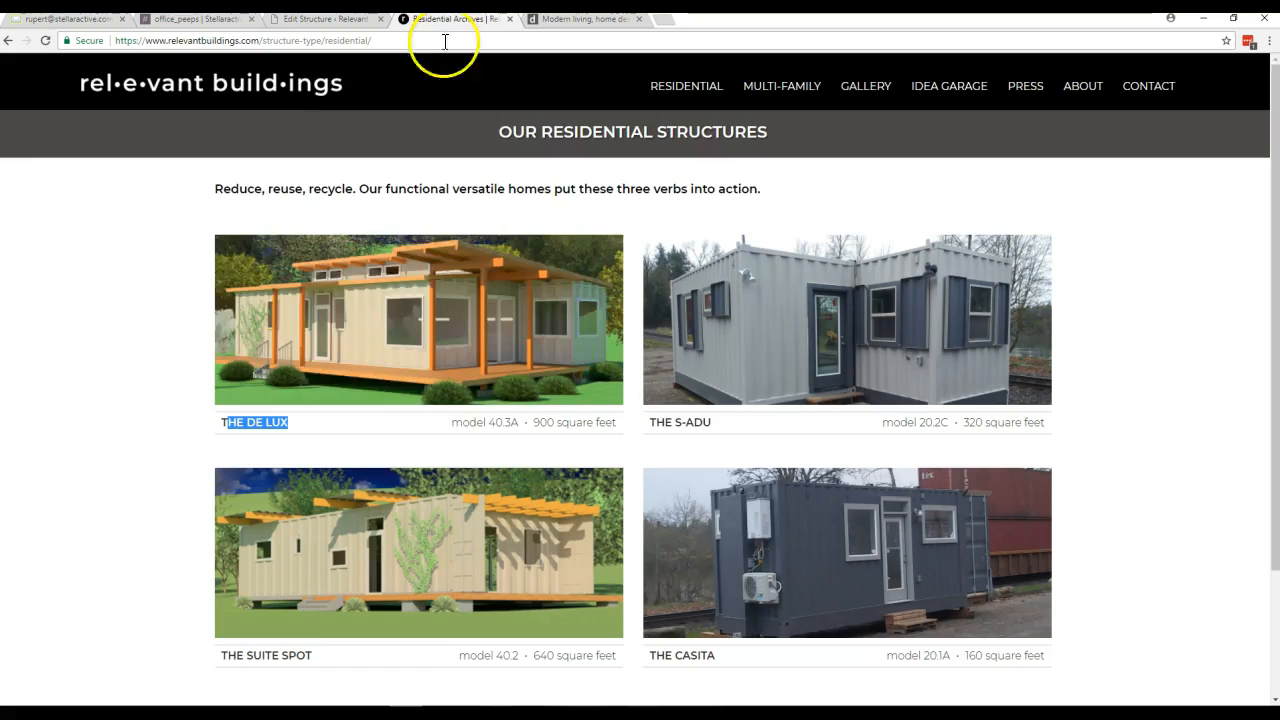
scroll(523, 408, "down", 2)
left_click(415, 221)
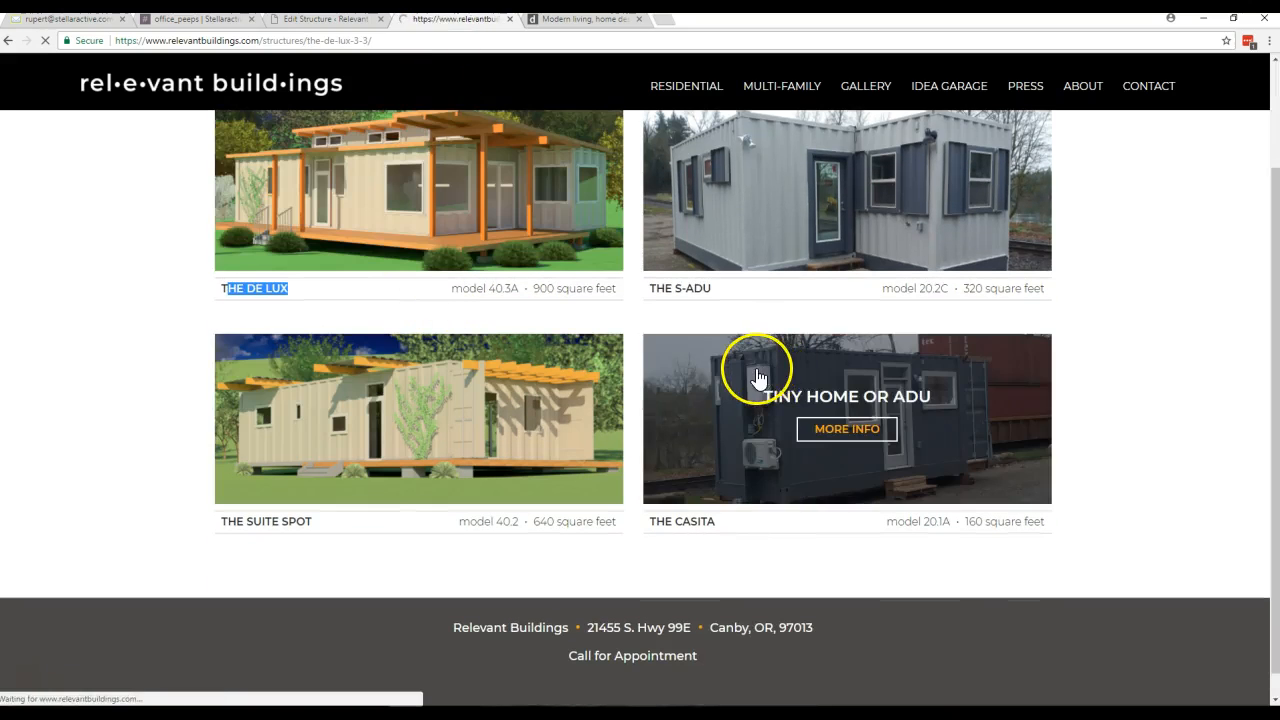
scroll(741, 395, "down", 2)
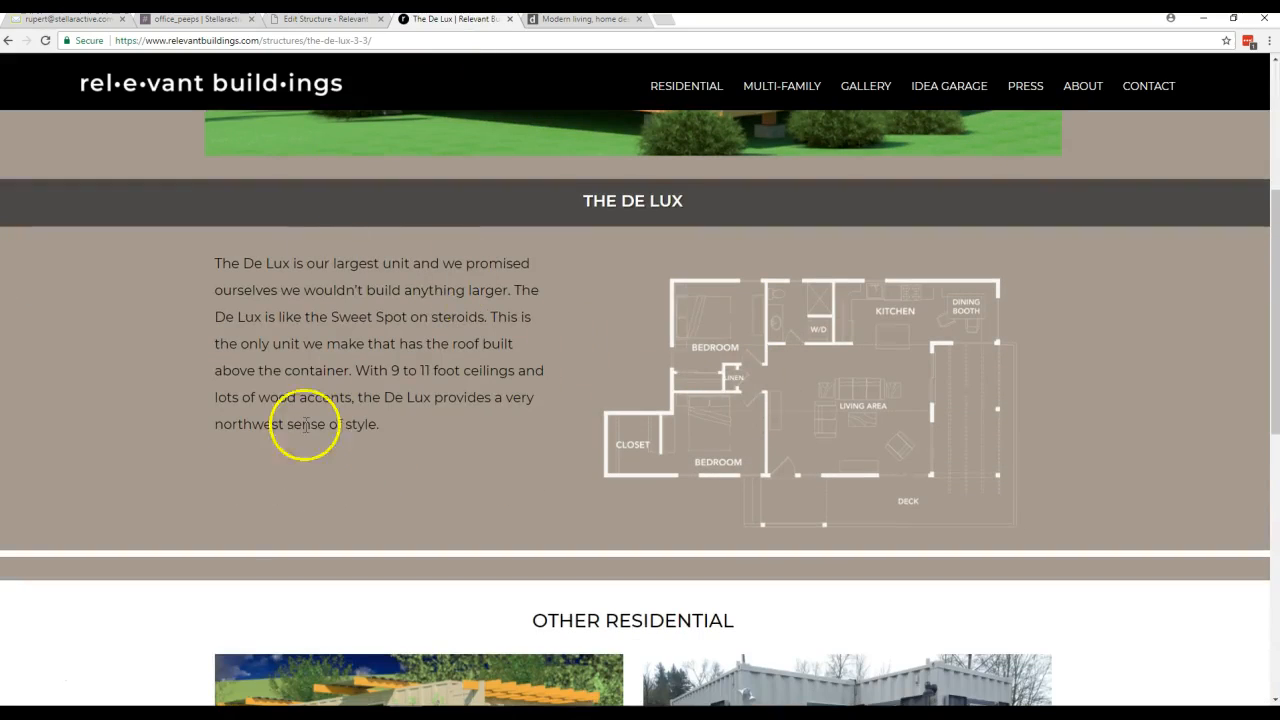
- Find The De Lux's prefooter text and background image on its edit screen and locate that section on its live page
left_click(318, 19)
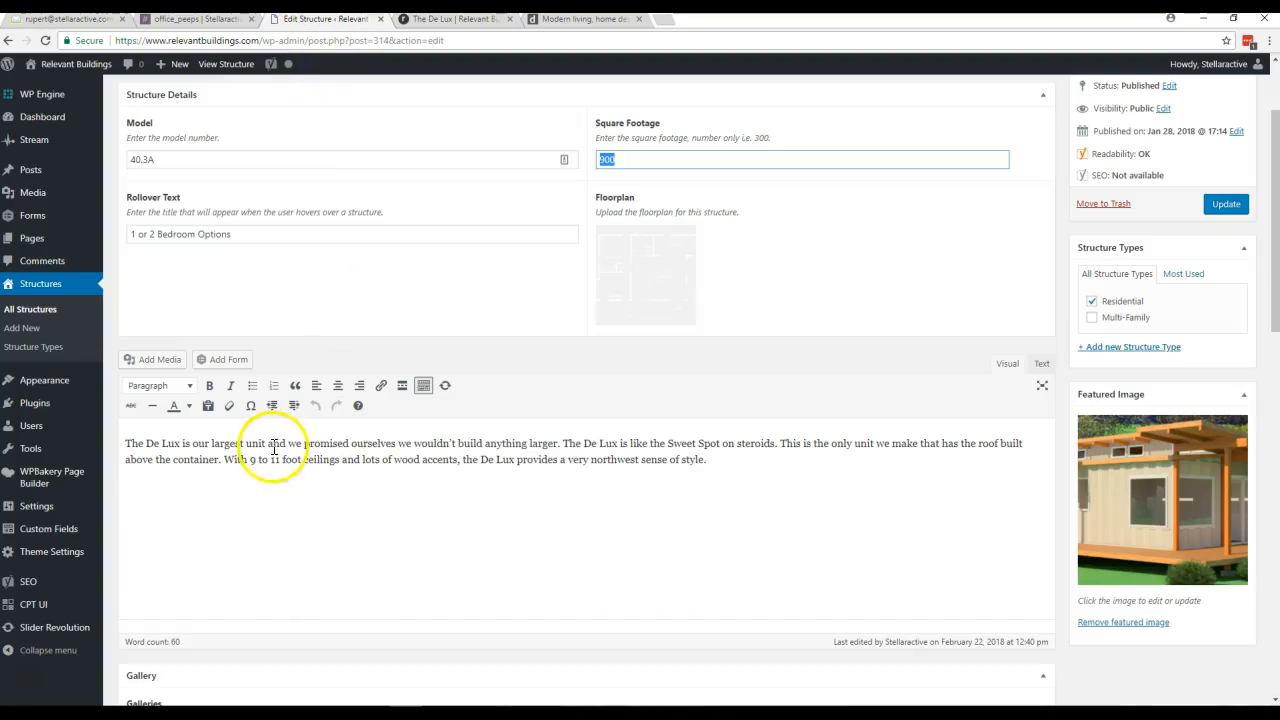
scroll(342, 472, "down", 4)
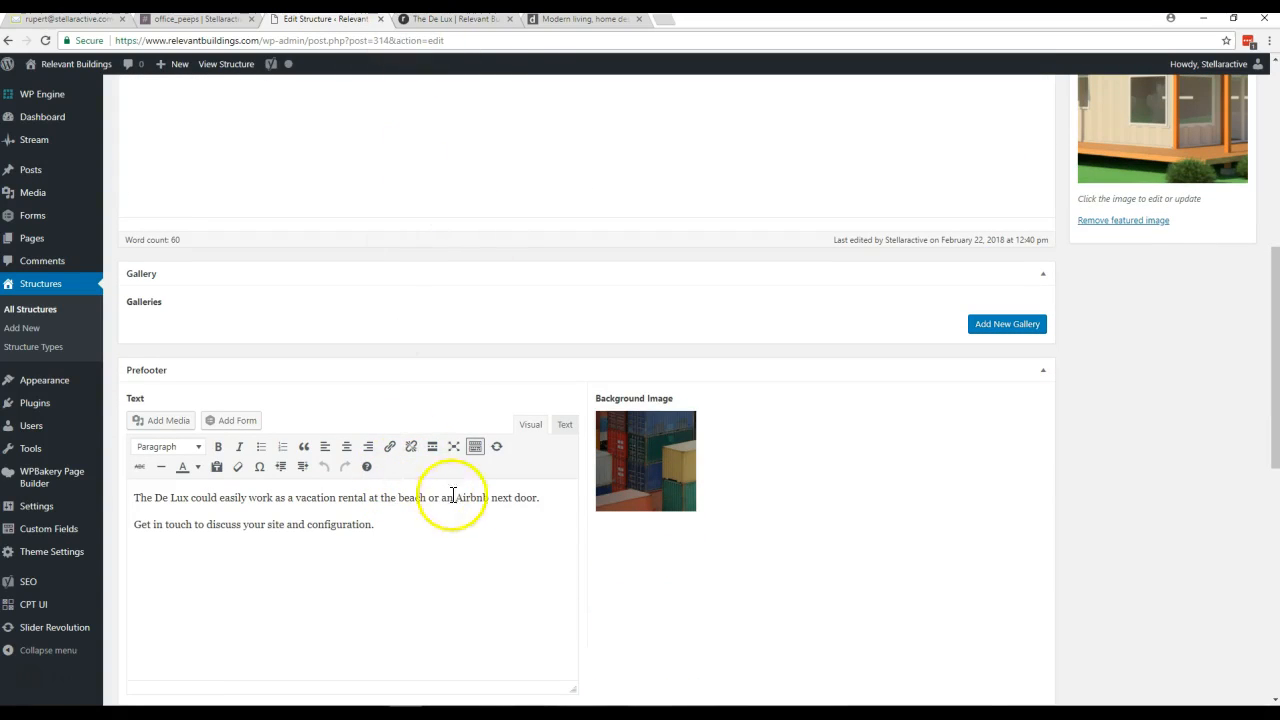
double_click(371, 525)
left_click(457, 18)
scroll(610, 360, "down", 4)
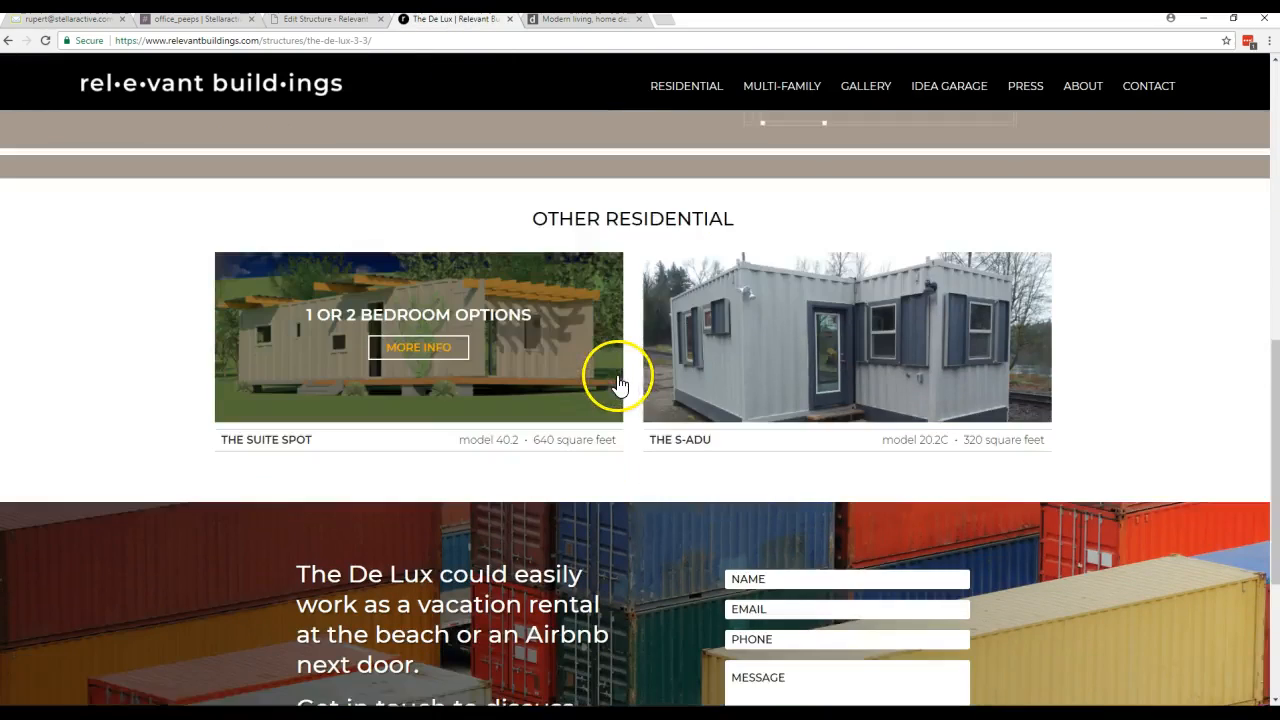
scroll(618, 383, "down", 3)
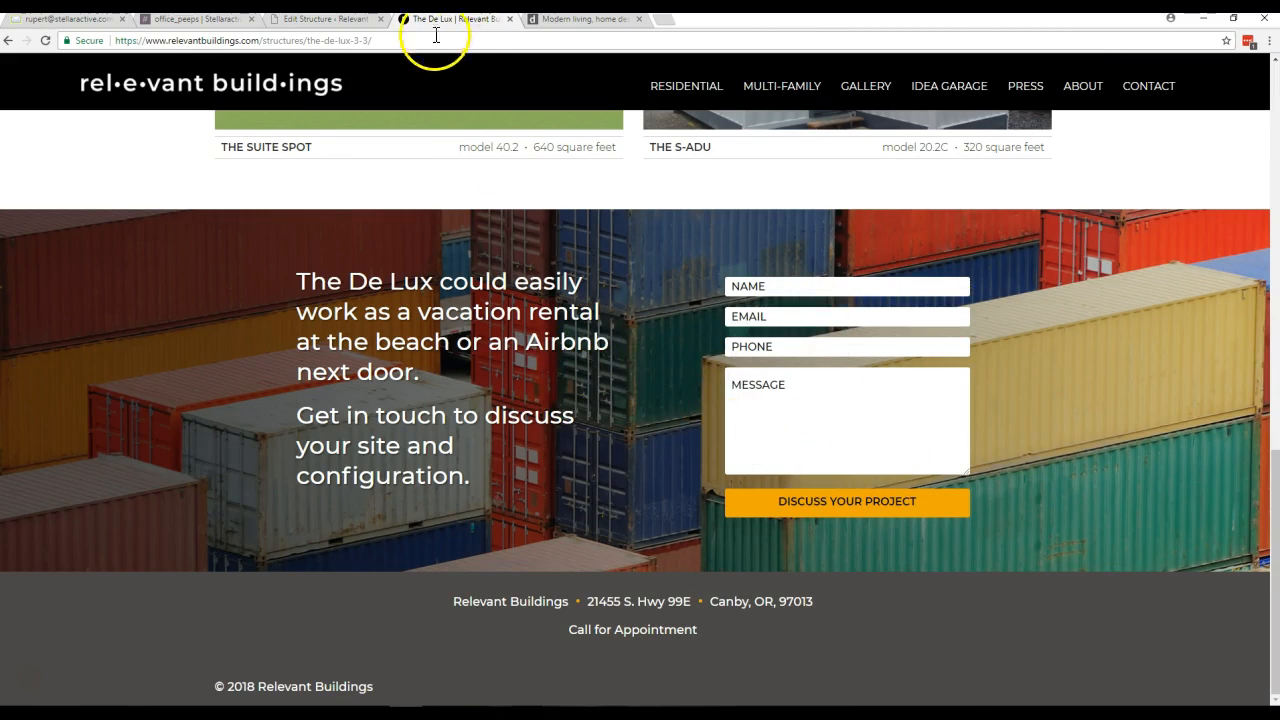
- Compare The De Lux's prefooter text field with the live contact section, and close the unneeded "Modern living" browser tab
left_click(325, 19)
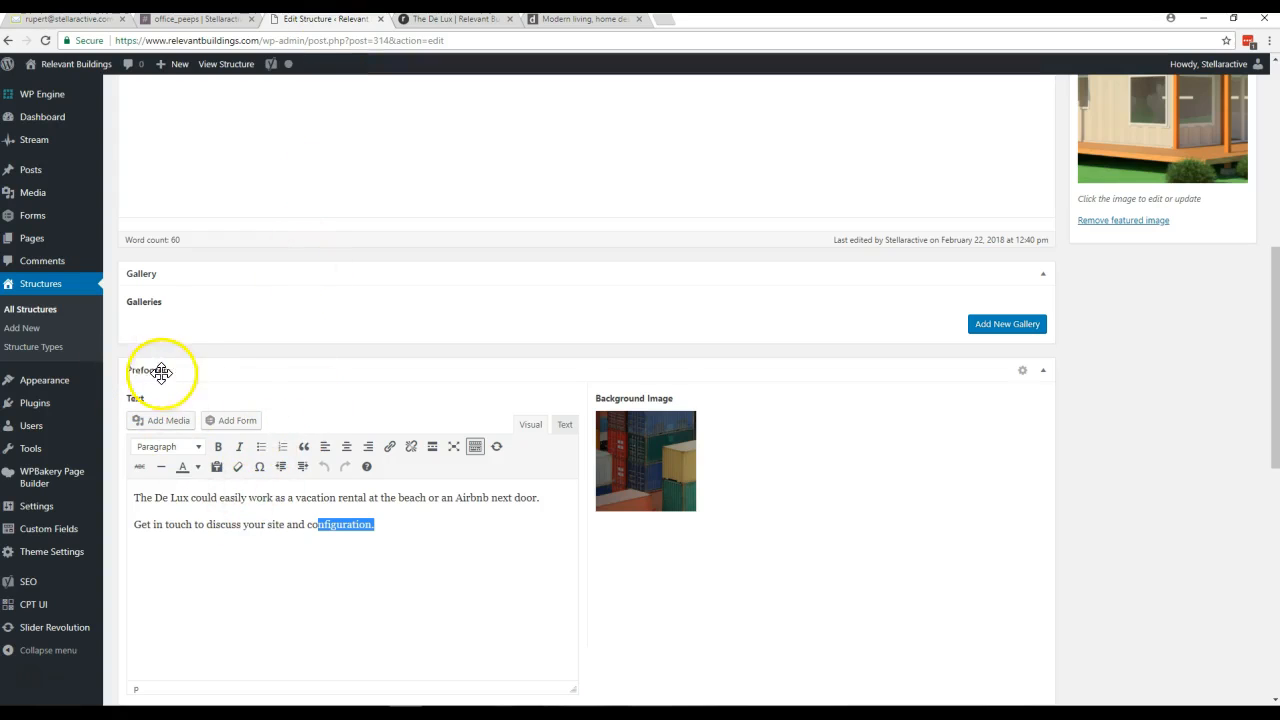
left_click_drag(385, 530, 232, 517)
left_click(402, 515)
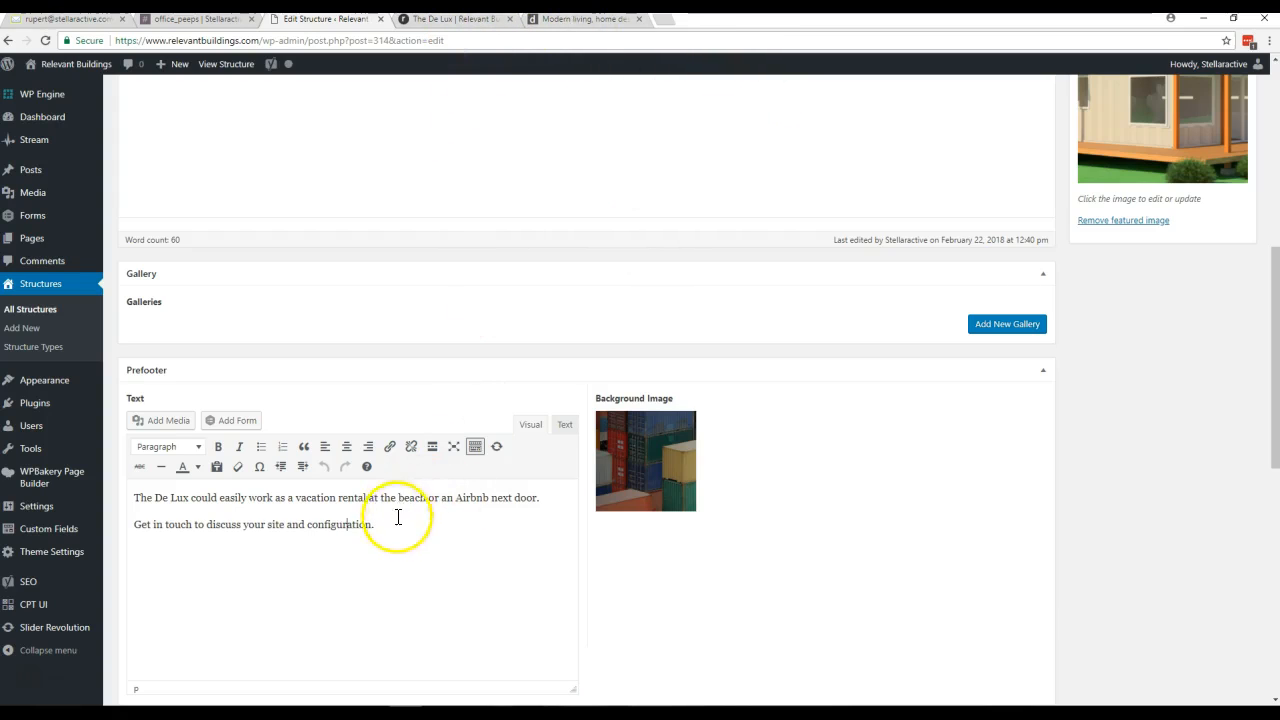
left_click(461, 21)
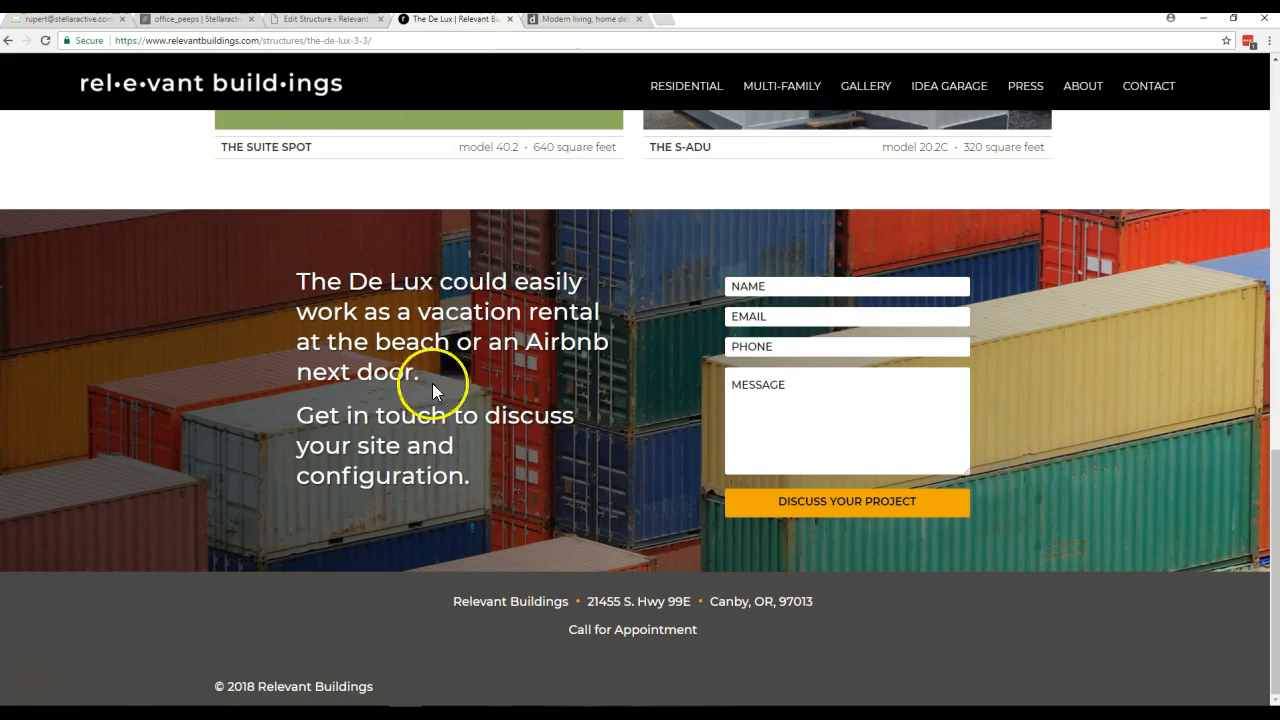
left_click(639, 19)
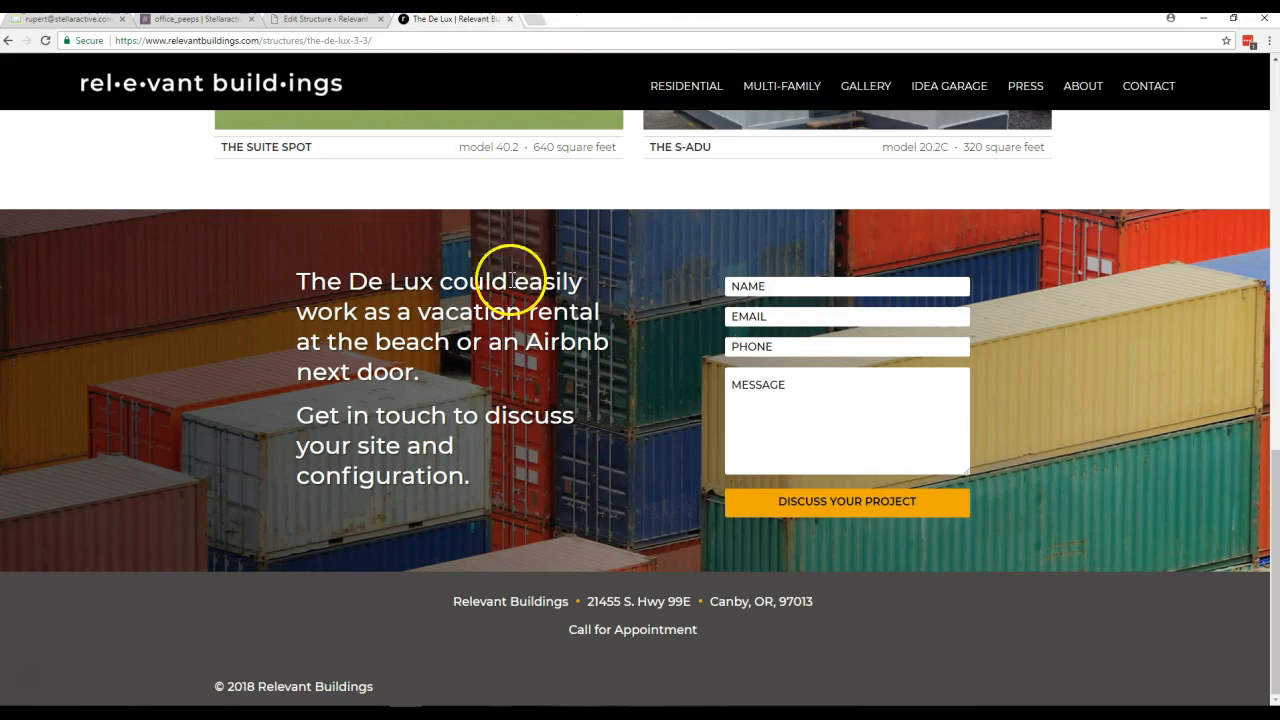
left_click(325, 21)
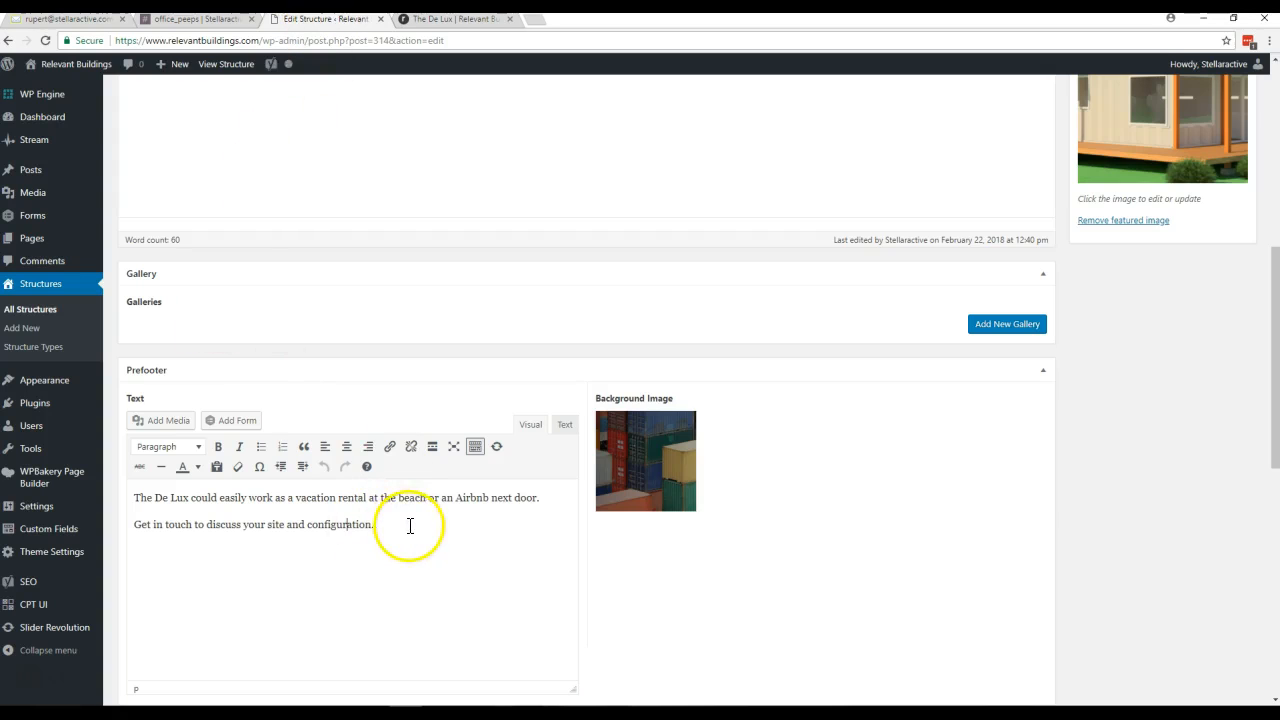
- Review The De Lux's featured image and structure details on its edit screen
scroll(424, 555, "up", 2)
scroll(421, 566, "up", 2)
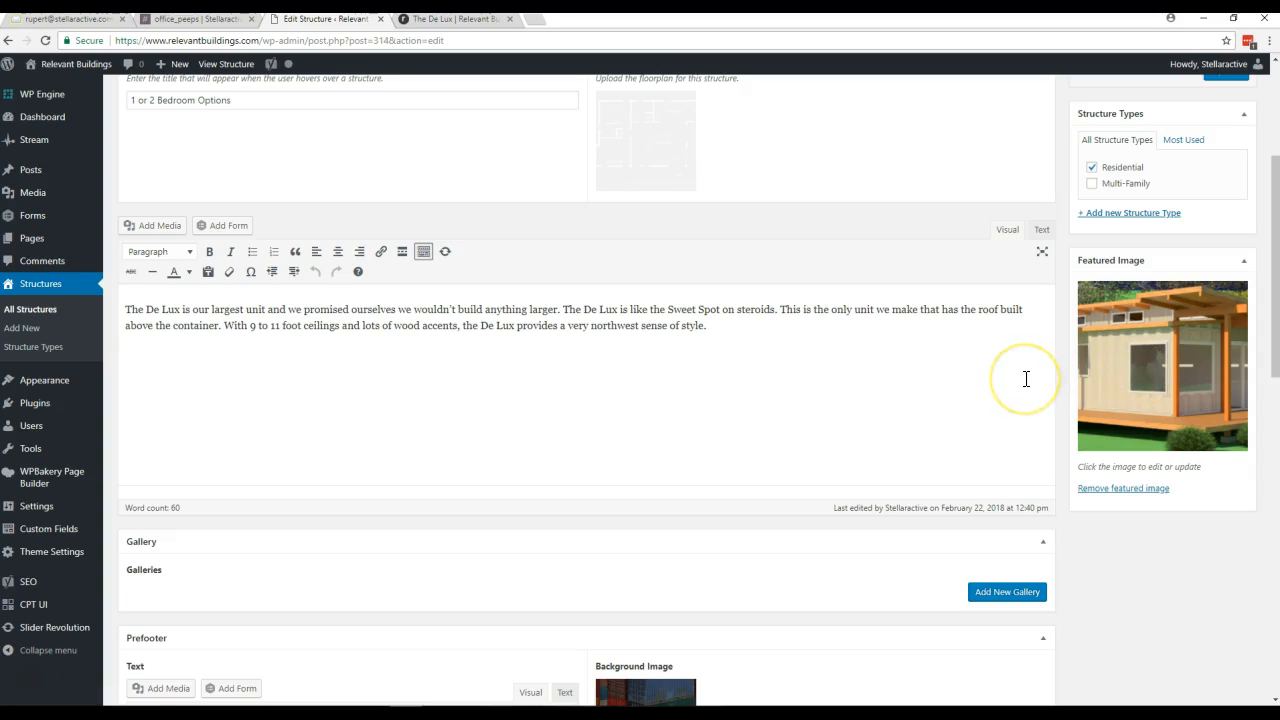
scroll(1026, 379, "up", 1)
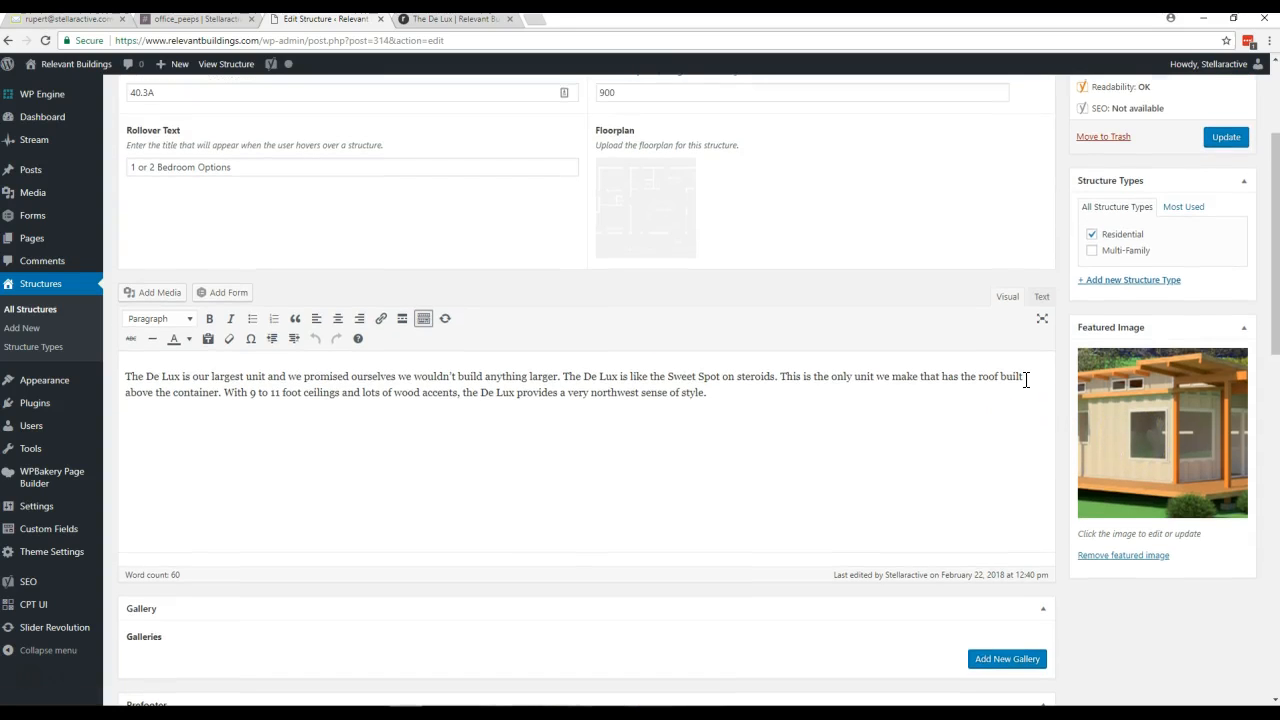
scroll(1026, 379, "up", 2)
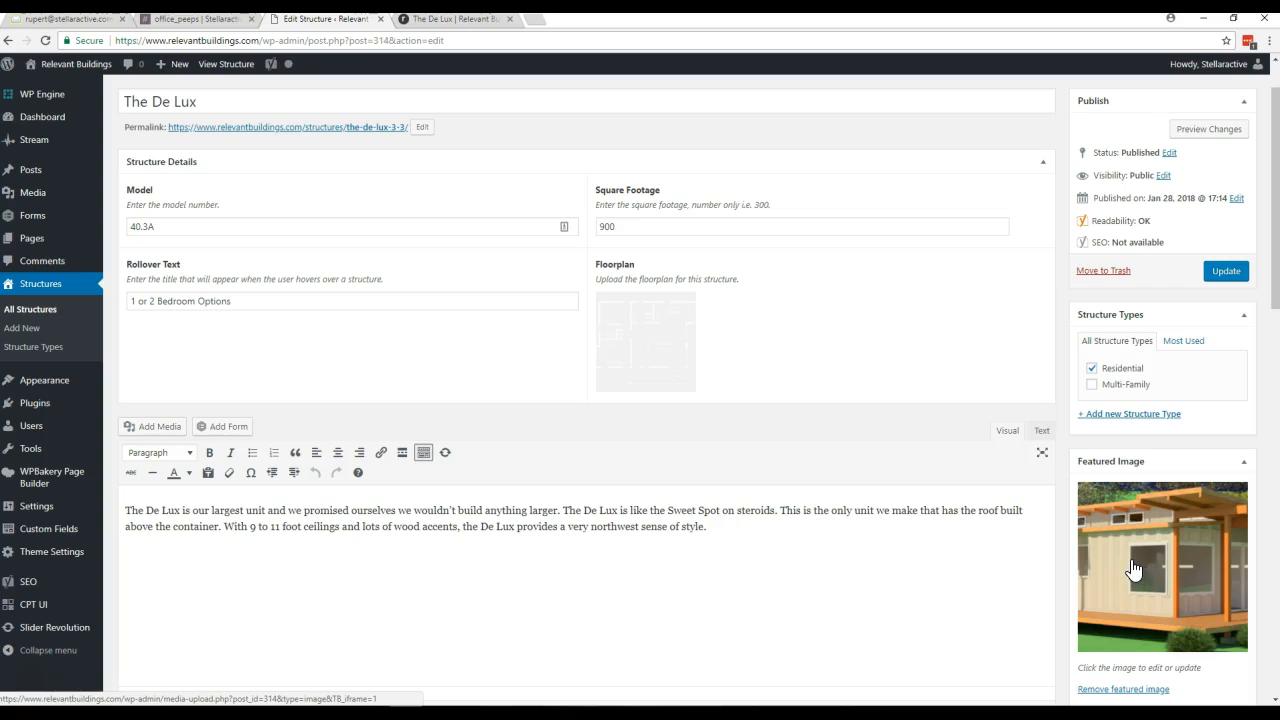
scroll(1133, 569, "down", 2)
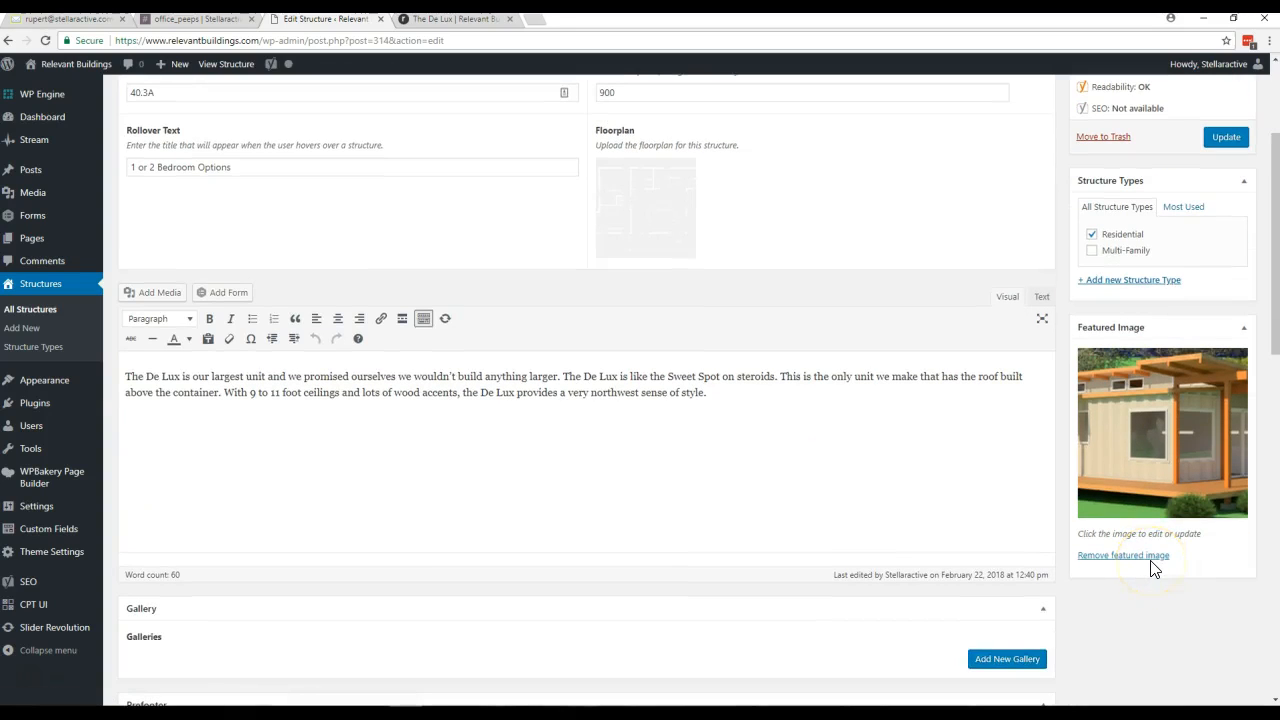
scroll(1130, 555, "up", 3)
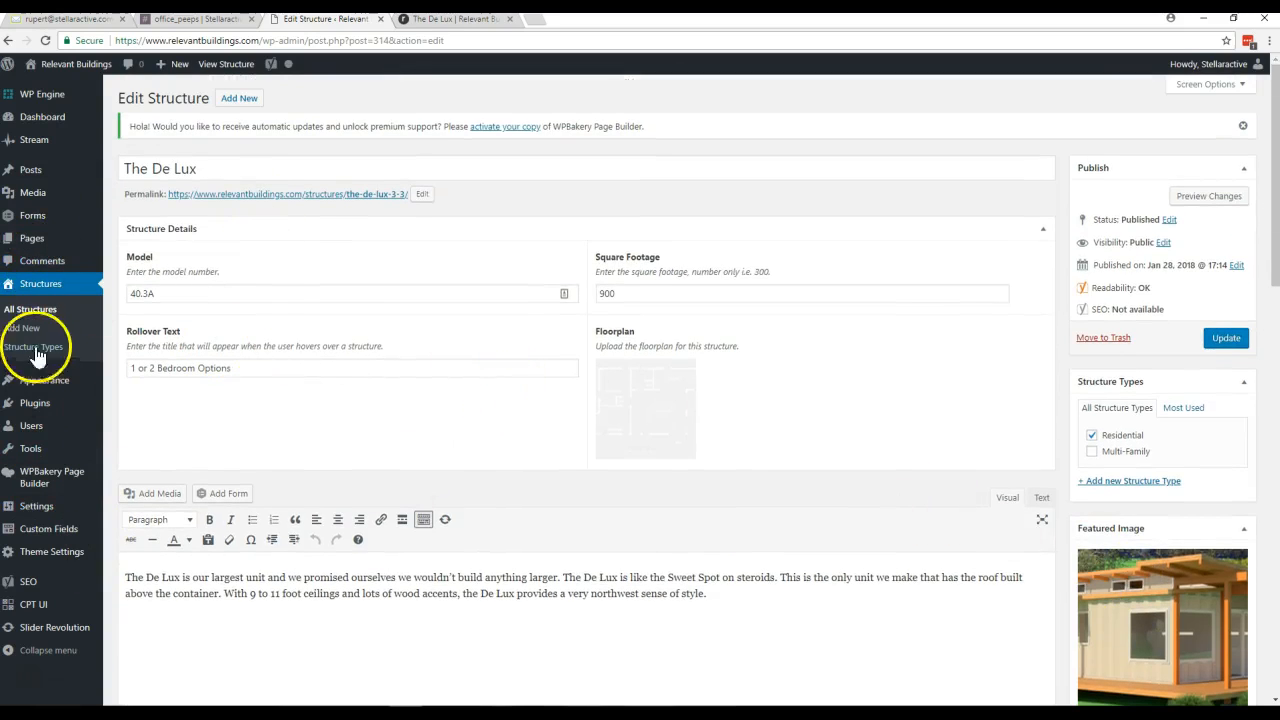
- Examine the main image, description and floorplan on The De Lux's live page
left_click(460, 22)
scroll(544, 325, "up", 12)
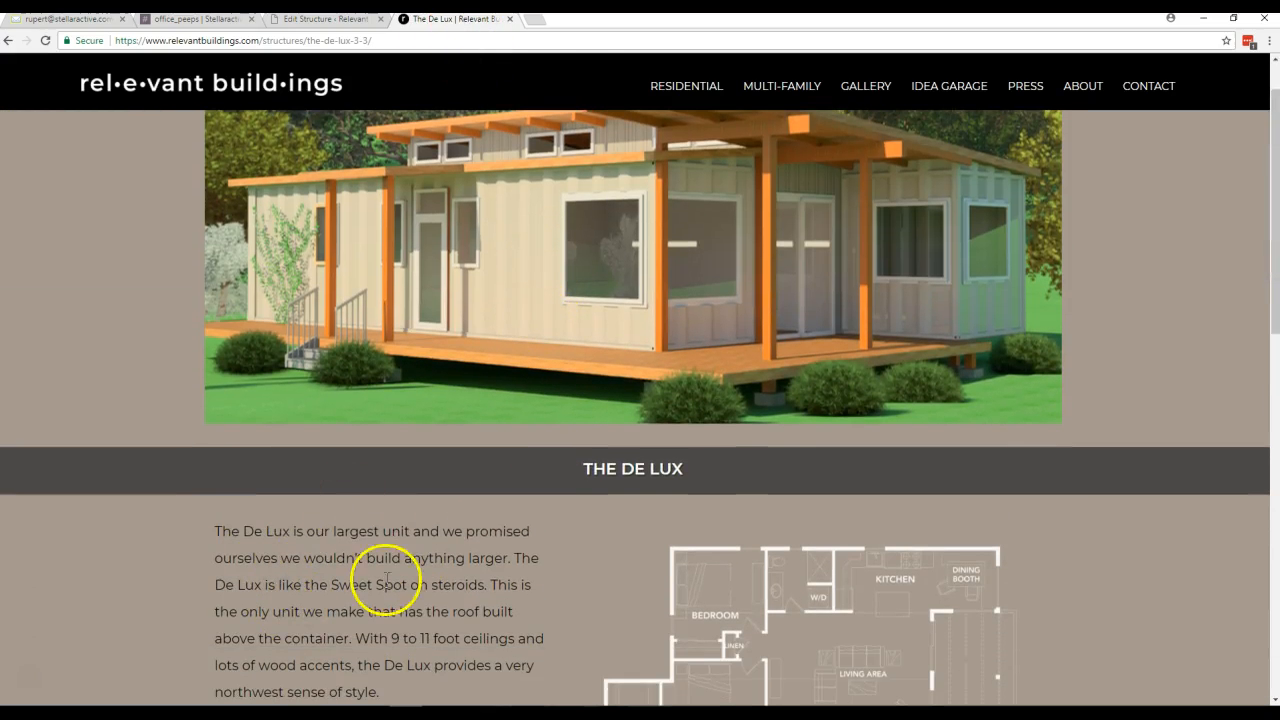
scroll(520, 358, "up", 1)
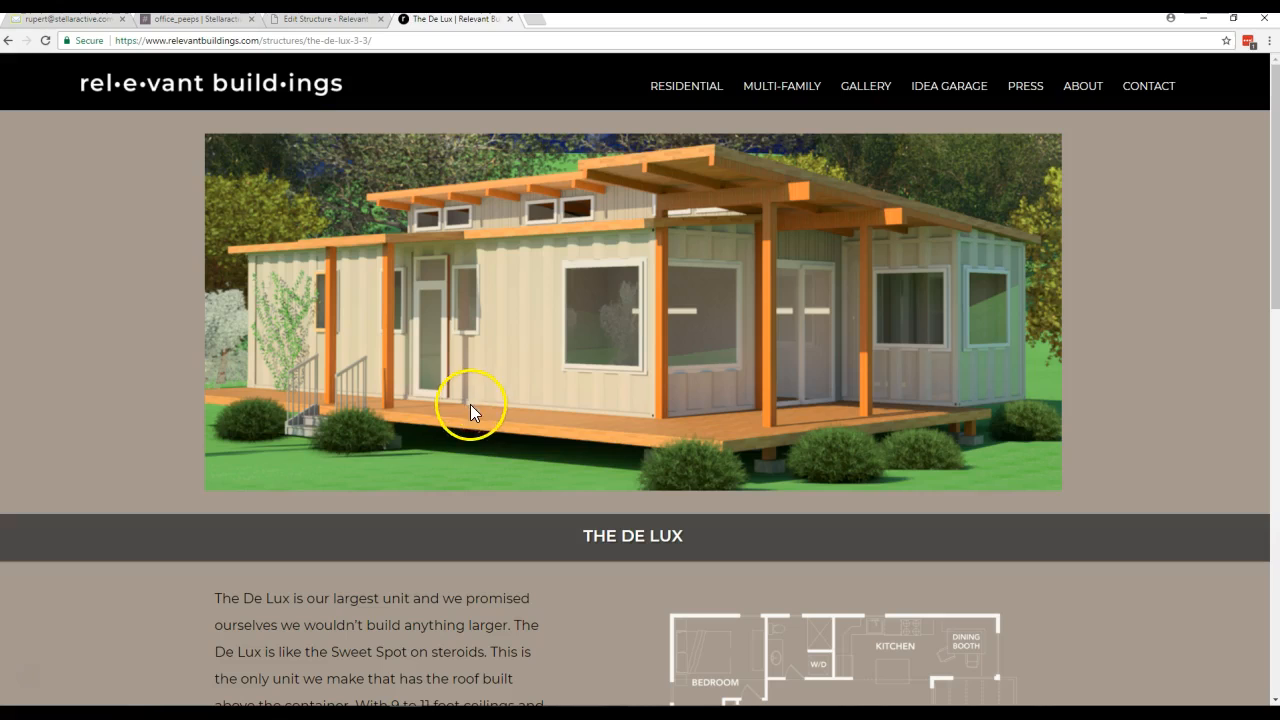
scroll(465, 420, "down", 5)
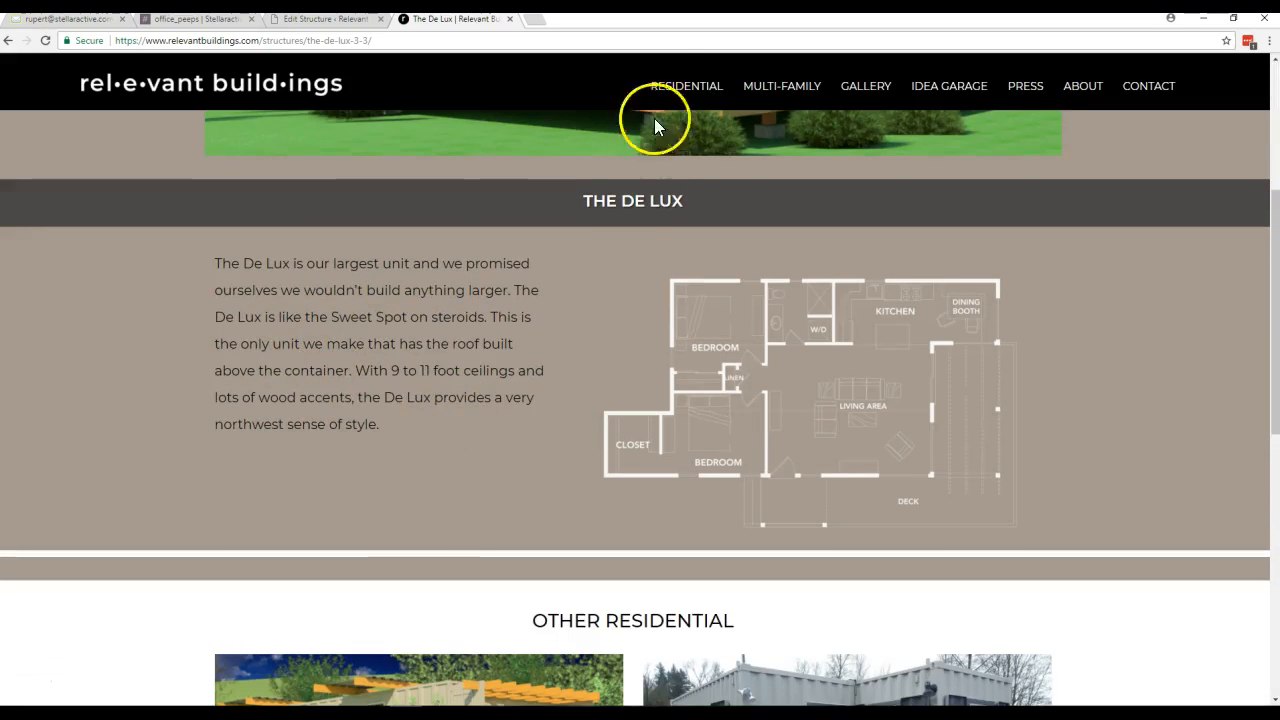
- Reopen The De Lux from the live Residential listing and examine its layout and the Other Residential section
left_click(680, 85)
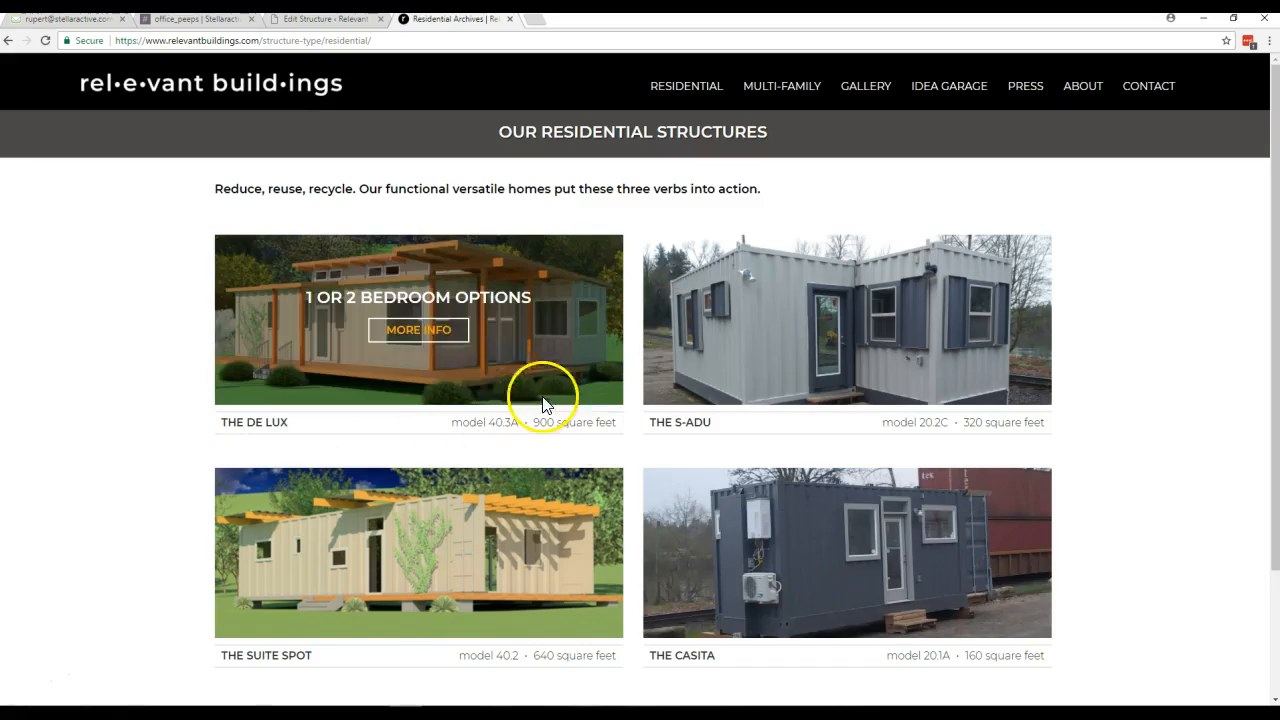
left_click(434, 333)
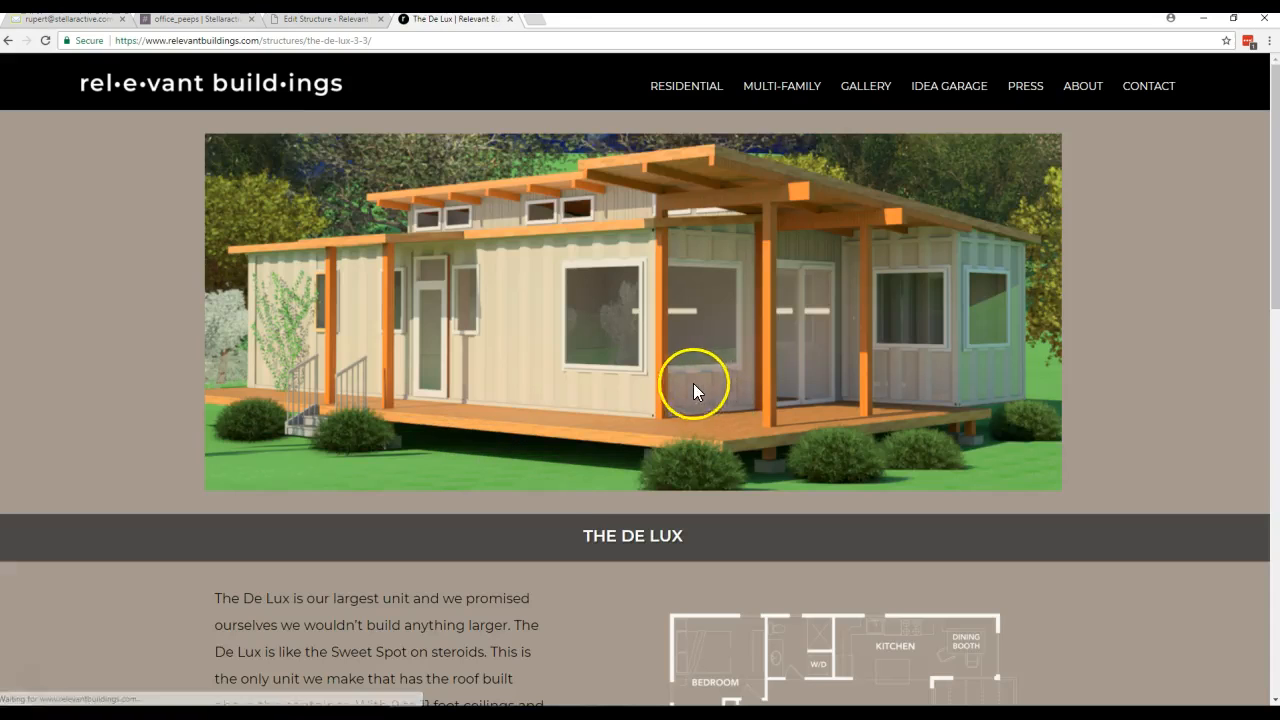
scroll(495, 257, "down", 1)
scroll(577, 375, "down", 5)
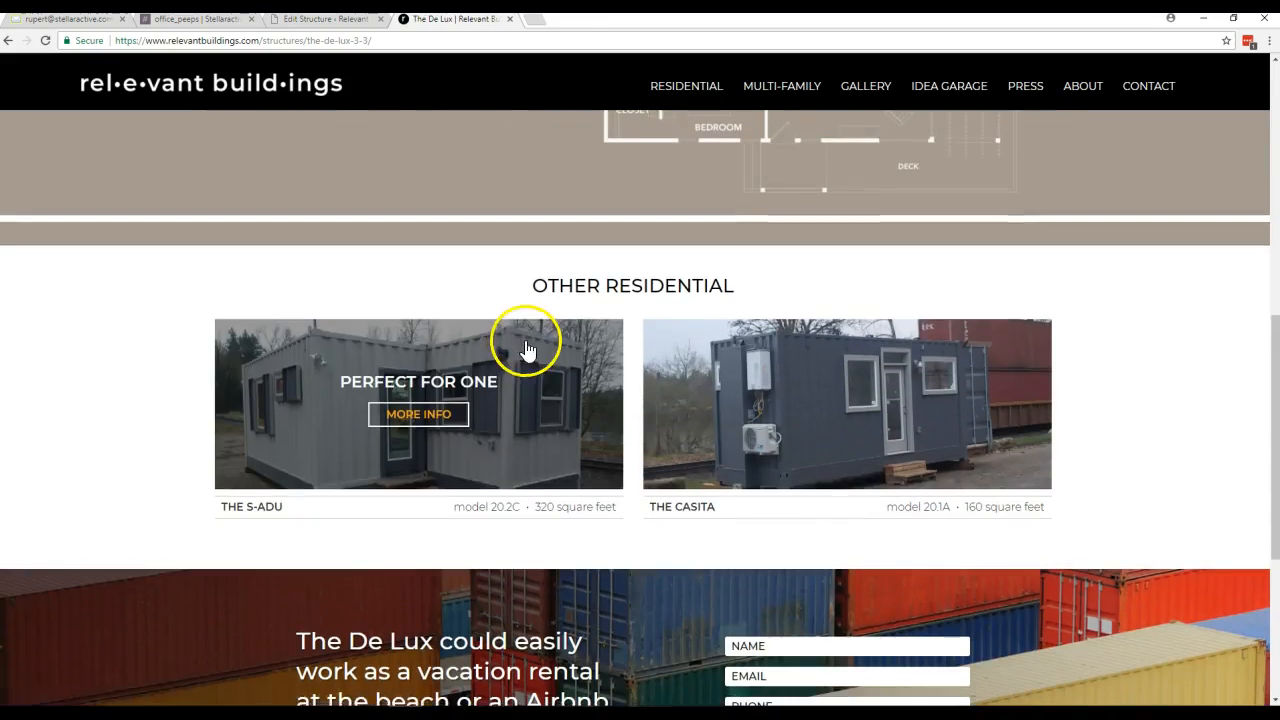
scroll(600, 372, "up", 5)
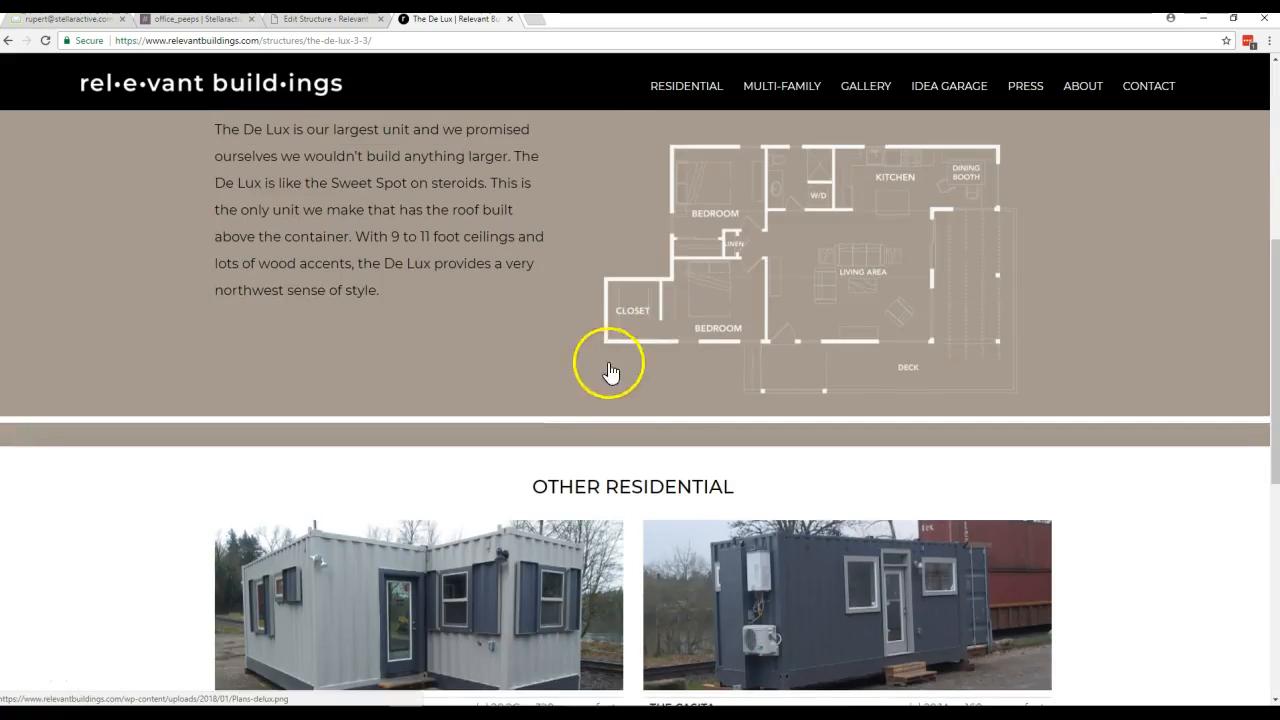
scroll(650, 385, "up", 2)
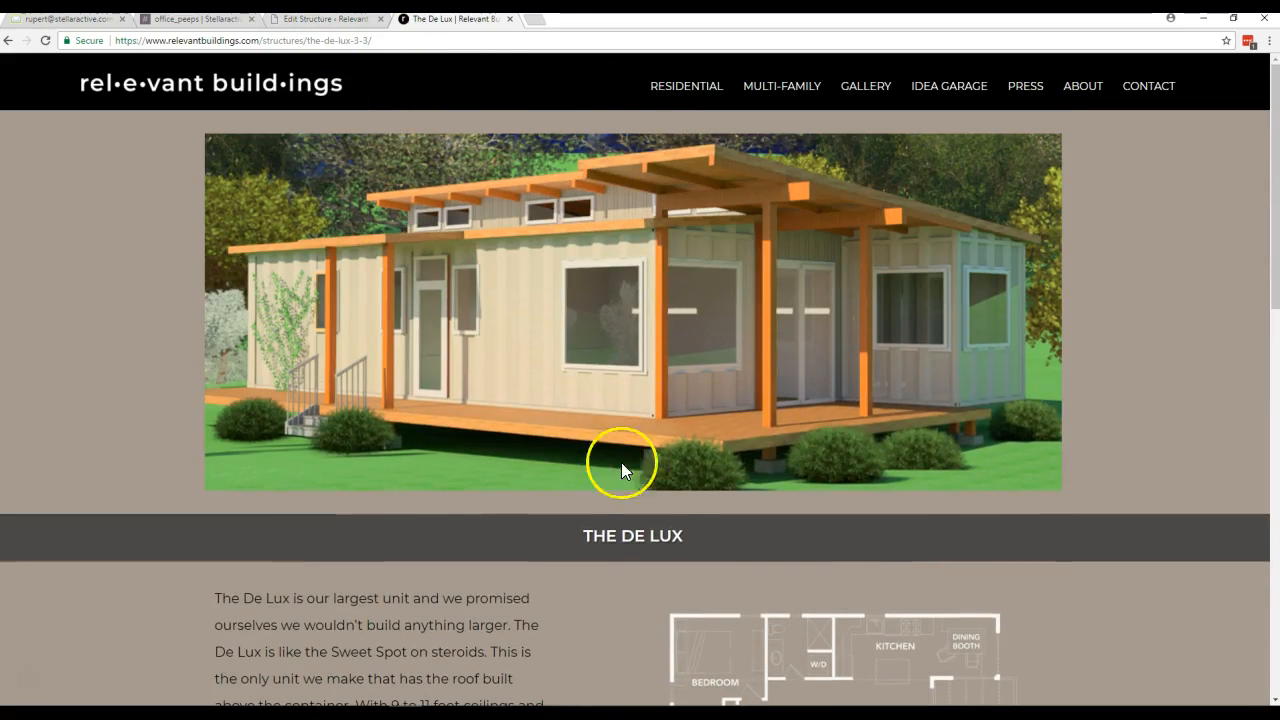
- Return to the WordPress admin, list all structures and open The De Lux's edit screen at its Gallery section
left_click(301, 24)
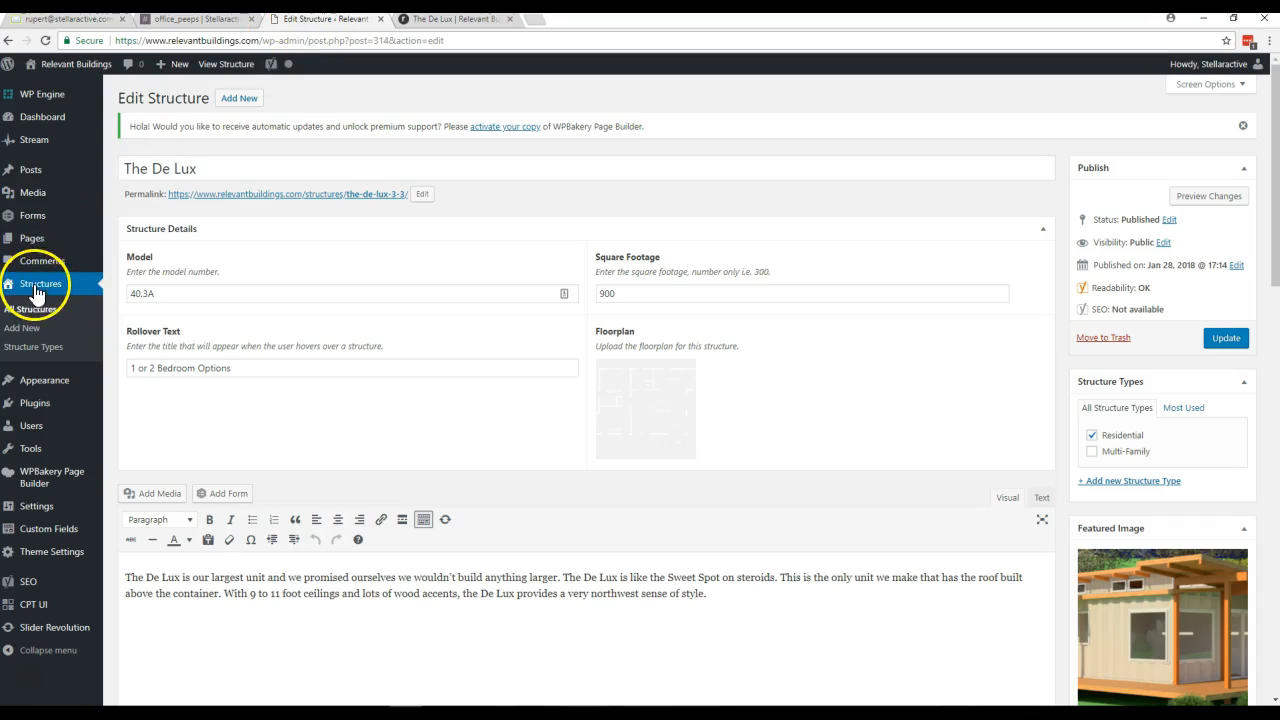
left_click(32, 286)
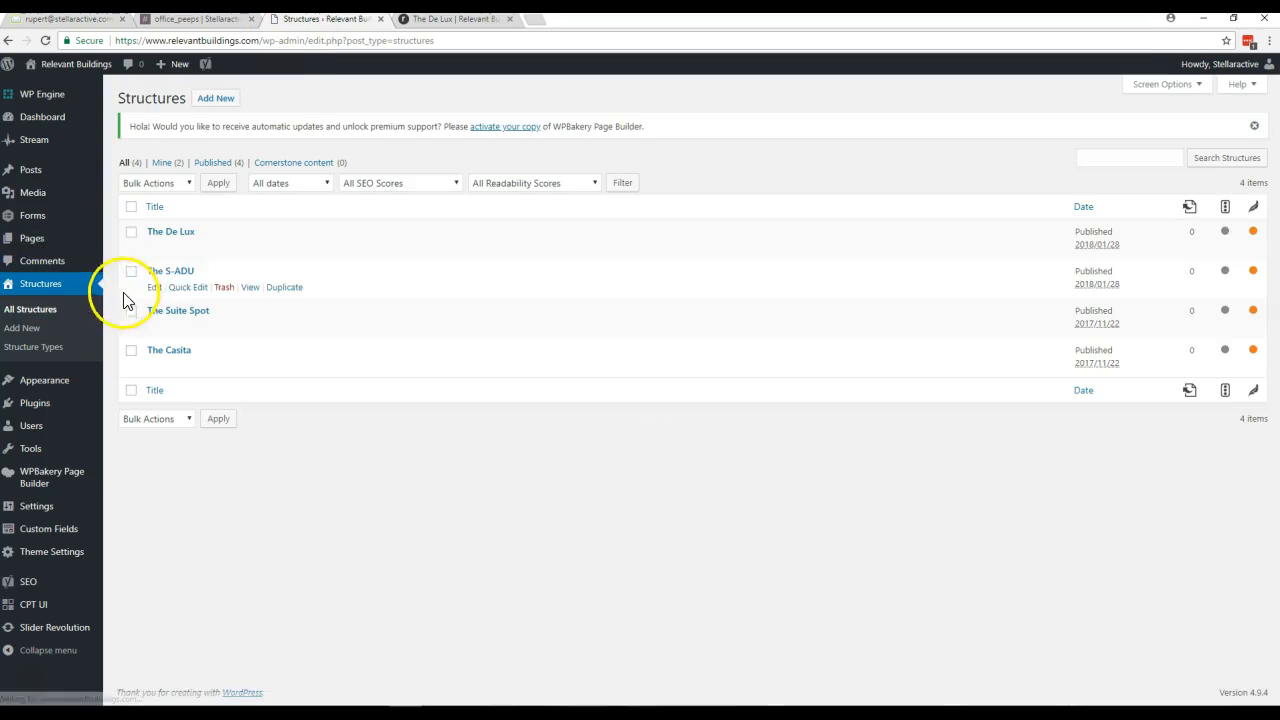
left_click(181, 233)
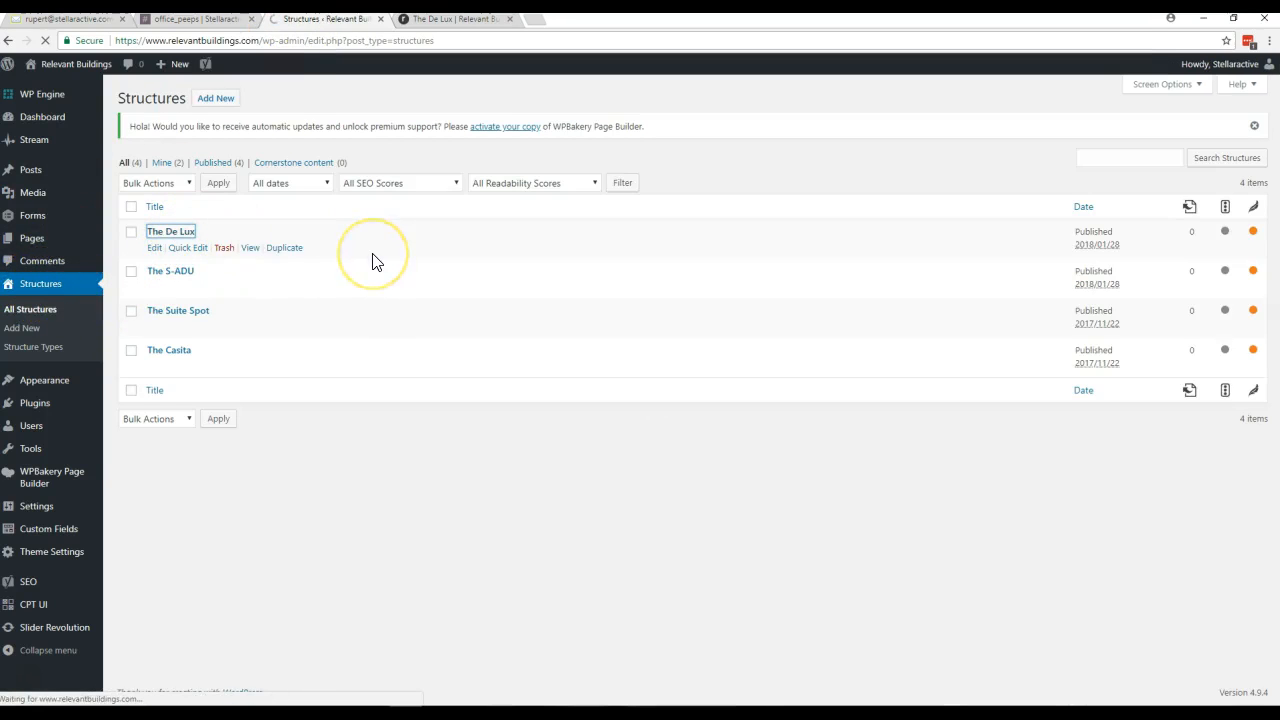
scroll(389, 270, "down", 2)
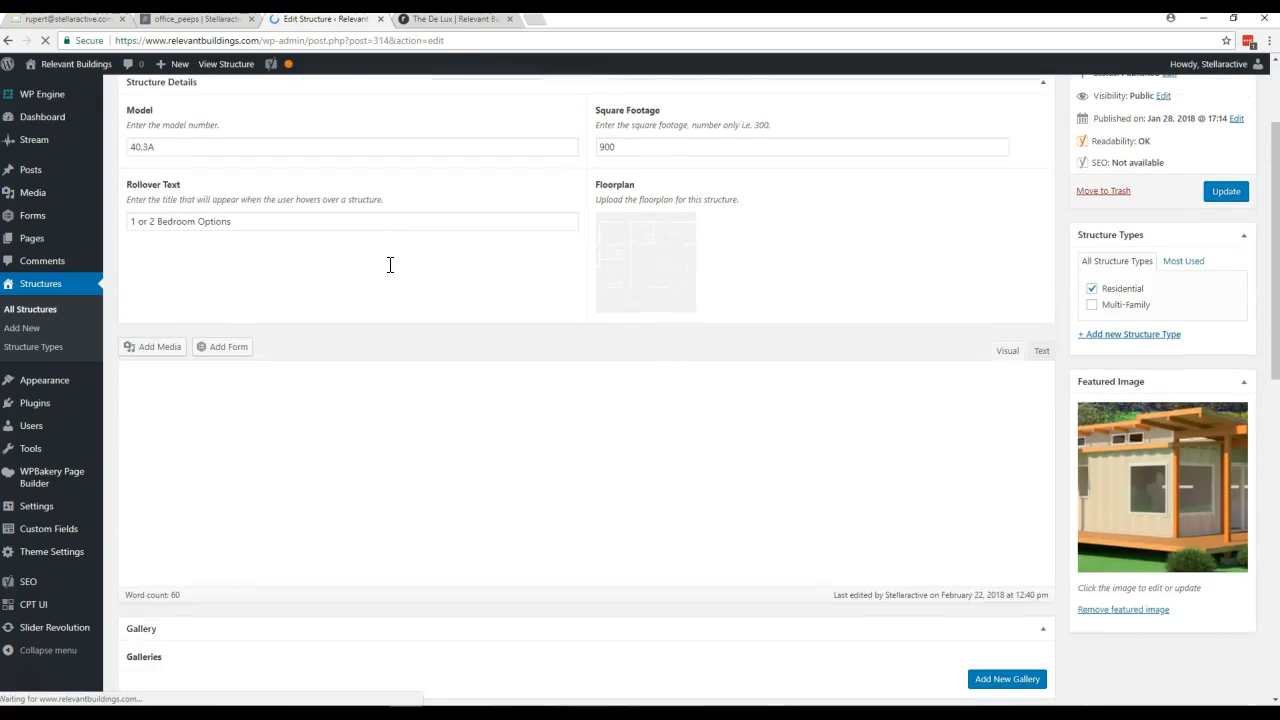
scroll(389, 270, "down", 5)
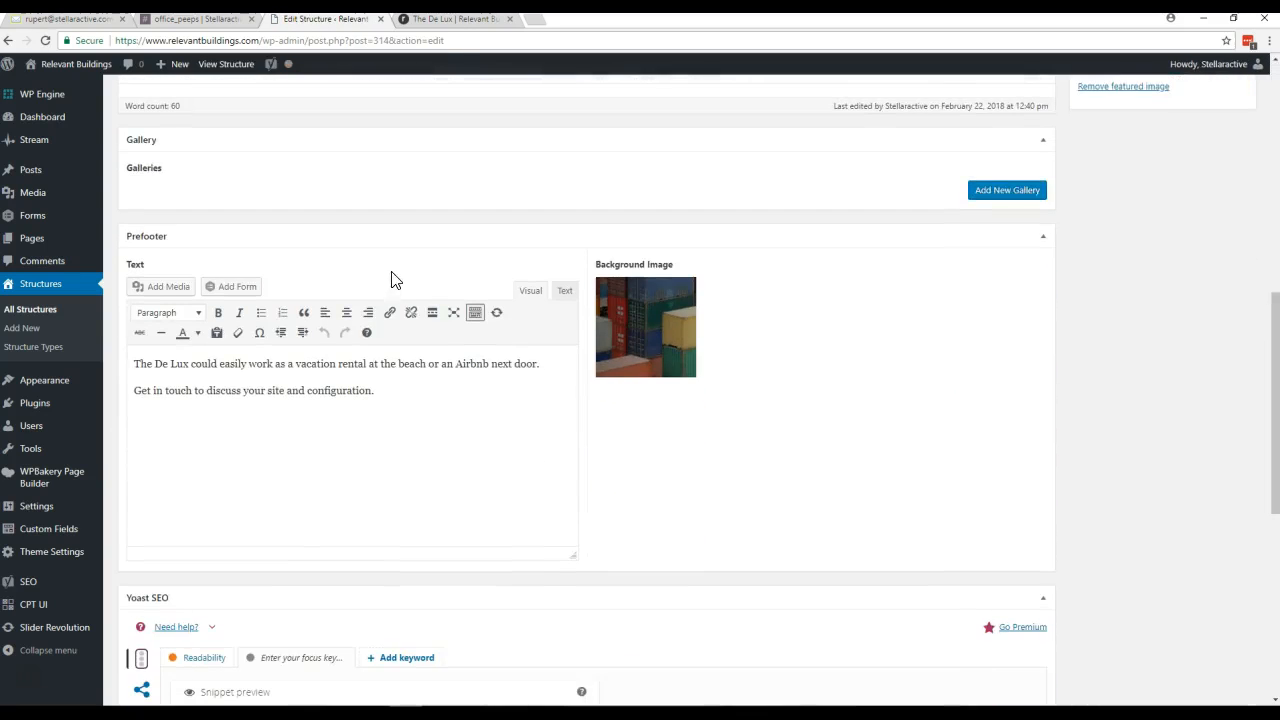
scroll(391, 280, "up", 1)
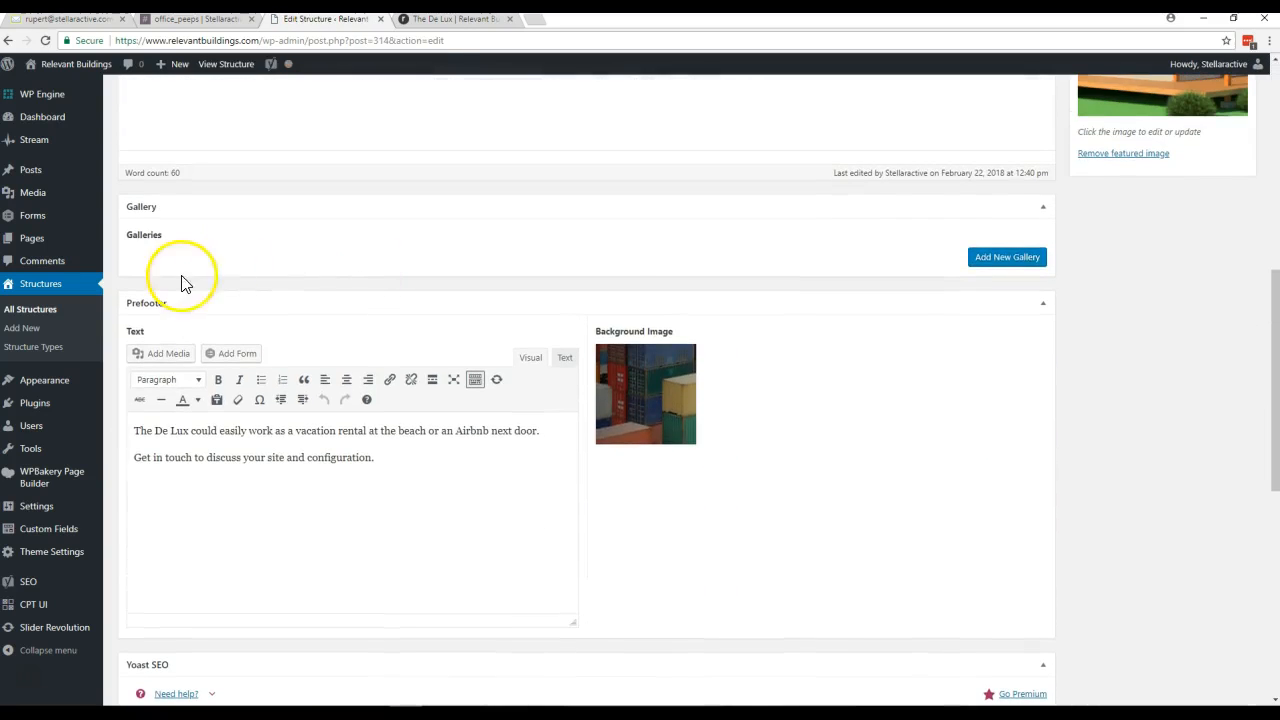
- Add a new gallery to The De Lux and browse the media library for images to put in it
left_click(976, 261)
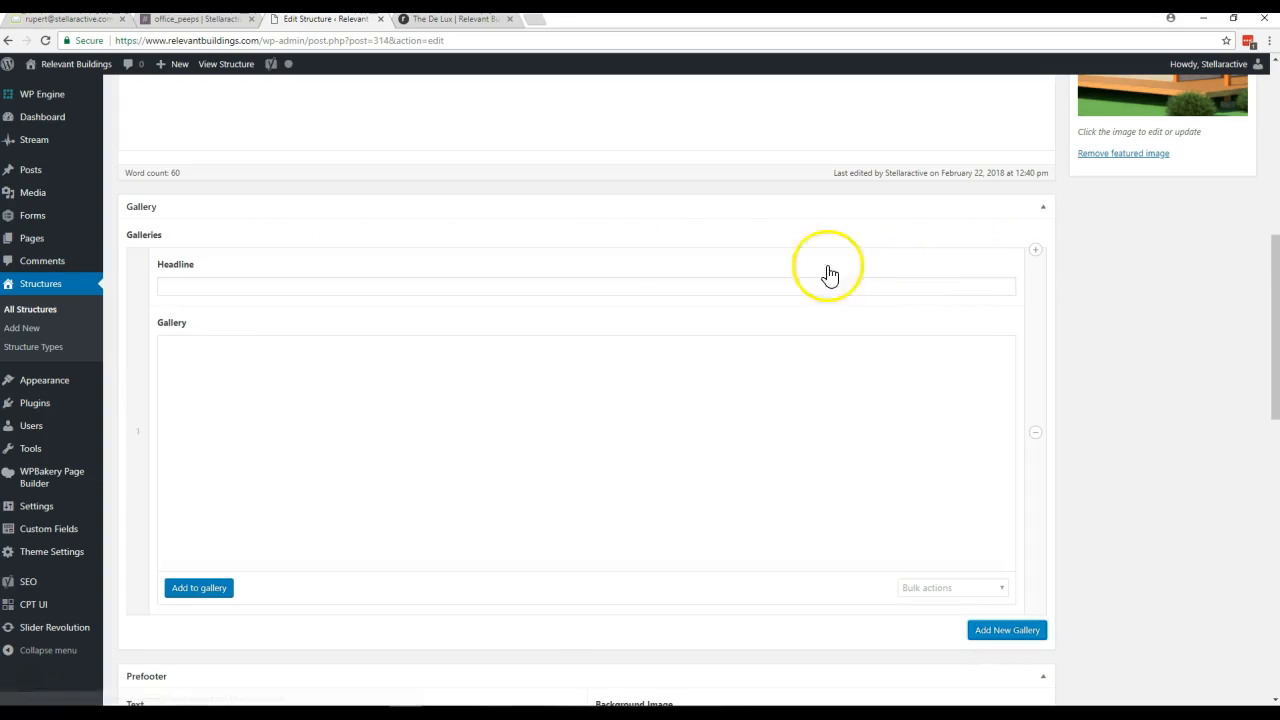
left_click(210, 590)
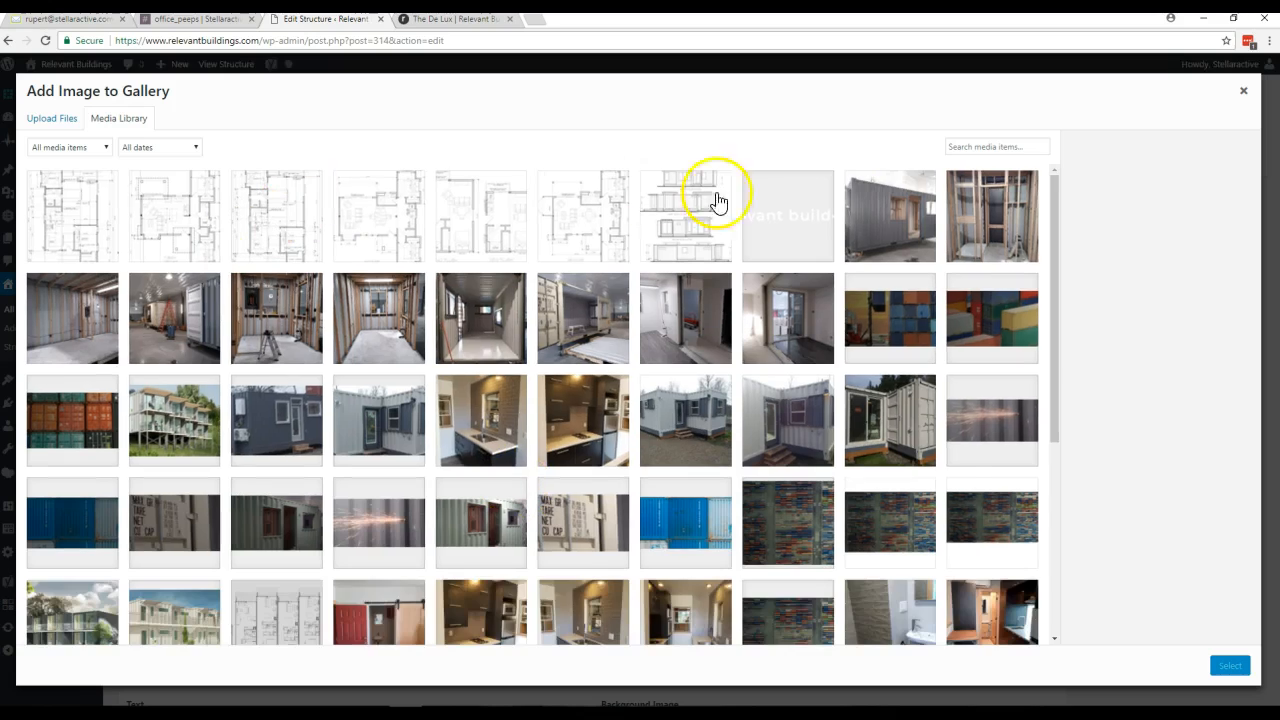
scroll(668, 487, "down", 3)
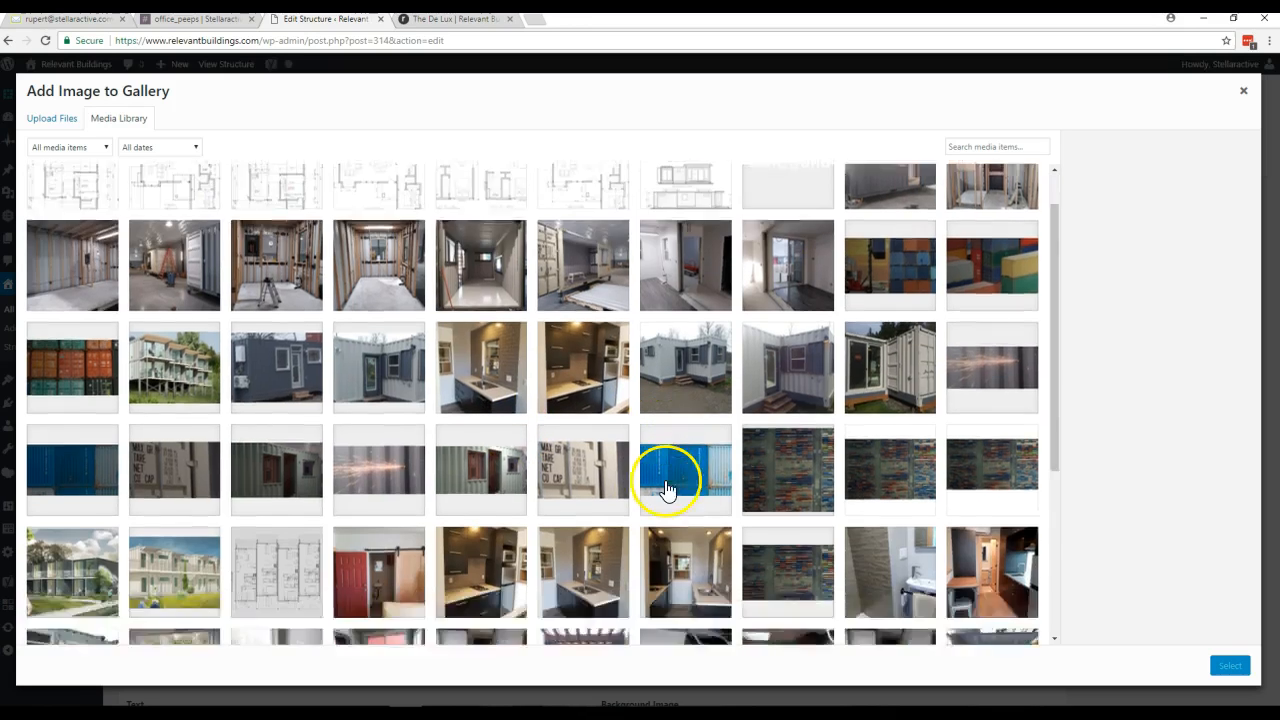
scroll(668, 487, "up", 3)
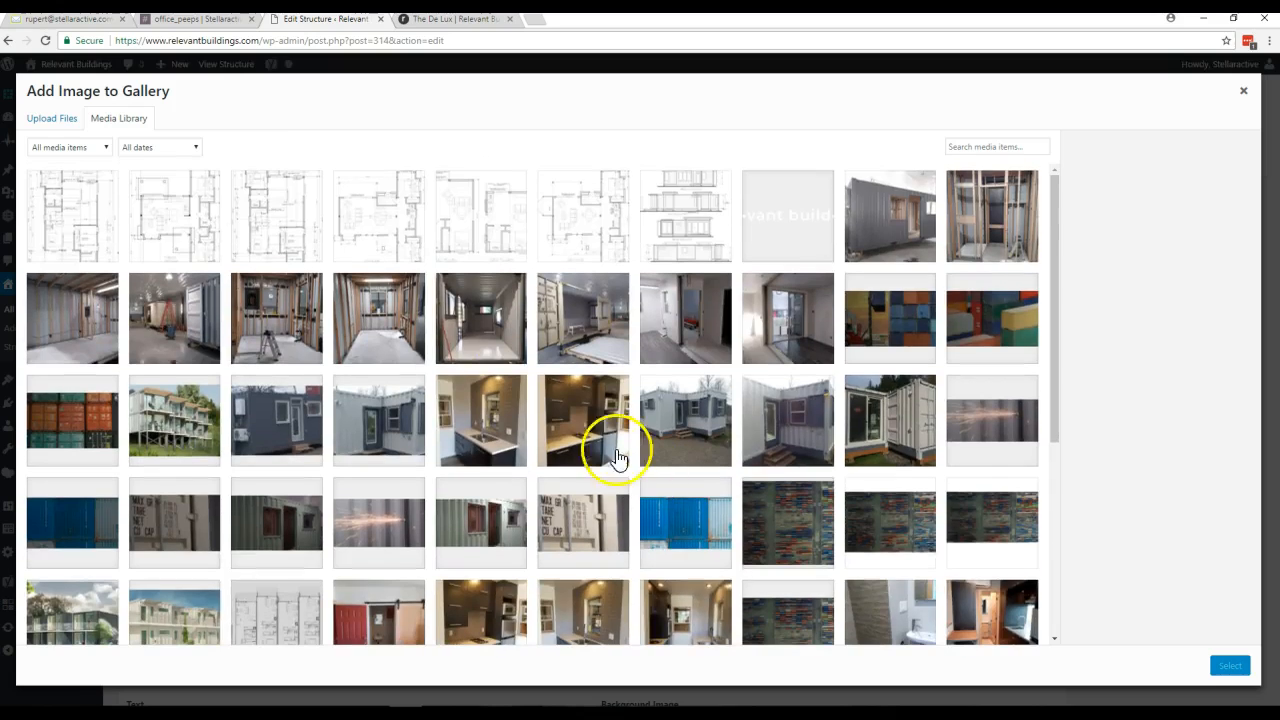
- Try uploading gallery images from the computer's Relevant Buildings folder, then cancel the file selection
left_click(55, 124)
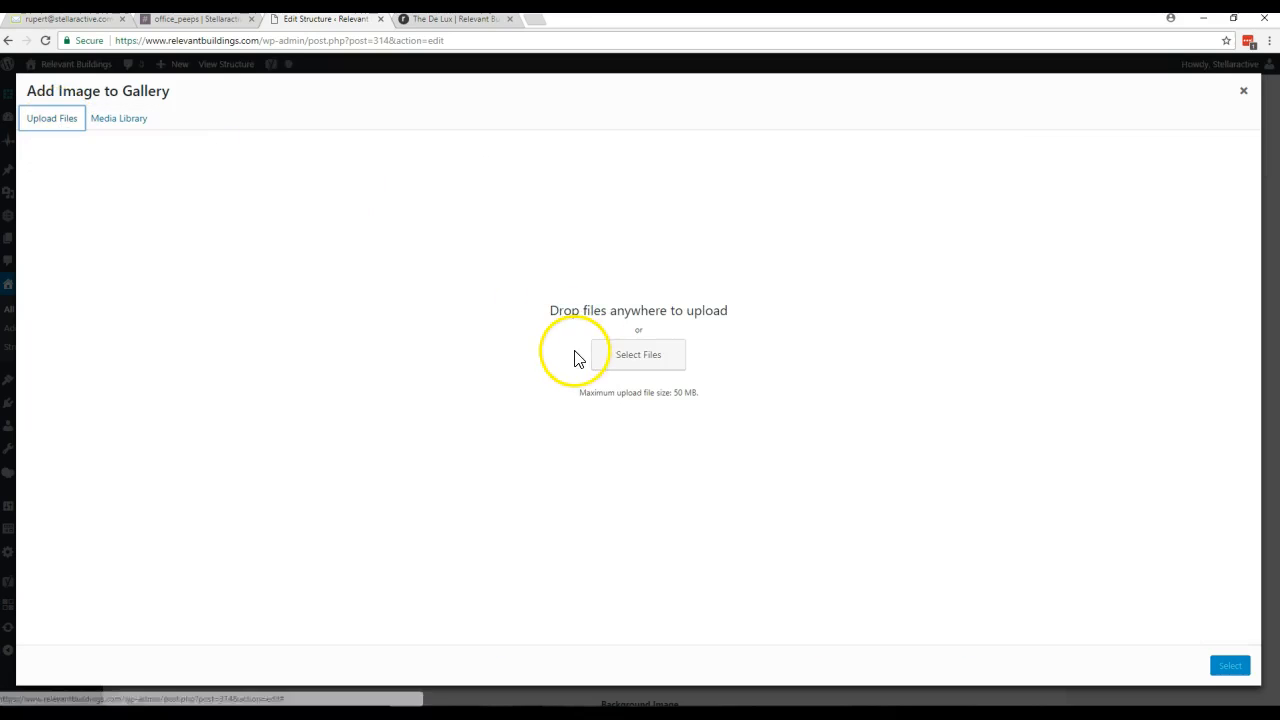
left_click(651, 368)
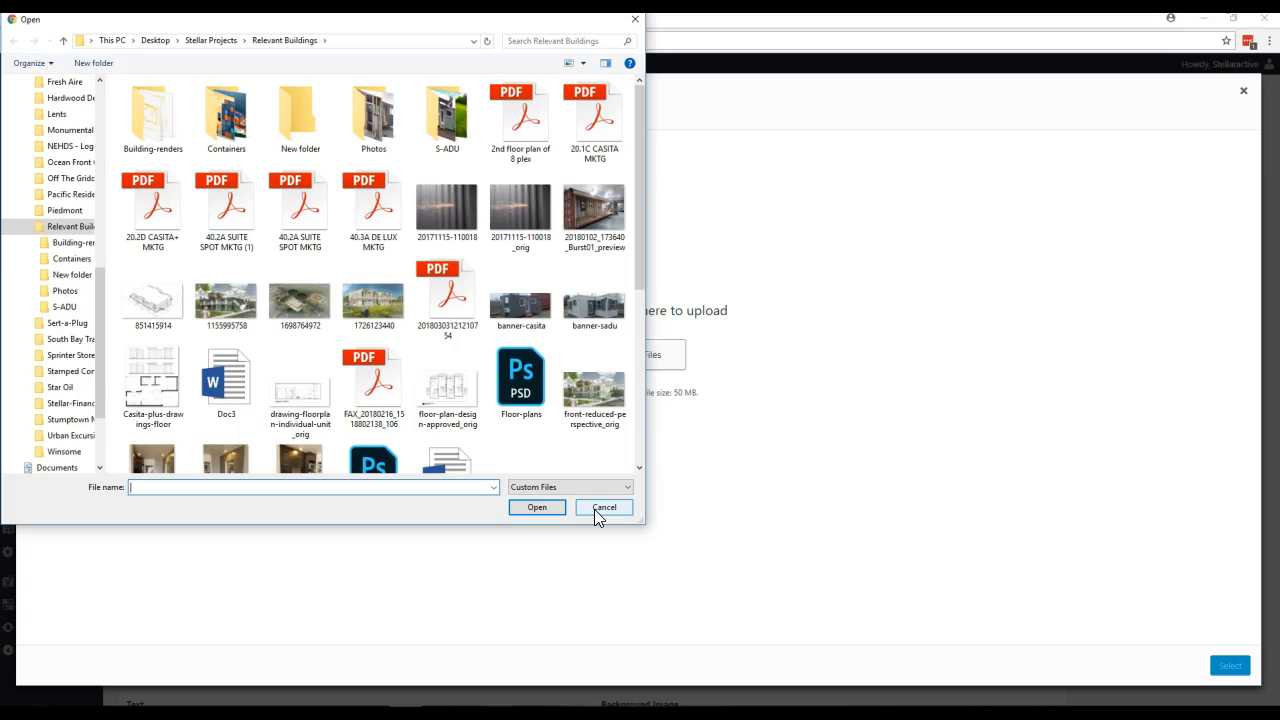
left_click(604, 507)
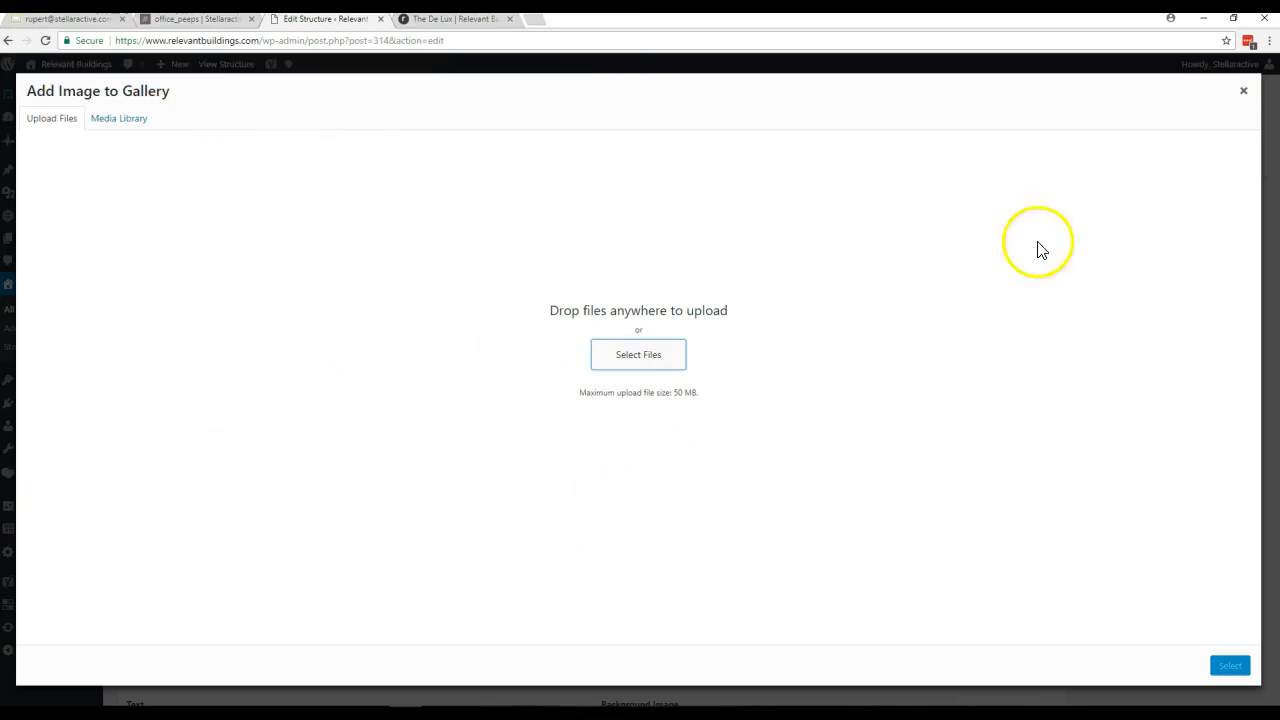
- Close the gallery image picker and open The S-ADU from the live site's Residential listing, down to its photo gallery
left_click(1244, 95)
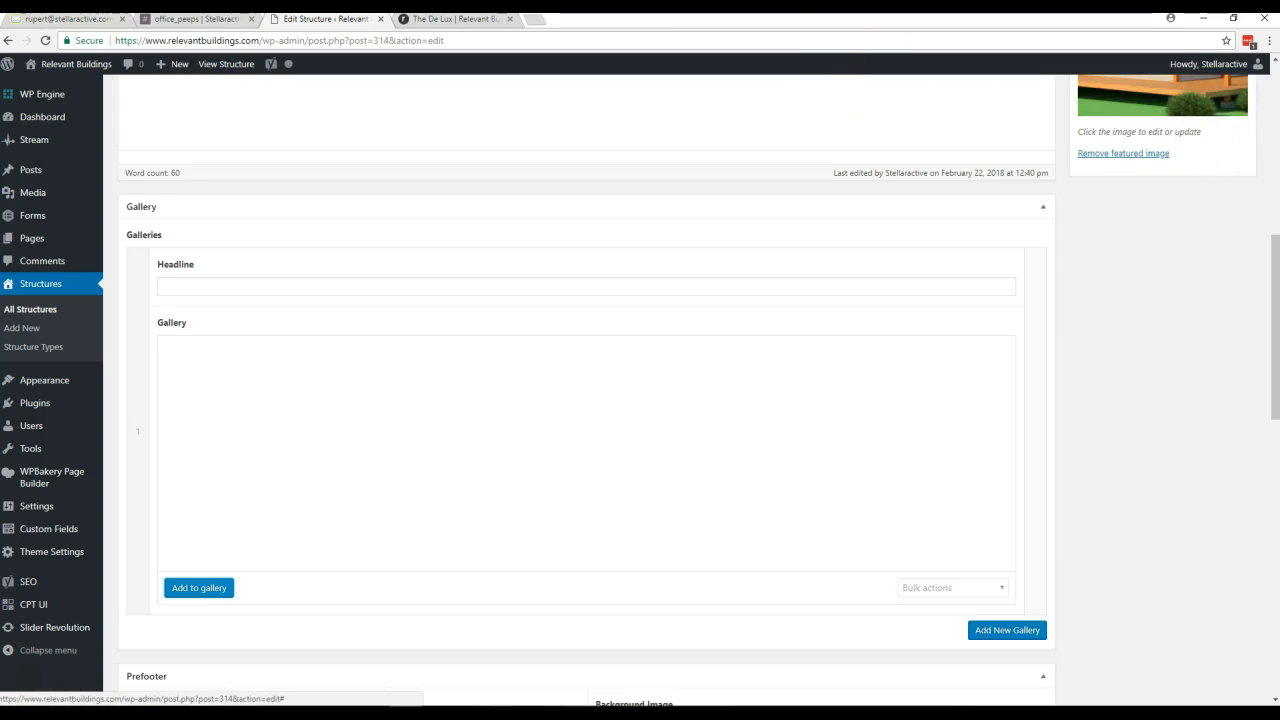
left_click(457, 22)
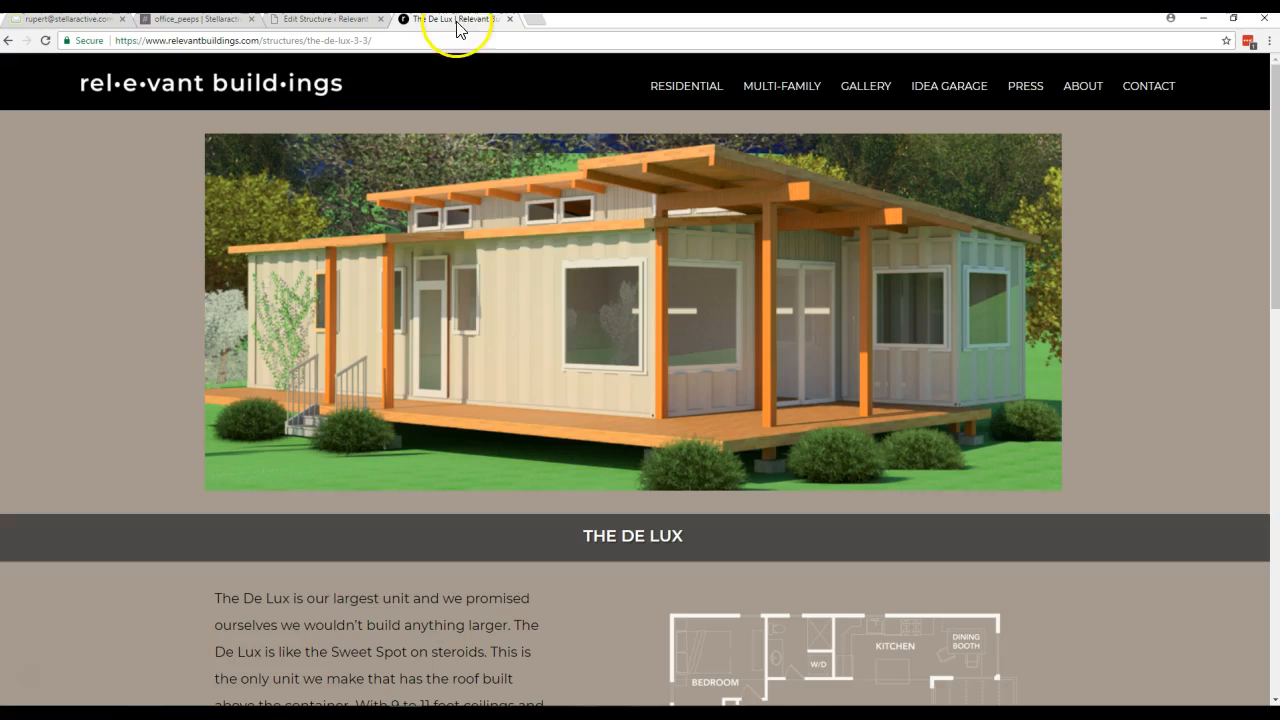
left_click(677, 105)
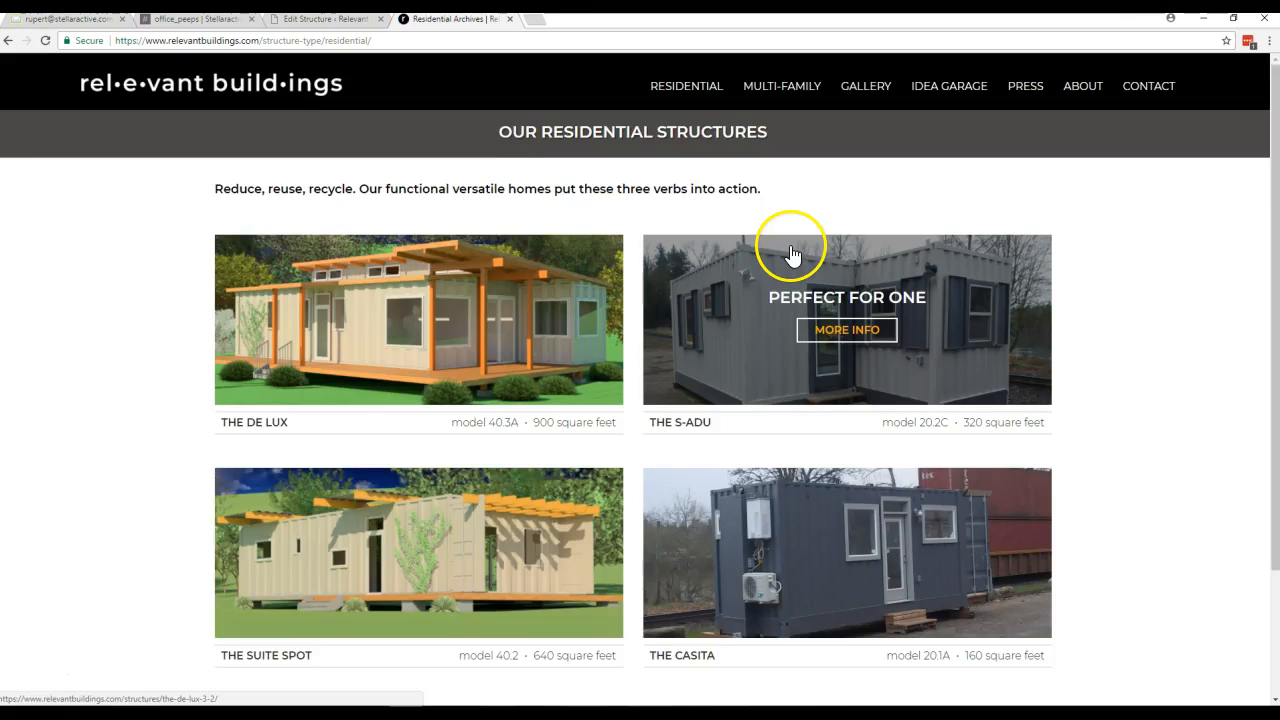
scroll(791, 243, "down", 3)
left_click(847, 195)
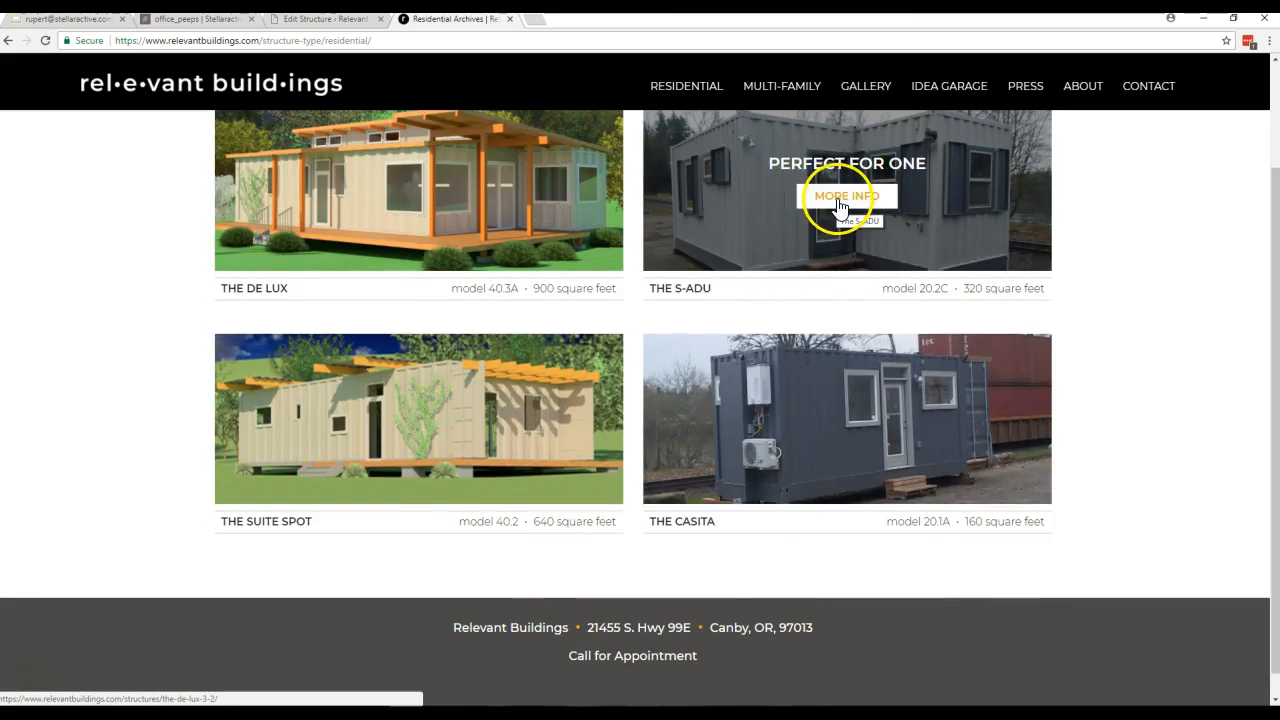
scroll(1087, 211, "down", 7)
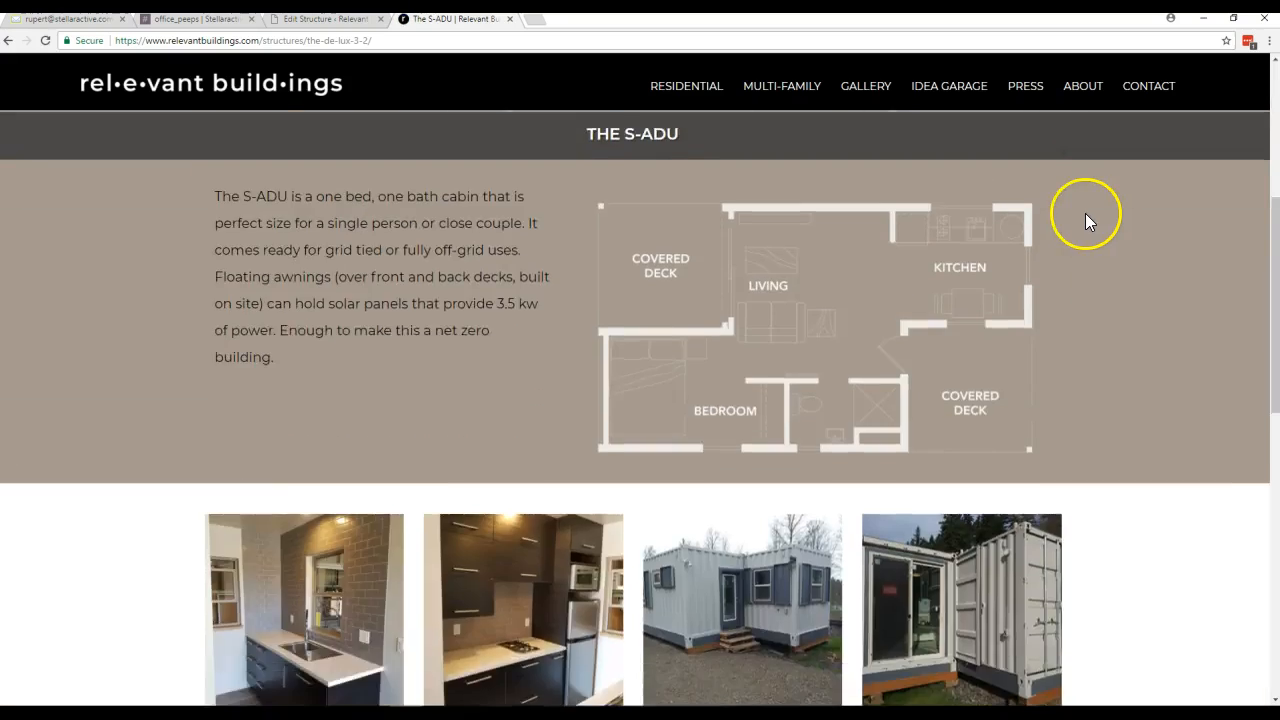
- View The S-ADU's gallery photos enlarged one after another from the first to the last, then close the viewer and return to the page's beginning
left_click(350, 271)
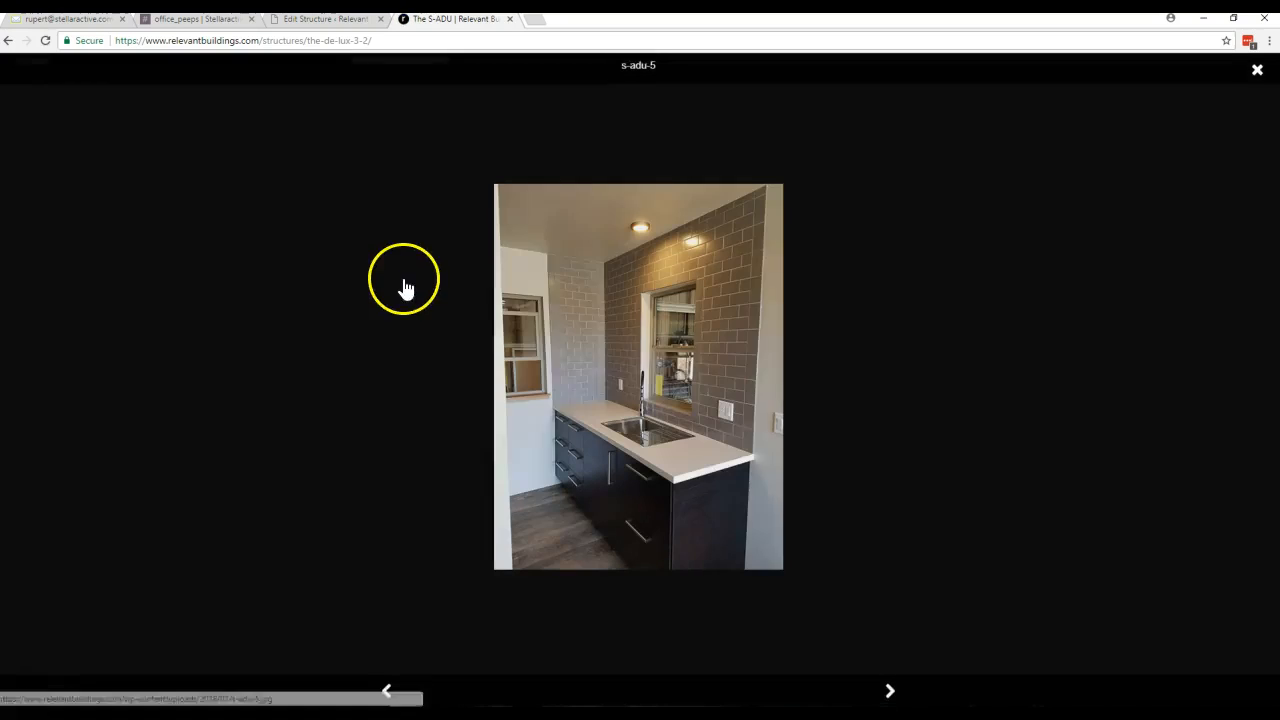
left_click(885, 687)
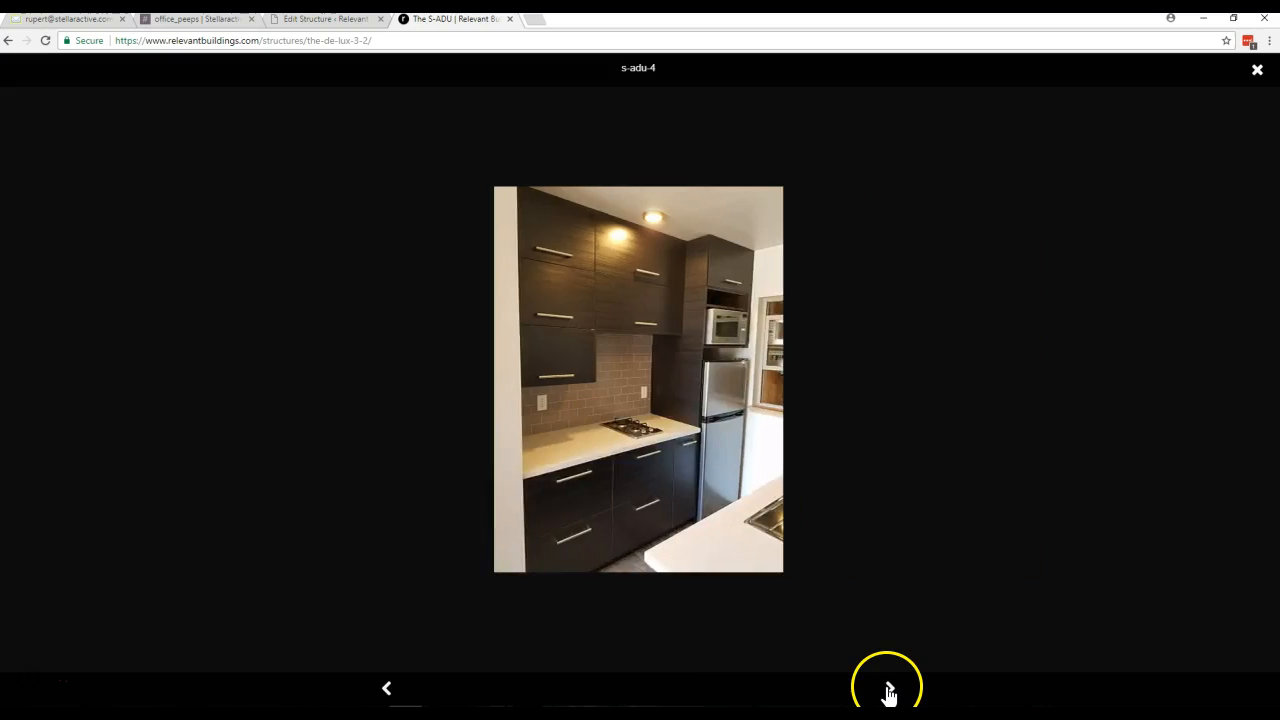
left_click(888, 690)
left_click(889, 690)
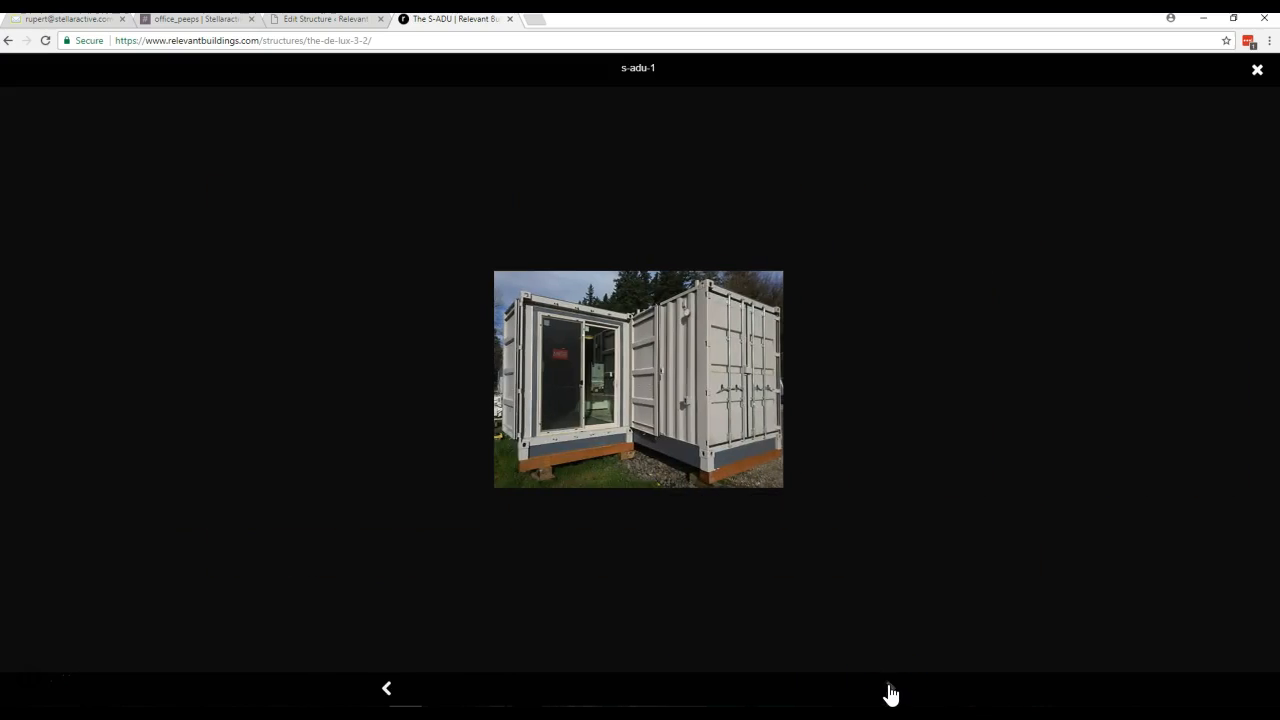
left_click(1173, 78)
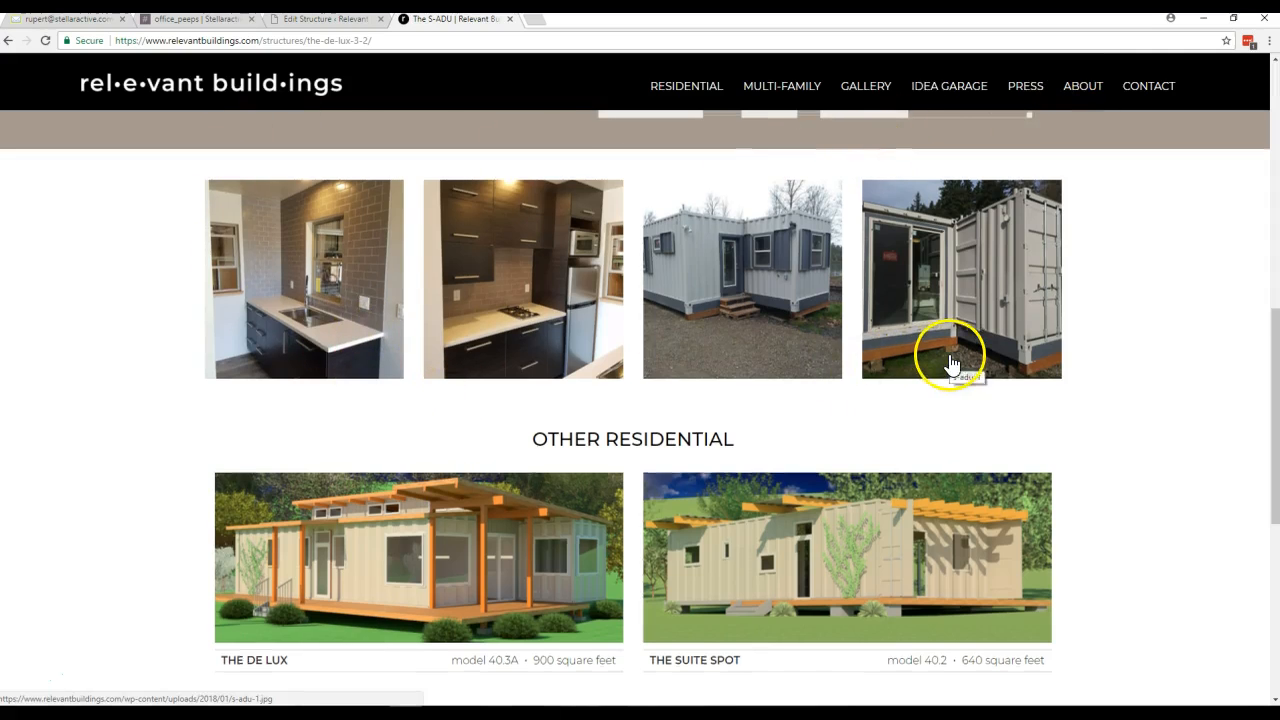
scroll(945, 360, "up", 6)
scroll(938, 355, "up", 1)
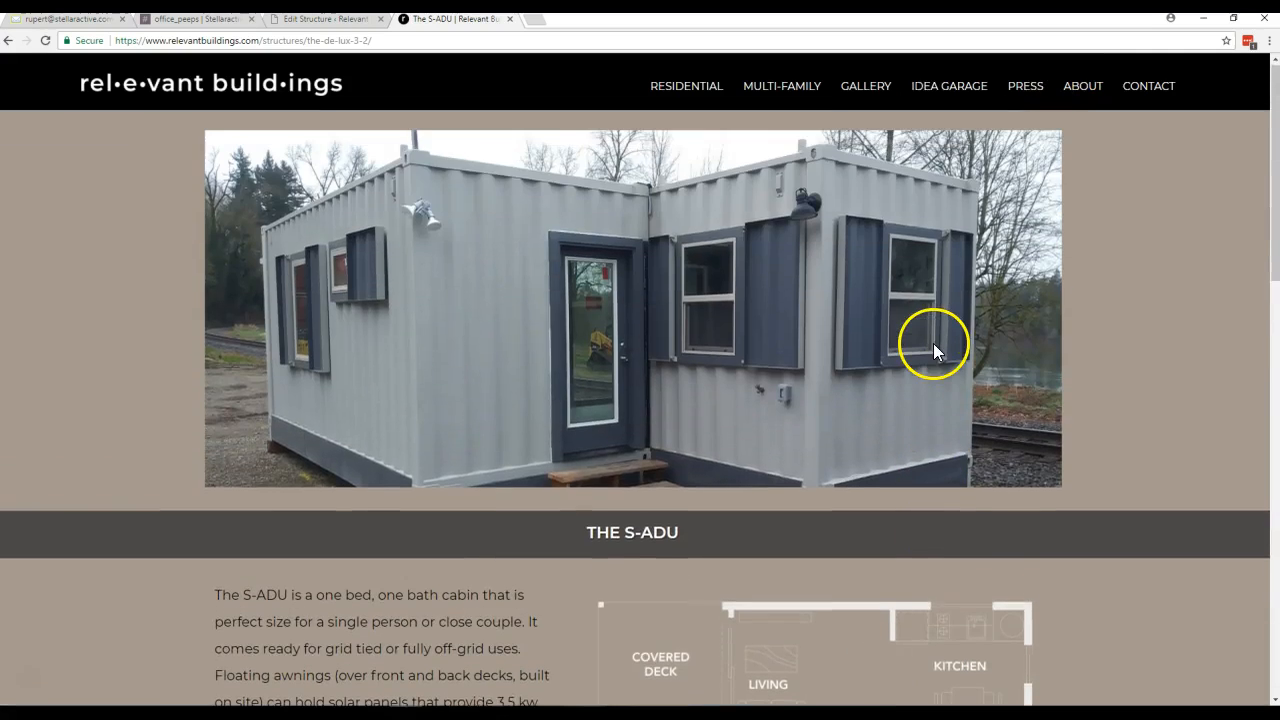